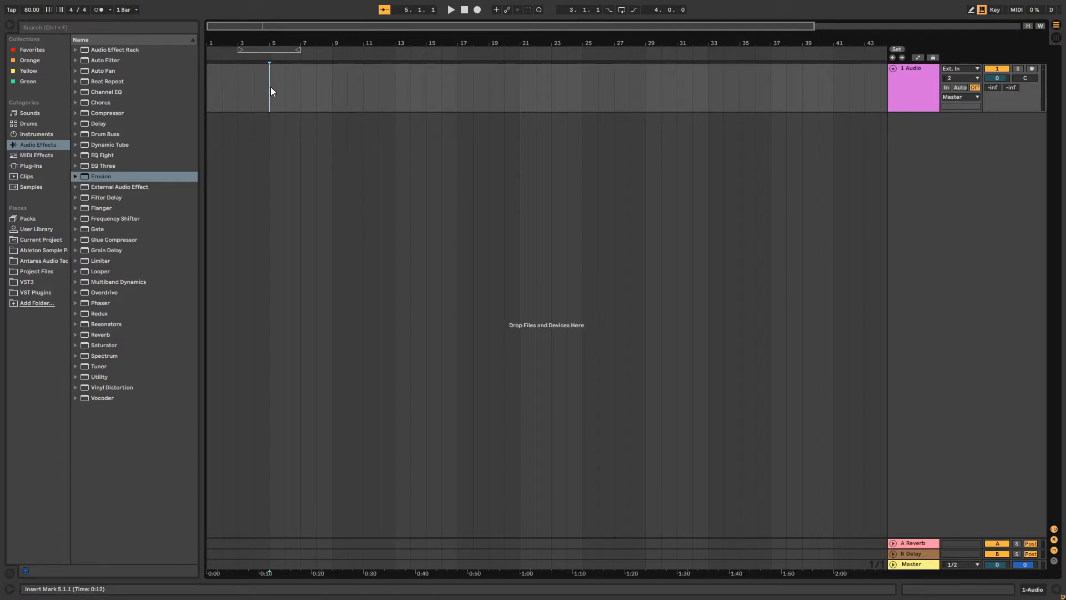
pyautogui.moveTo(271, 87); pyautogui.dragTo(436, 141)
pyautogui.click(363, 111)
pyautogui.click(270, 95)
pyautogui.moveTo(362, 93); pyautogui.dragTo(457, 95)
pyautogui.click(488, 95)
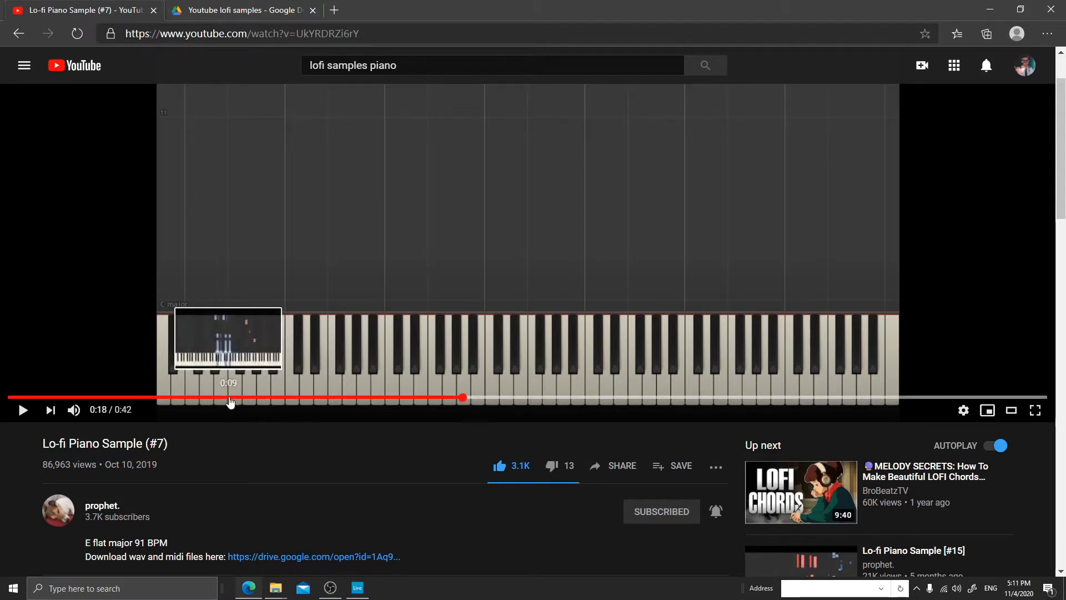
# Step: Play the Lo-fi Piano Sample (#7) YouTube video from 0:09 for a few seconds, pause it and look over its description
pyautogui.click(227, 397)
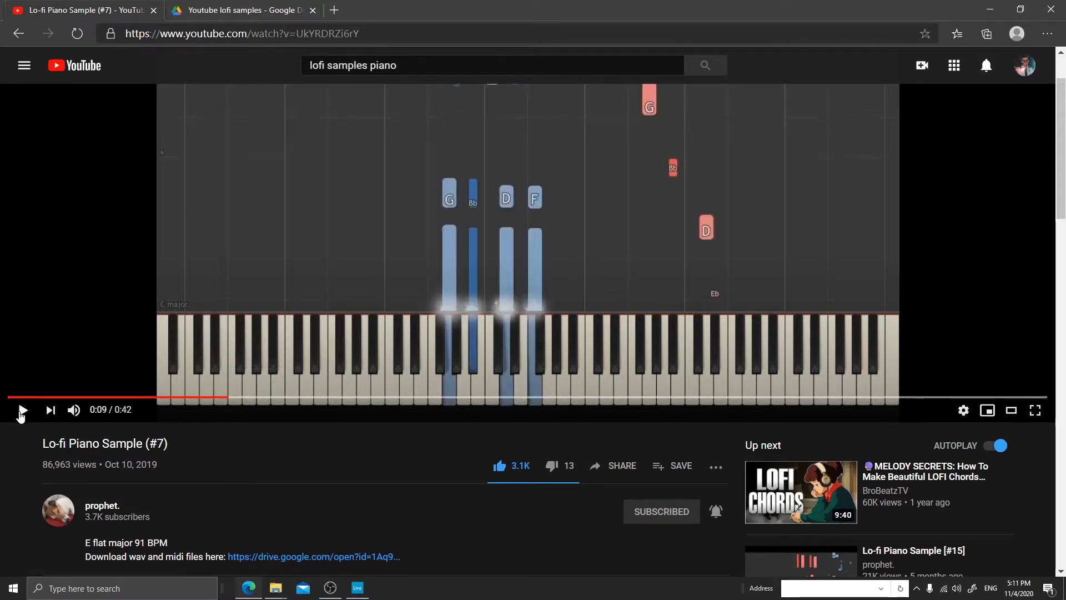
pyautogui.click(21, 412)
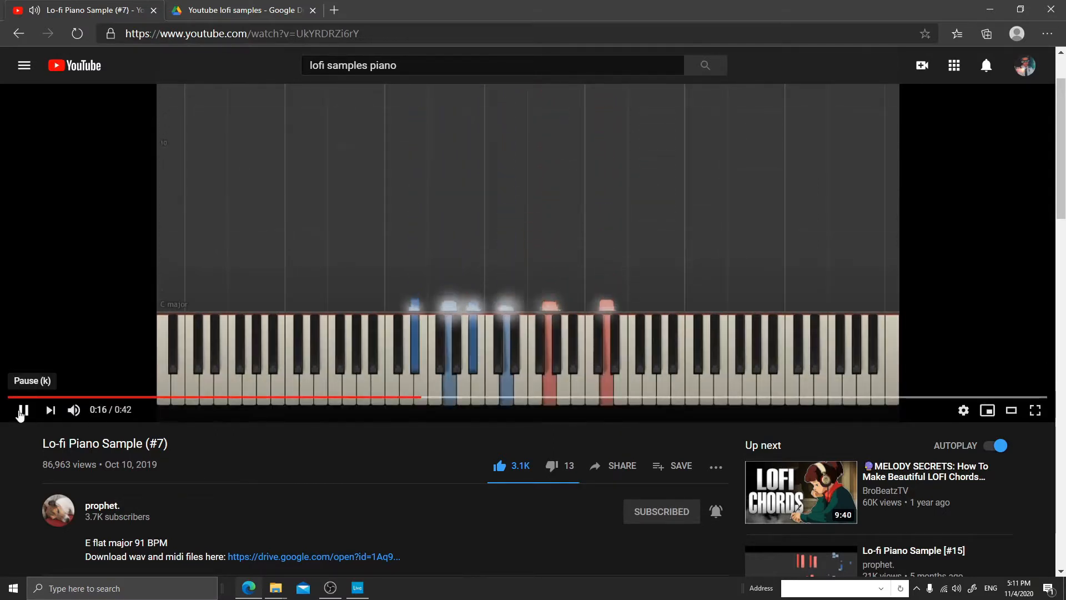
pyautogui.click(22, 411)
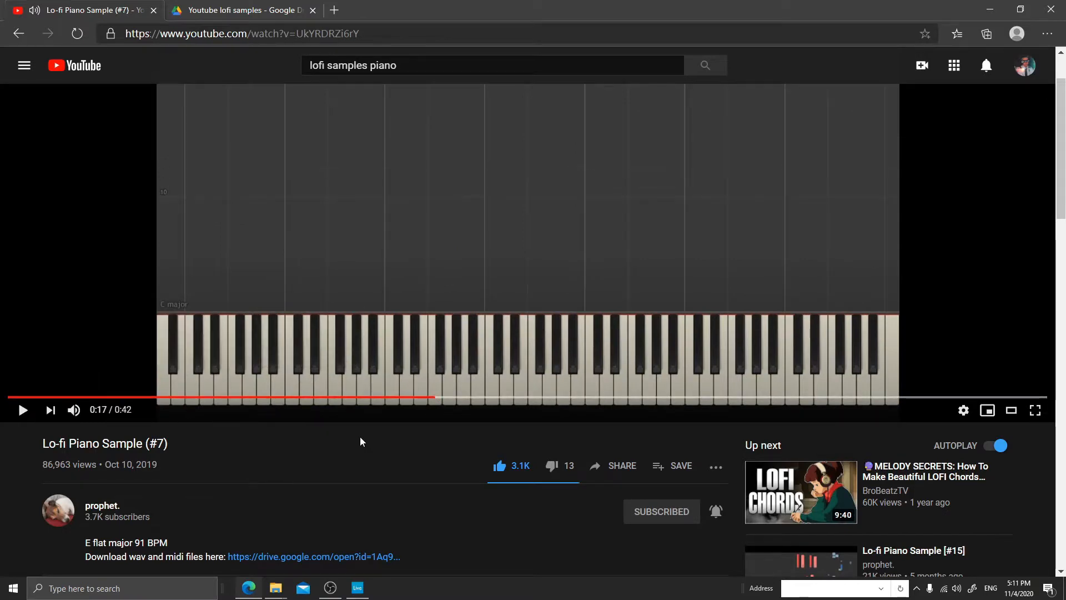
pyautogui.scroll(-3, 361, 442)
pyautogui.scroll(3, 361, 442)
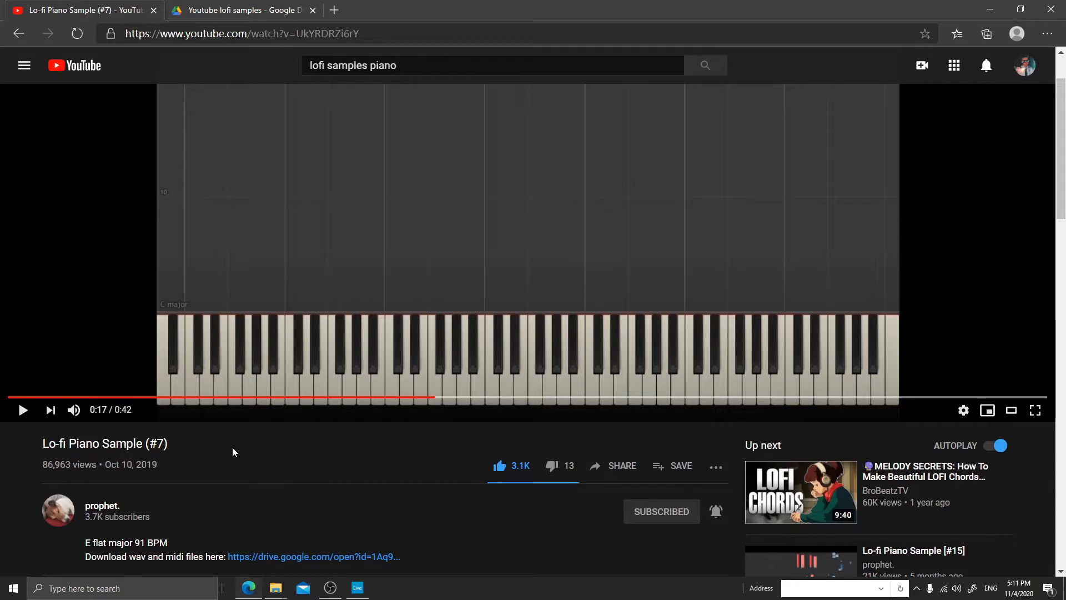
# Step: Browse the uploads on the prophet. channel, open the Lo-fi Piano Sample [#22] video and like it
pyautogui.click(105, 506)
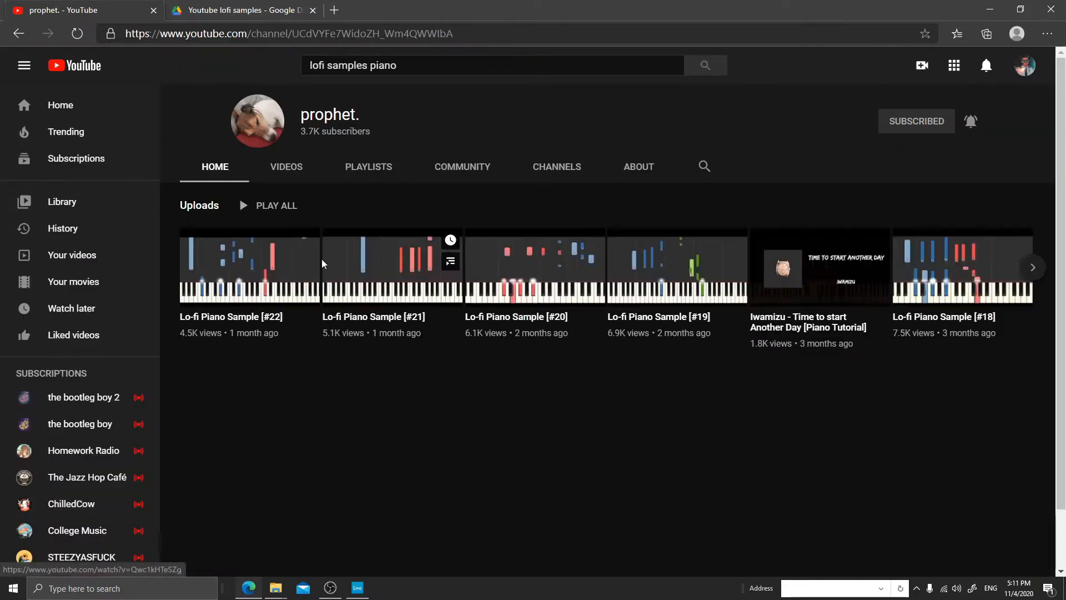
pyautogui.click(281, 170)
pyautogui.scroll(-2, 307, 301)
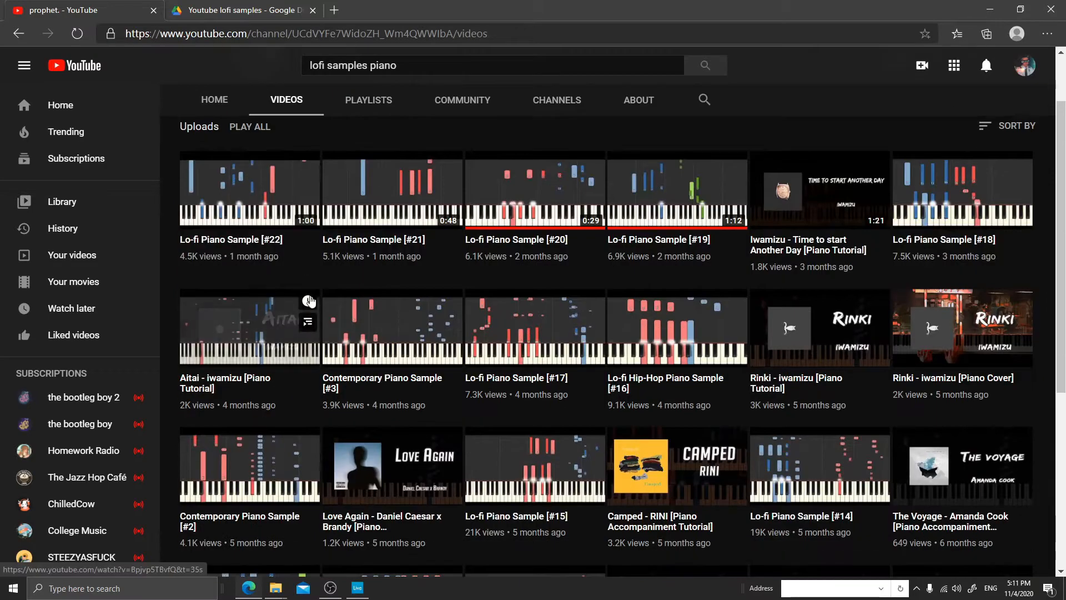
pyautogui.scroll(-1, 333, 322)
pyautogui.scroll(2, 372, 325)
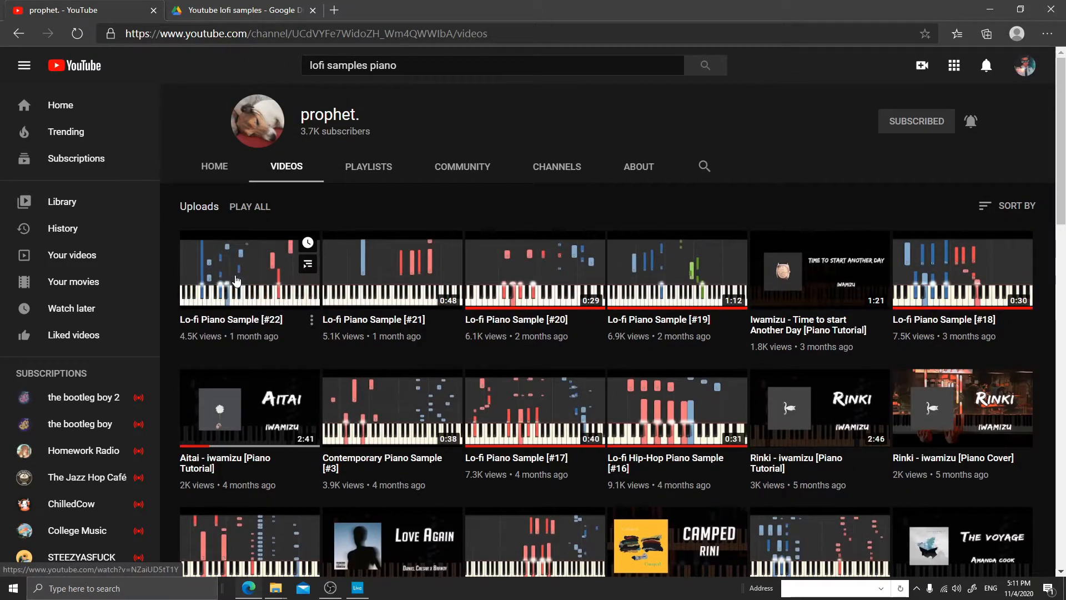
pyautogui.click(236, 281)
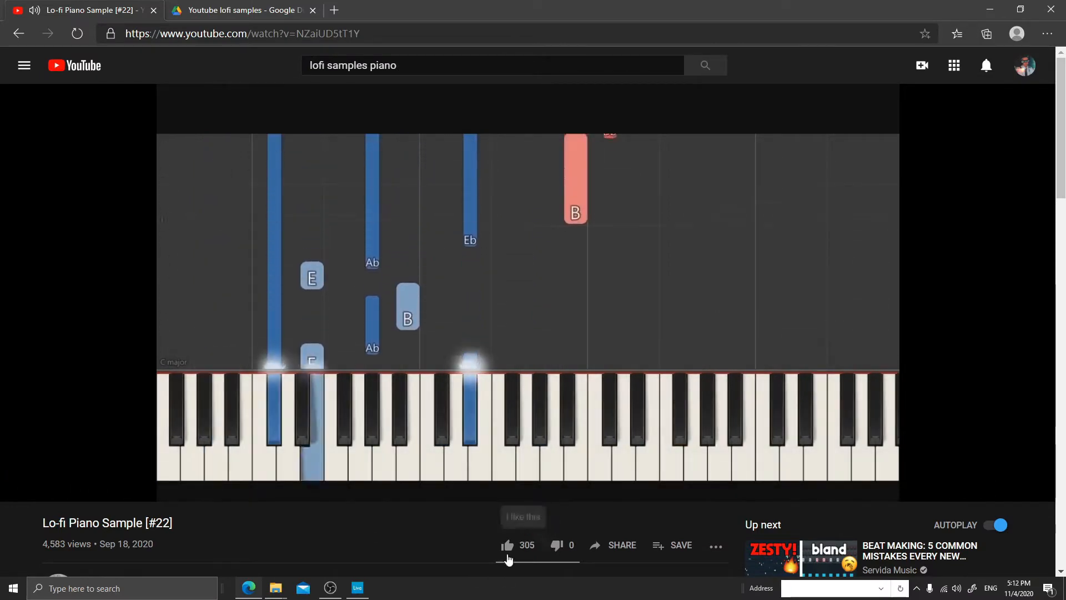
pyautogui.click(514, 555)
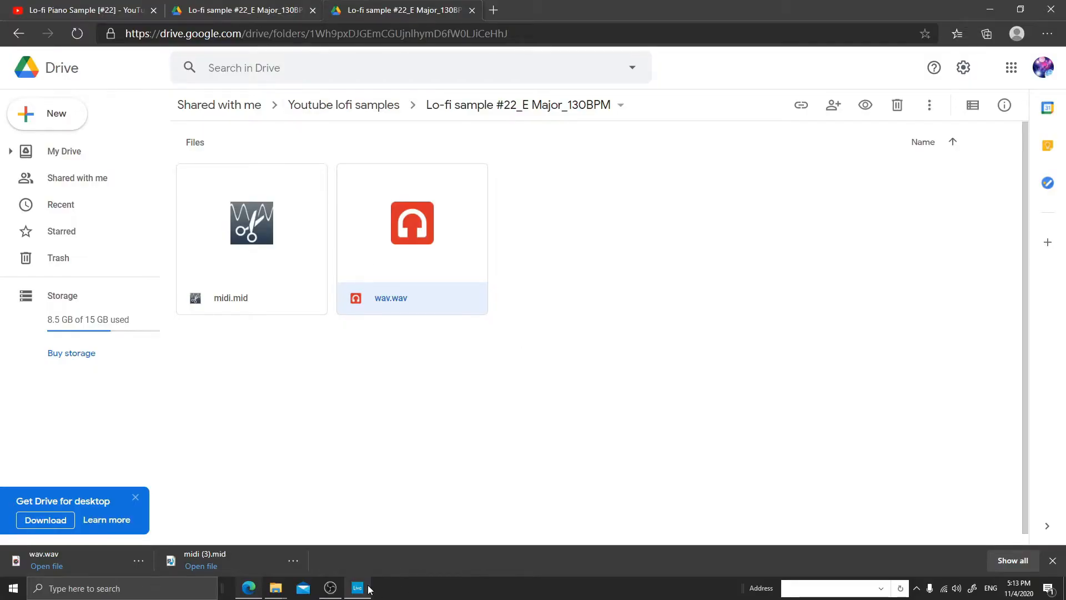
# Step: Switch to Ableton Live and play the imported wav clip from bar 17
pyautogui.click(366, 587)
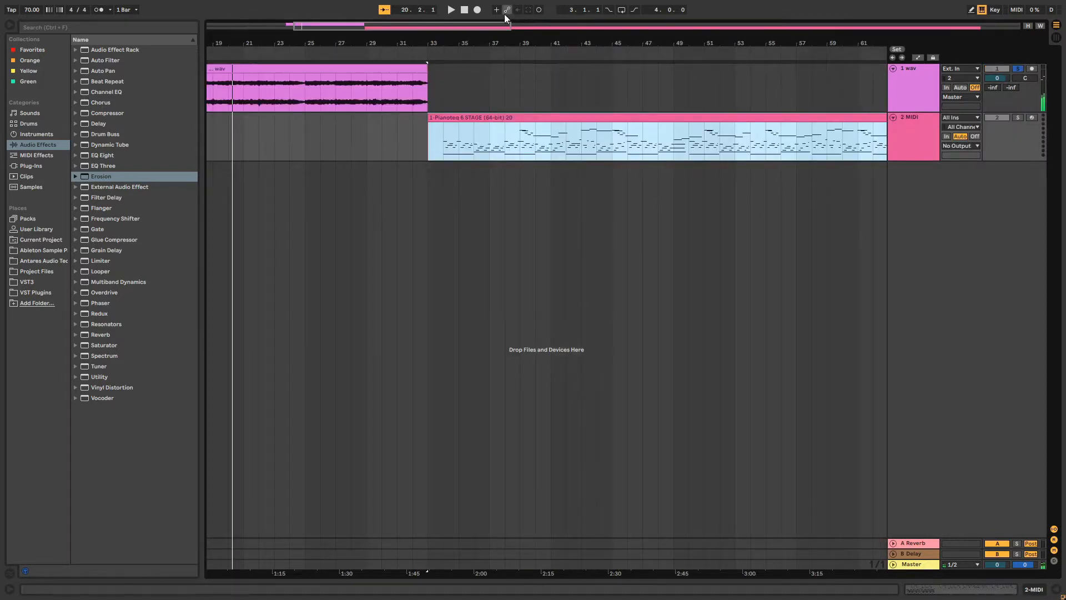
pyautogui.moveTo(496, 25); pyautogui.dragTo(525, 41)
pyautogui.click(523, 67)
pyautogui.press('space')
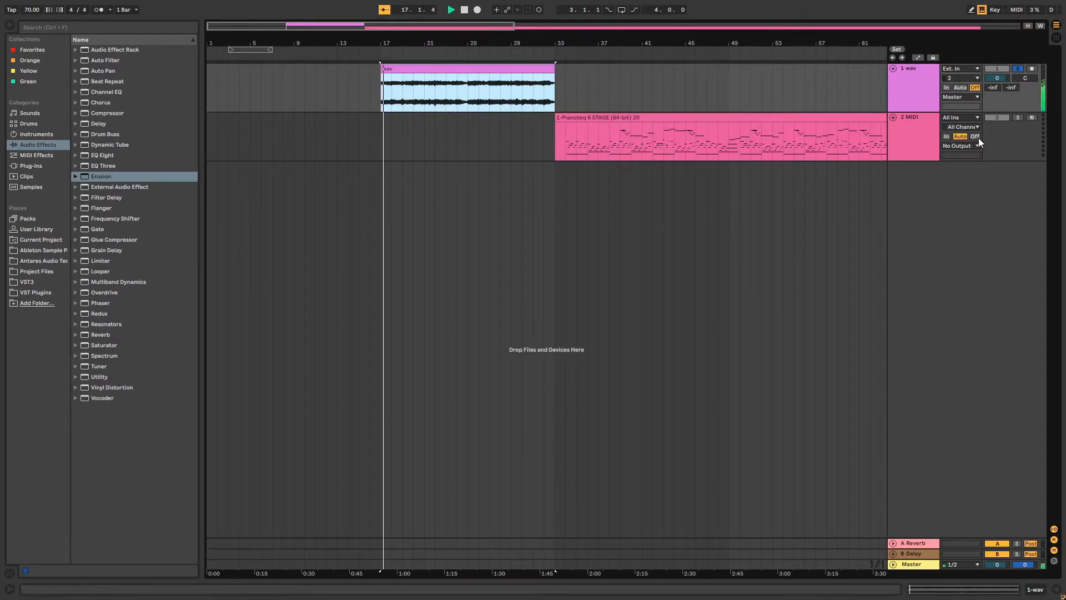
# Step: Solo the MIDI track and load the Keyzone Classic plug-in as its instrument
pyautogui.click(1017, 118)
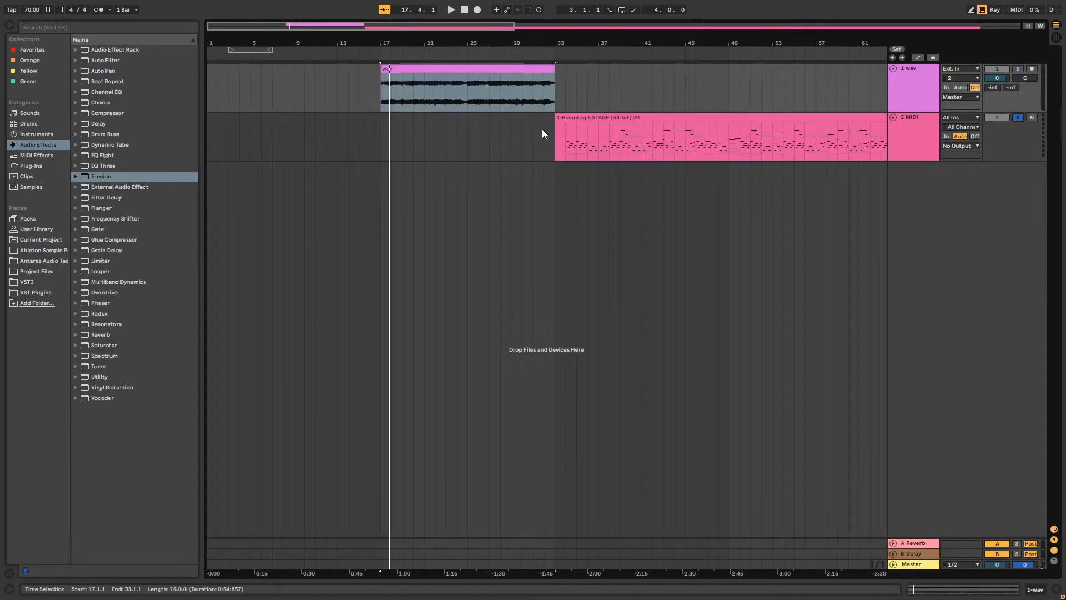
pyautogui.click(567, 141)
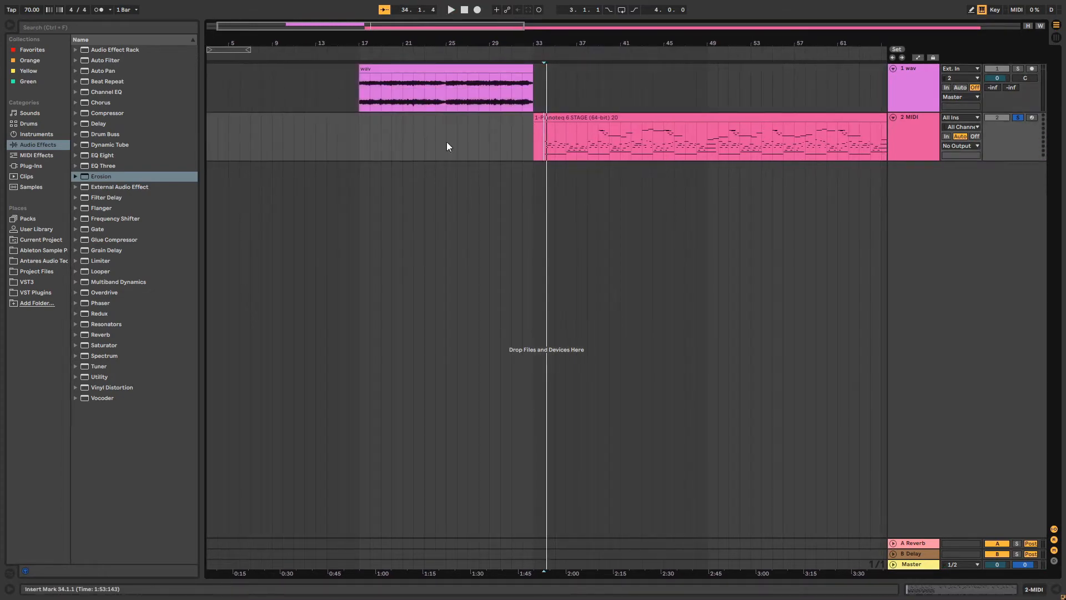
pyautogui.click(540, 117)
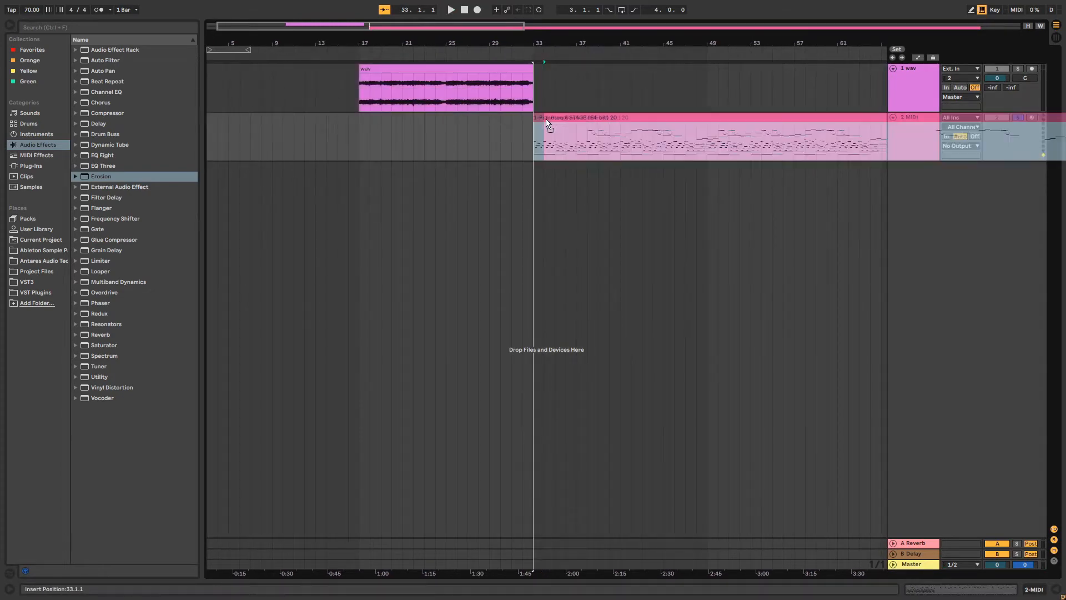
pyautogui.click(50, 156)
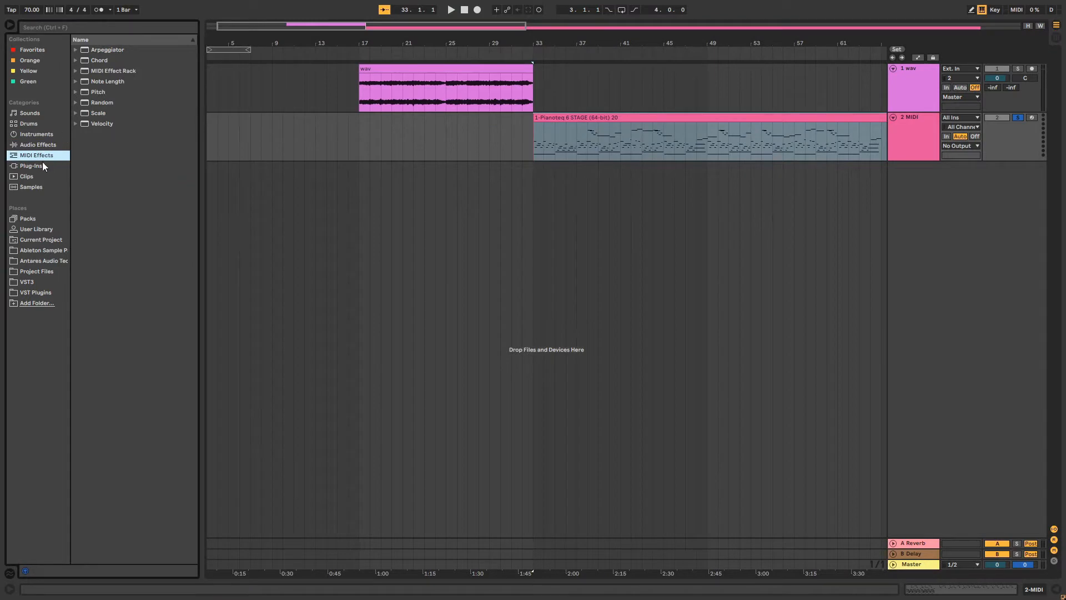
pyautogui.click(43, 164)
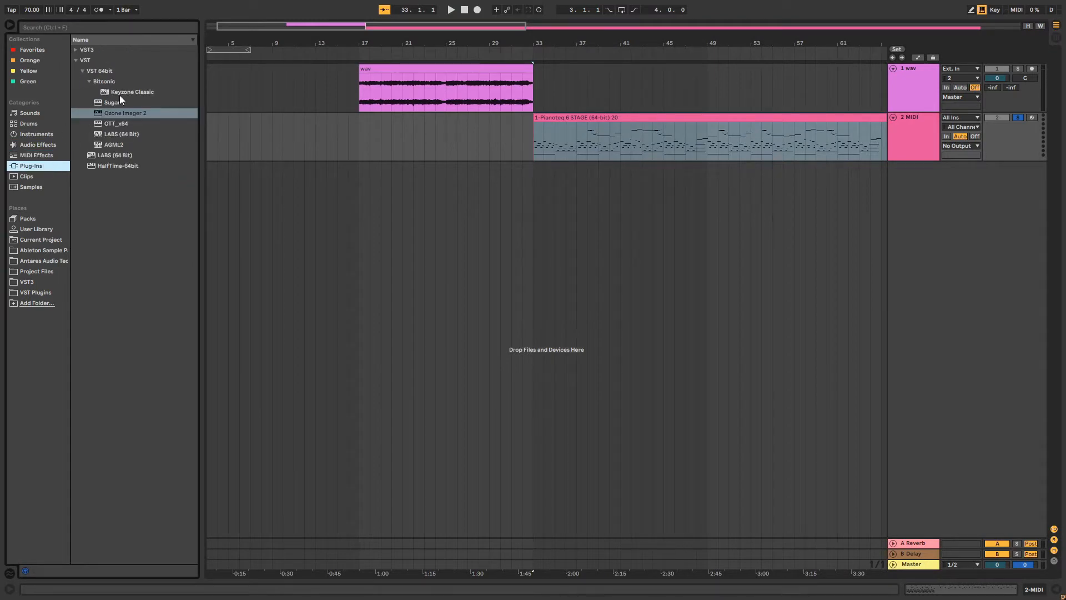
pyautogui.moveTo(120, 96); pyautogui.dragTo(553, 121)
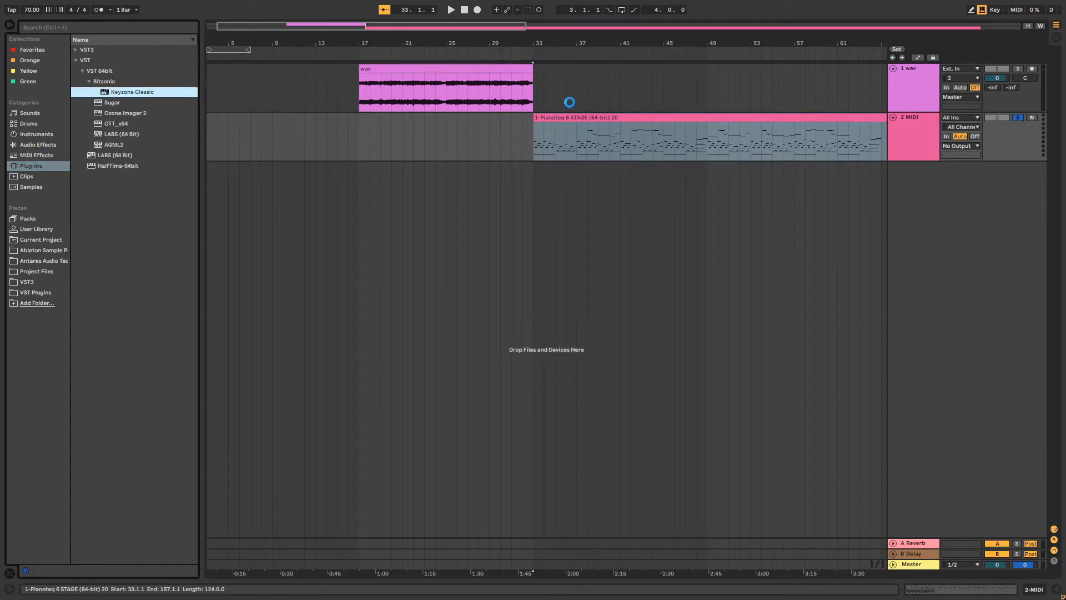
pyautogui.click(563, 117)
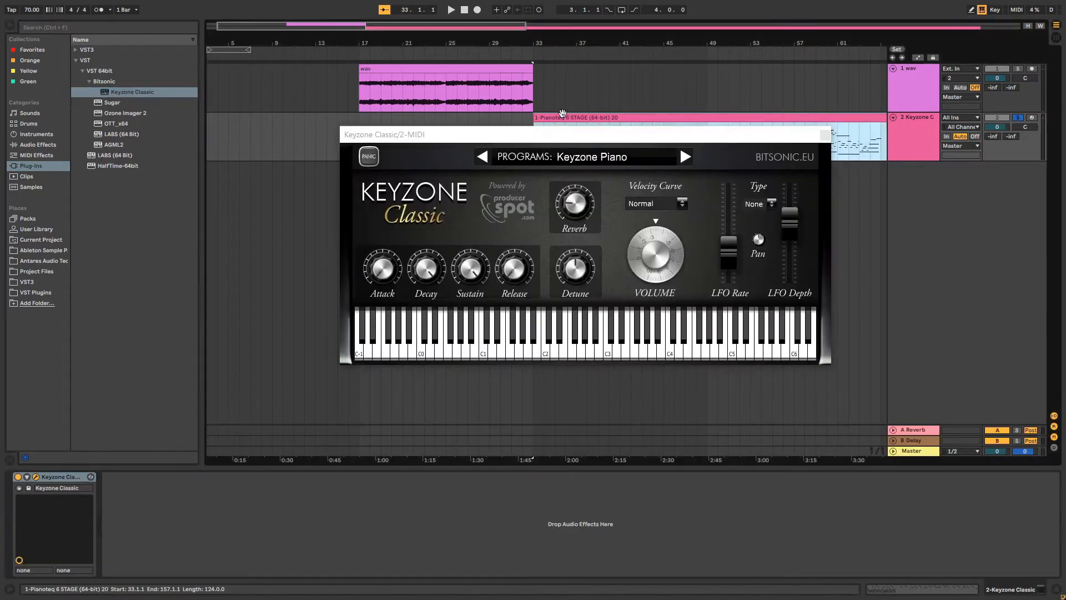
# Step: Play the MIDI clip through Keyzone Classic from bar 33 and close the plug-in window
pyautogui.press('space')
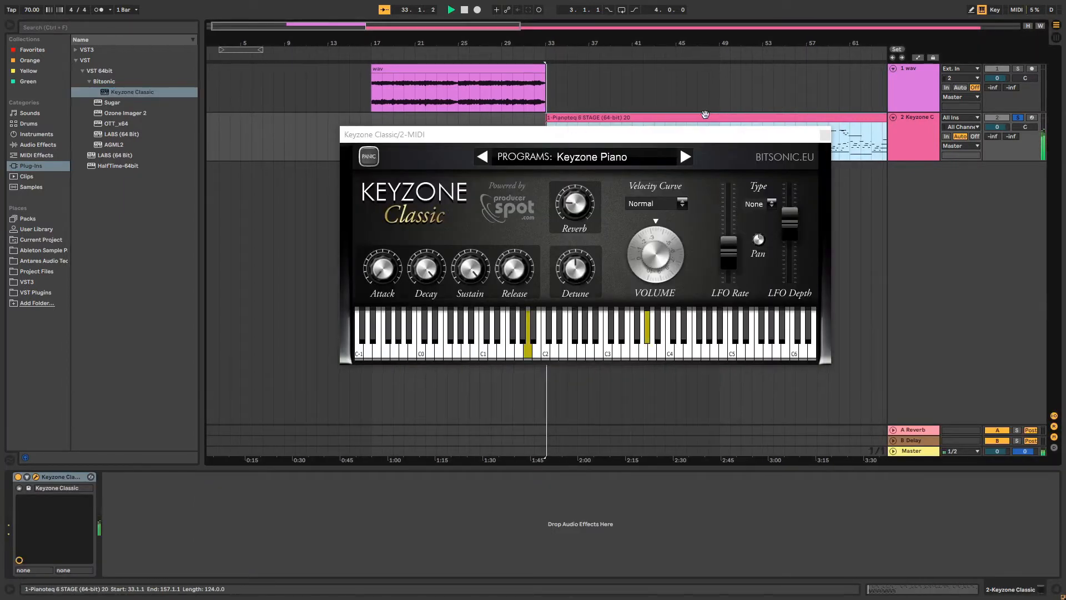
pyautogui.click(826, 135)
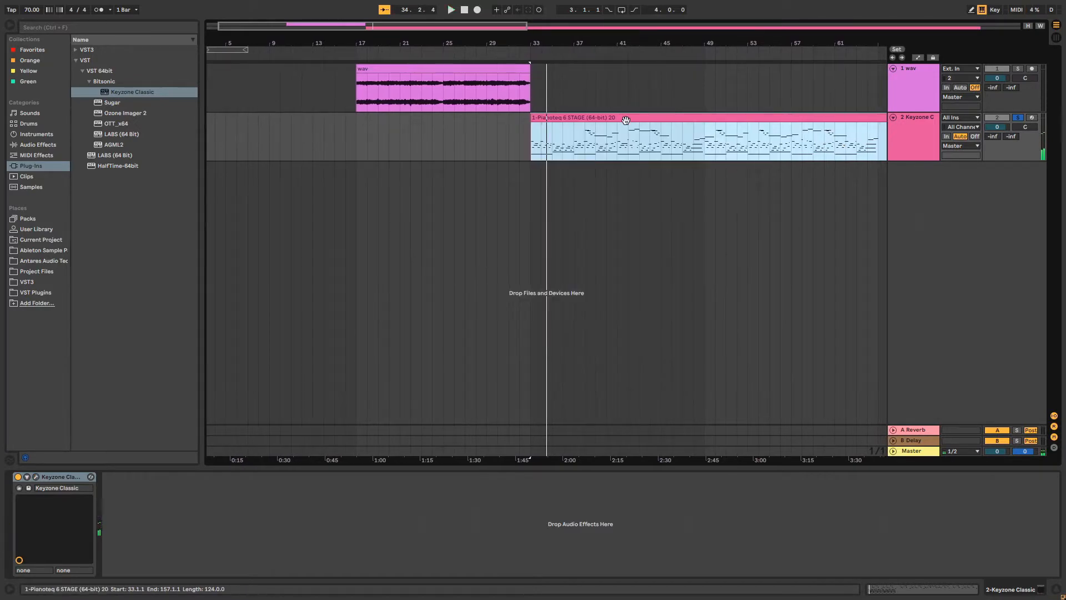
pyautogui.doubleClick(626, 121)
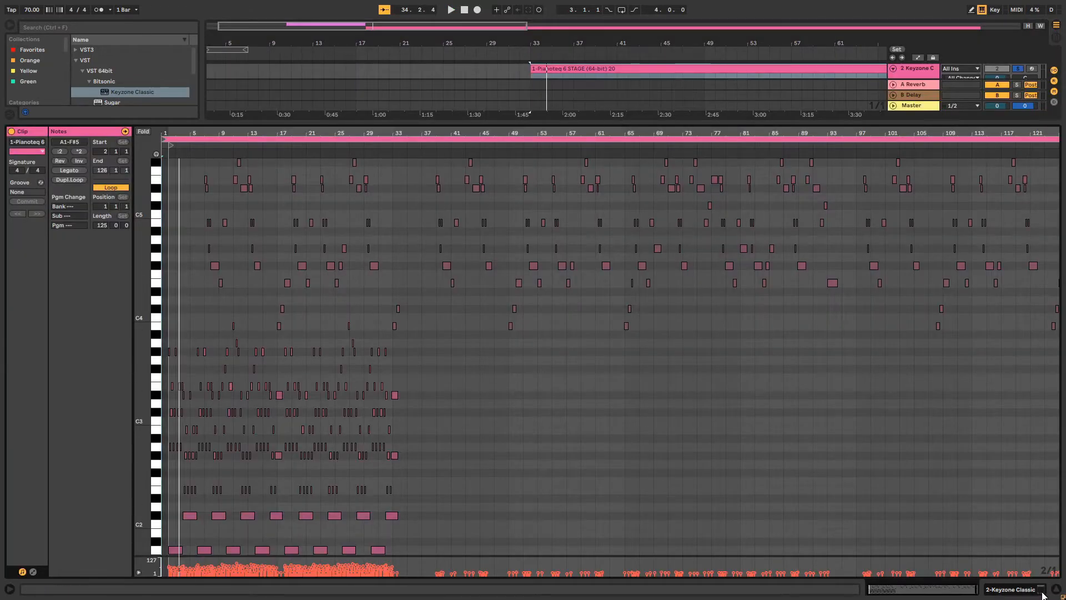
pyautogui.click(1053, 590)
# Step: Set the project tempo to 120 BPM and play the MIDI clip with the Keyzone Classic track made taller
pyautogui.doubleClick(557, 124)
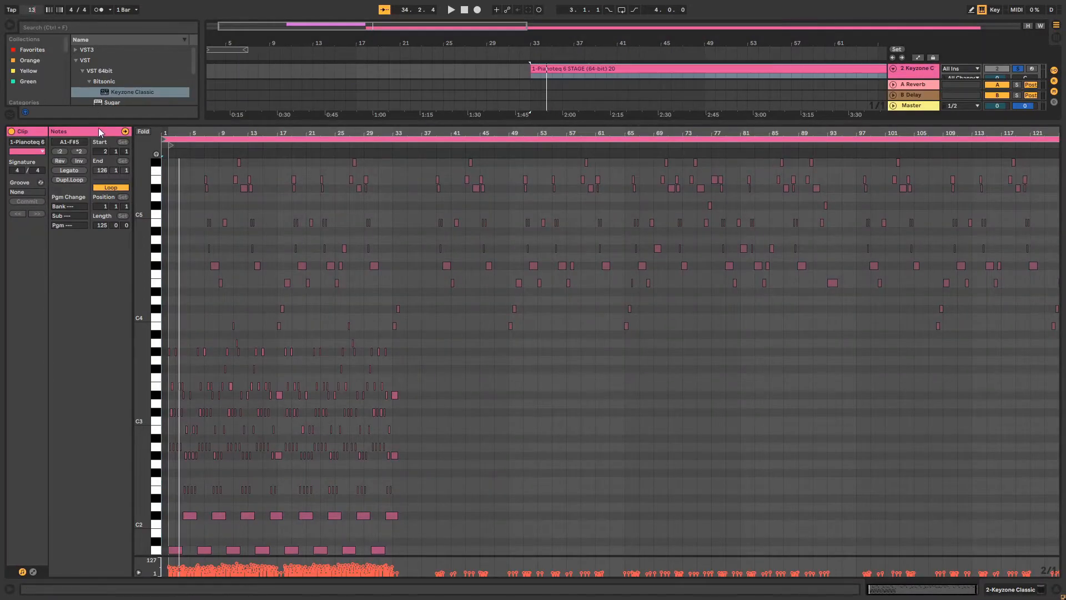
pyautogui.press('space')
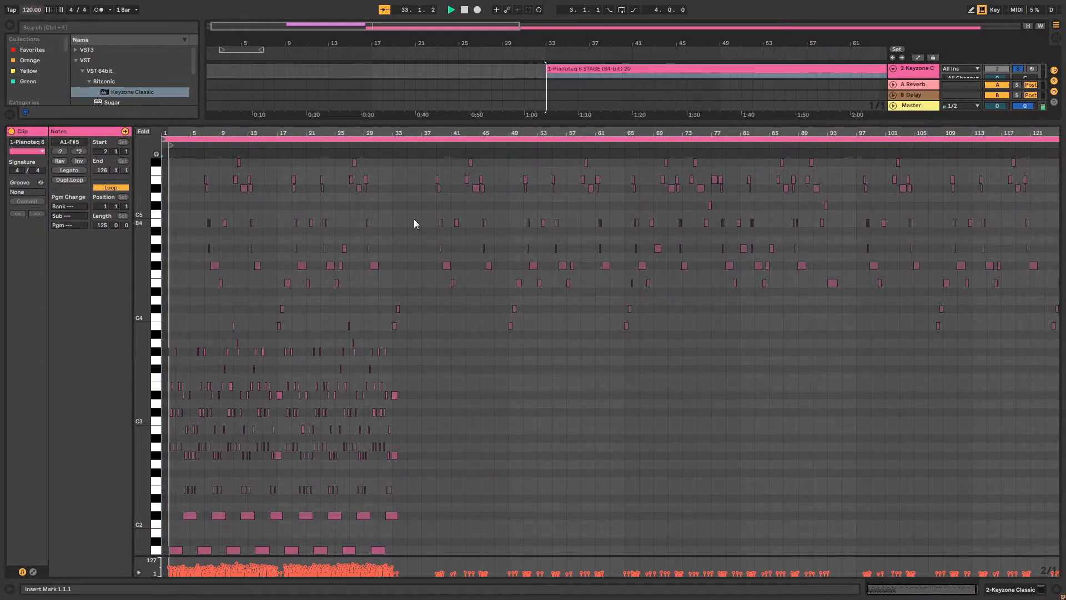
pyautogui.click(1055, 590)
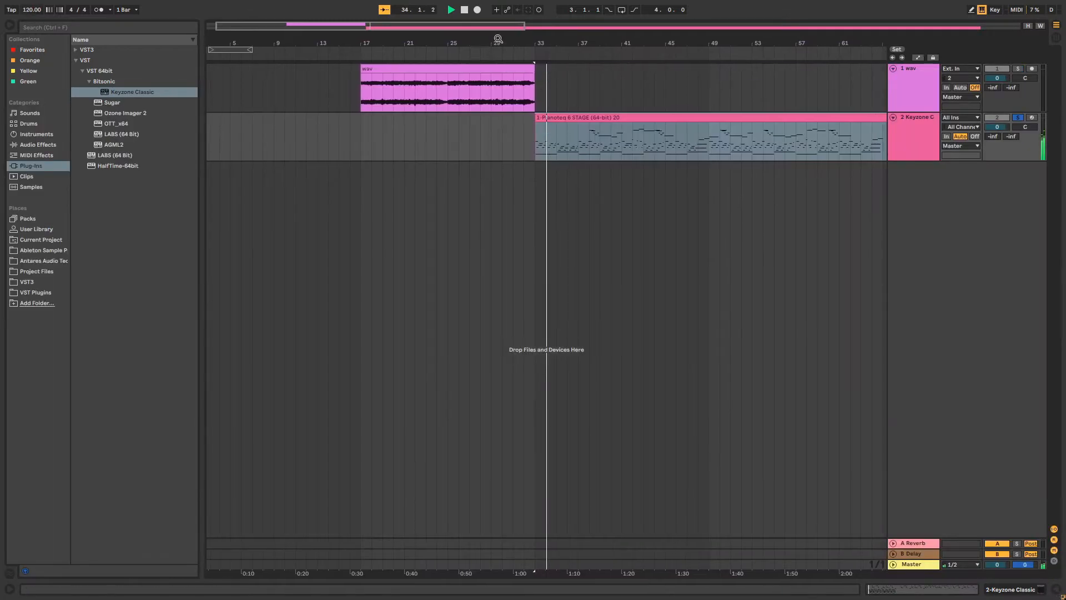
pyautogui.moveTo(497, 39); pyautogui.dragTo(500, 144)
pyautogui.moveTo(1007, 150); pyautogui.dragTo(1007, 321)
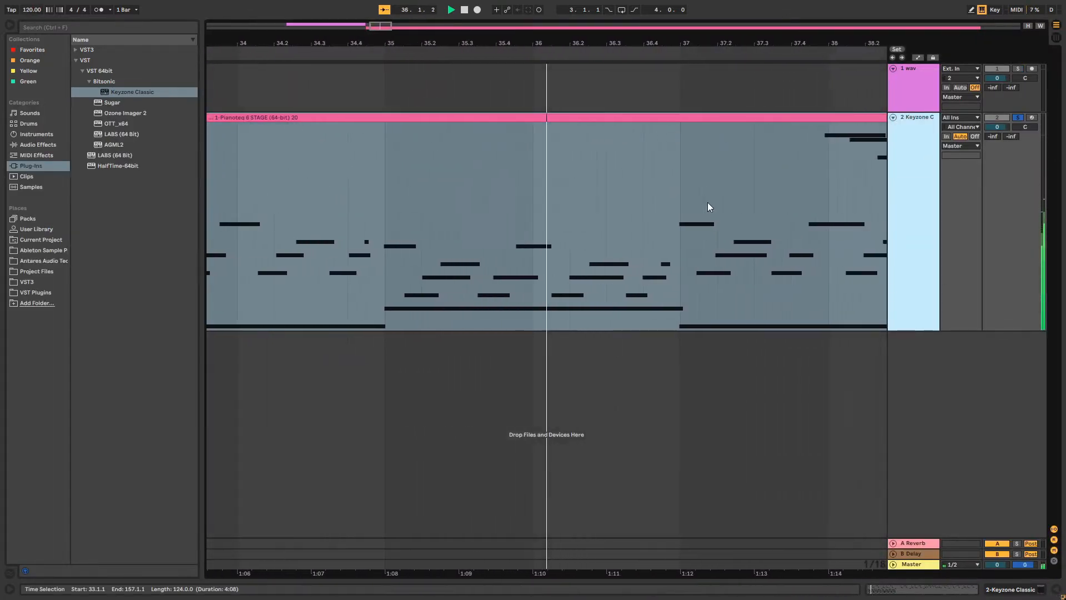
# Step: Delete the wav audio track from the arrangement
pyautogui.click(898, 82)
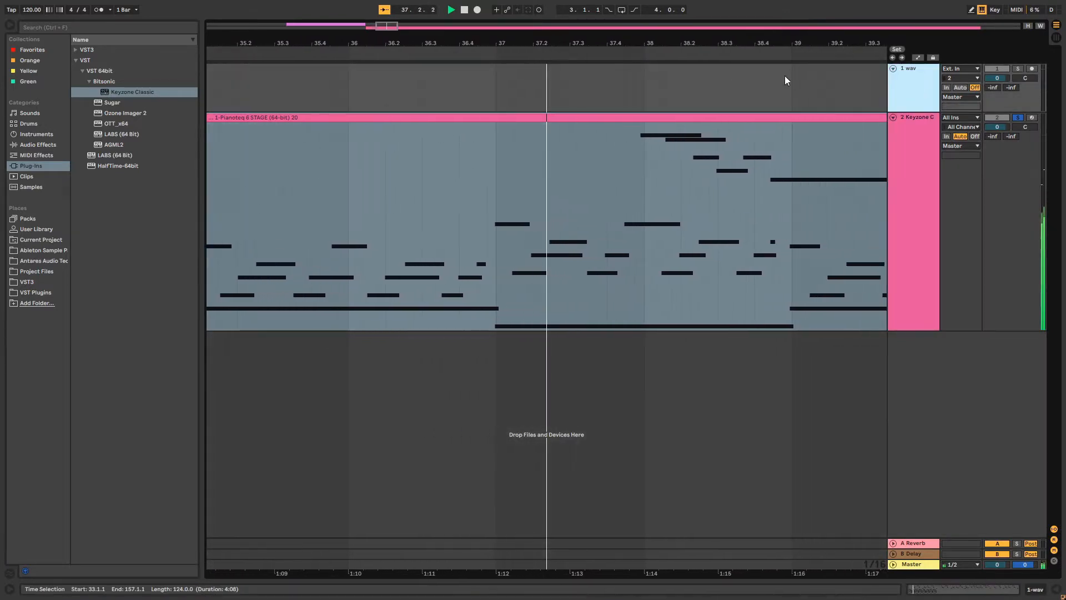
pyautogui.rightClick(908, 84)
pyautogui.click(907, 114)
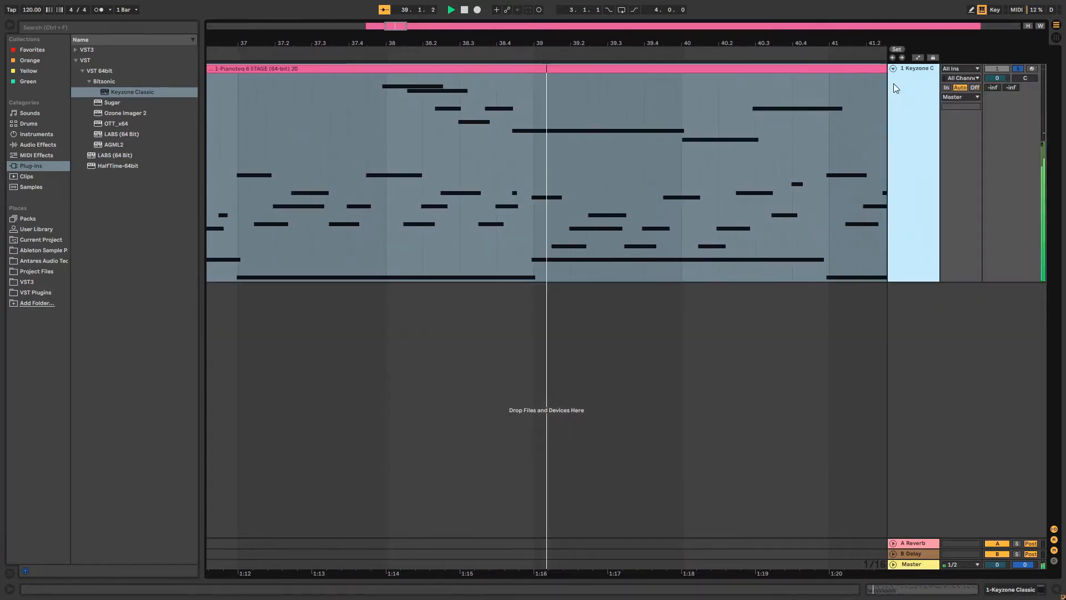
# Step: Transpose all notes in the MIDI clip down three semitones, moving the lowest from A1 to F#1, then play the clip and close its note editor
pyautogui.moveTo(553, 43); pyautogui.dragTo(887, 62)
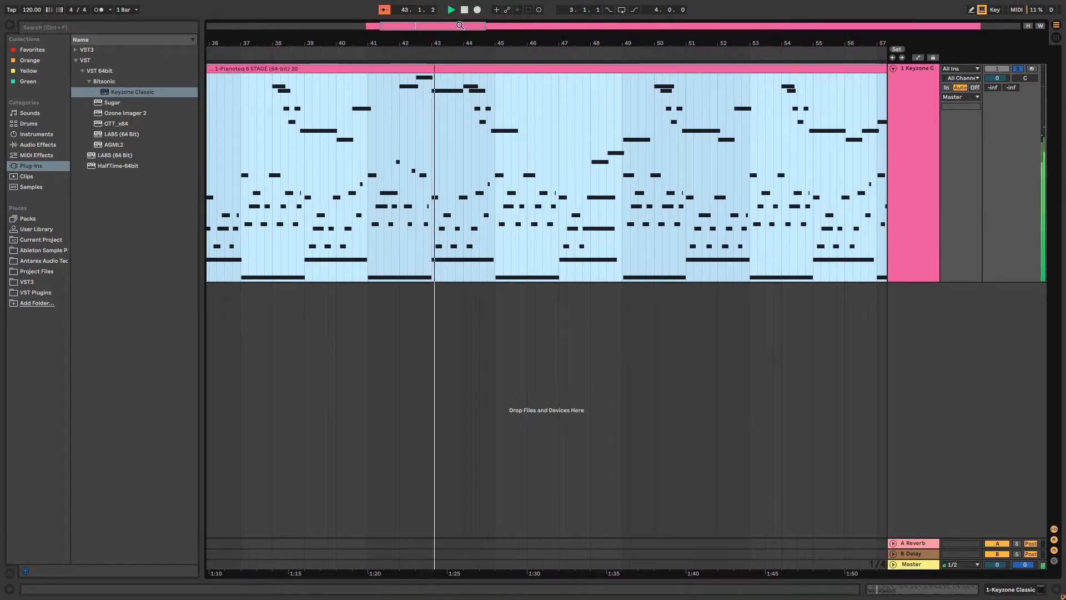
pyautogui.moveTo(660, 41); pyautogui.dragTo(816, 29)
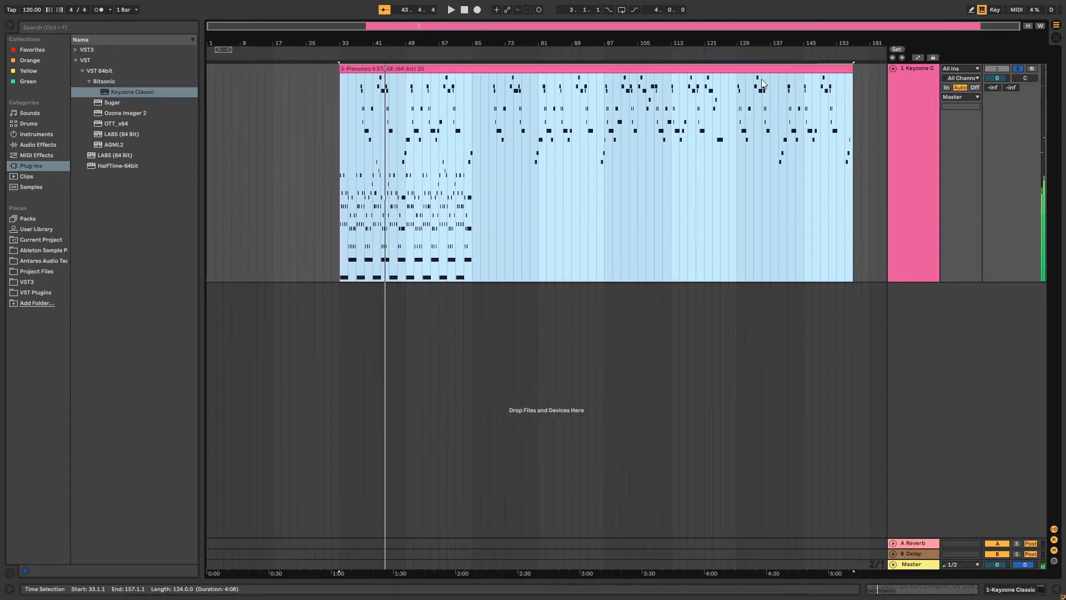
pyautogui.doubleClick(754, 68)
pyautogui.moveTo(140, 427); pyautogui.dragTo(61, 431)
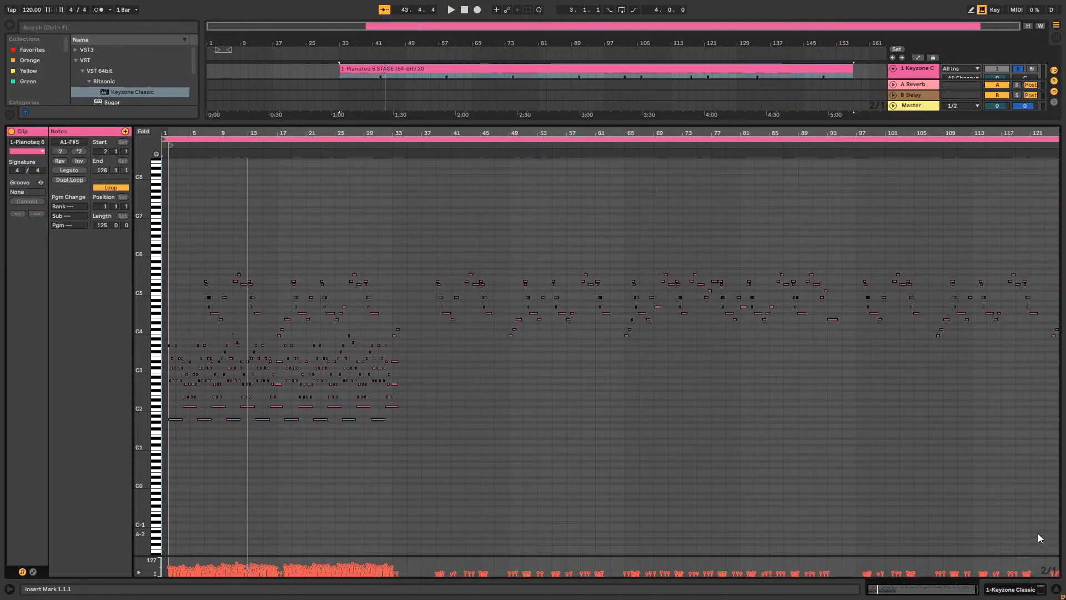
pyautogui.moveTo(1058, 522); pyautogui.dragTo(164, 161)
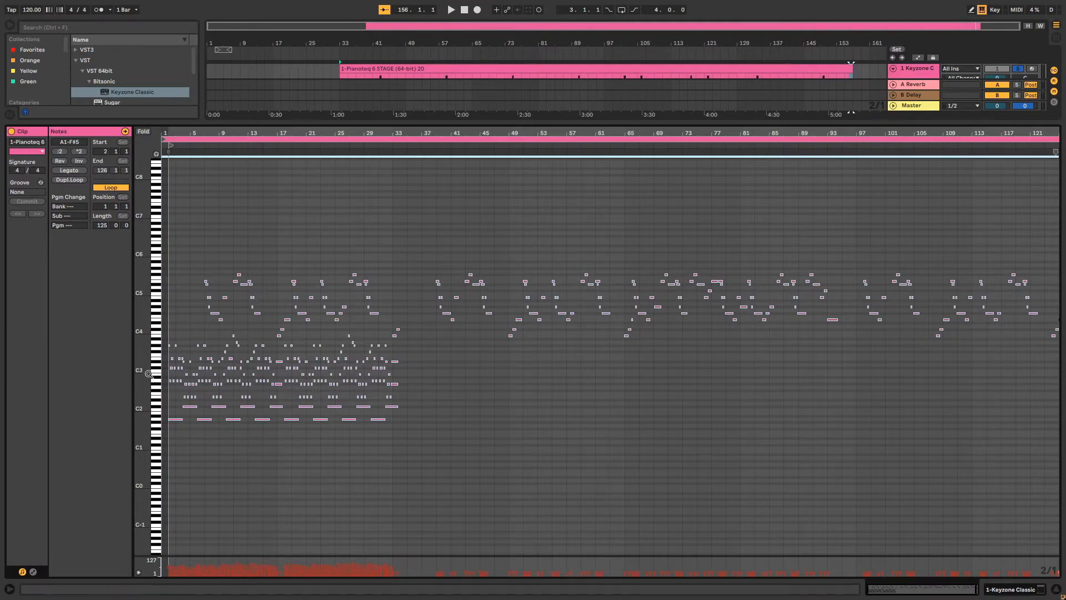
pyautogui.moveTo(149, 373); pyautogui.dragTo(161, 253)
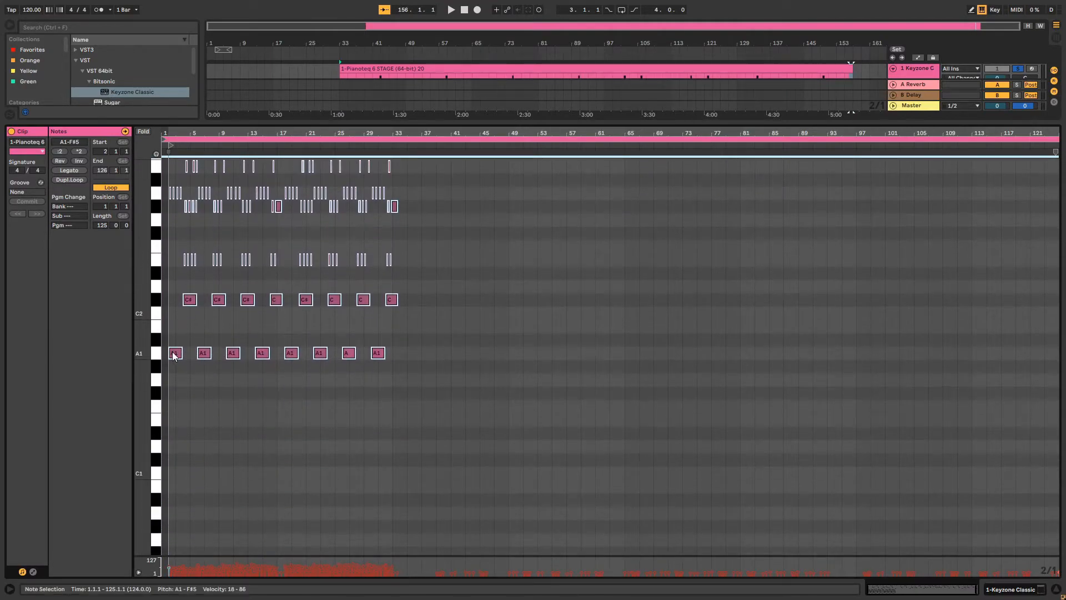
pyautogui.moveTo(173, 351); pyautogui.dragTo(173, 393)
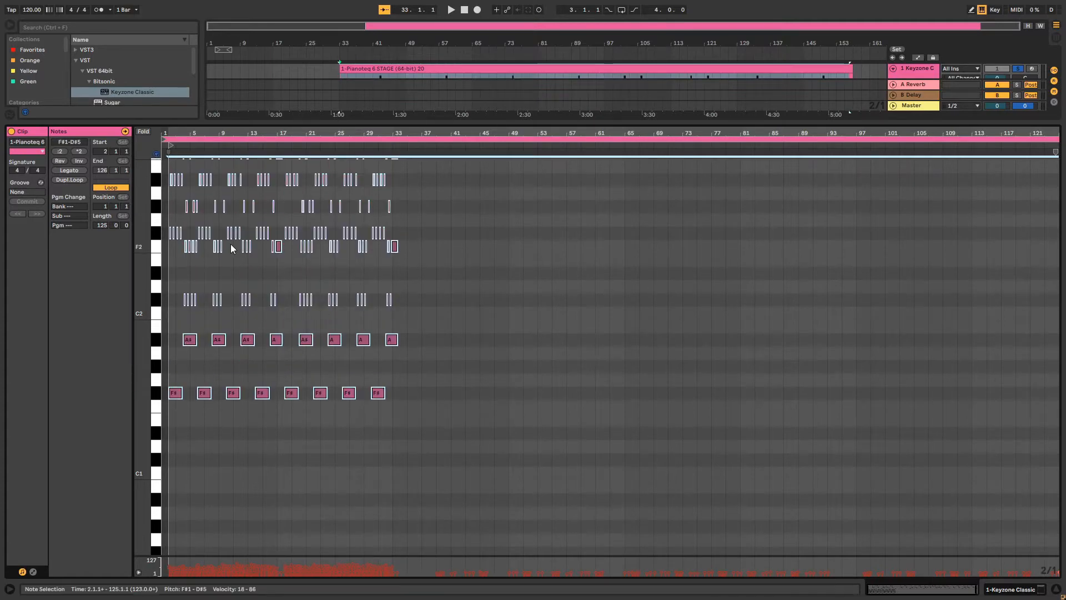
pyautogui.press('space')
pyautogui.hotkey('ctrl', 'alt', 'l')
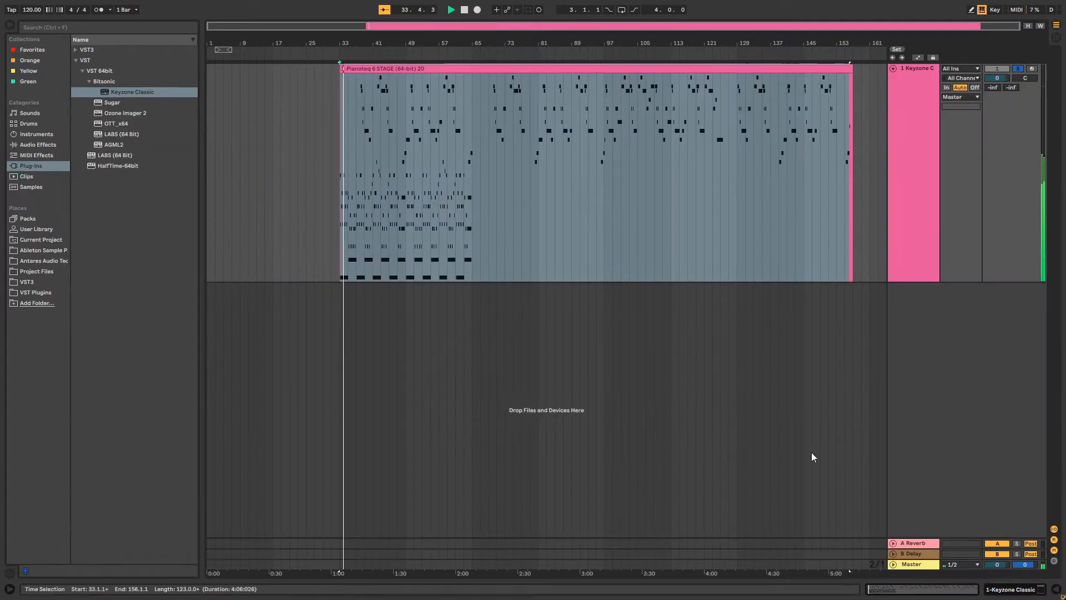
# Step: Reduce the height of the Keyzone Classic track and select its MIDI clip
pyautogui.click(331, 152)
pyautogui.moveTo(1002, 282); pyautogui.dragTo(975, 53)
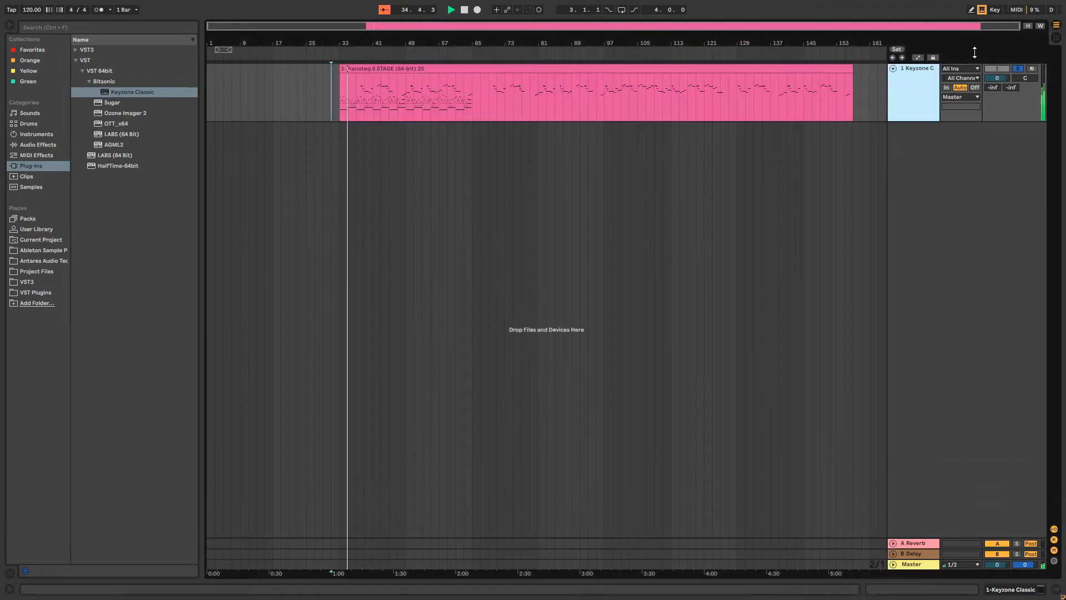
pyautogui.click(734, 72)
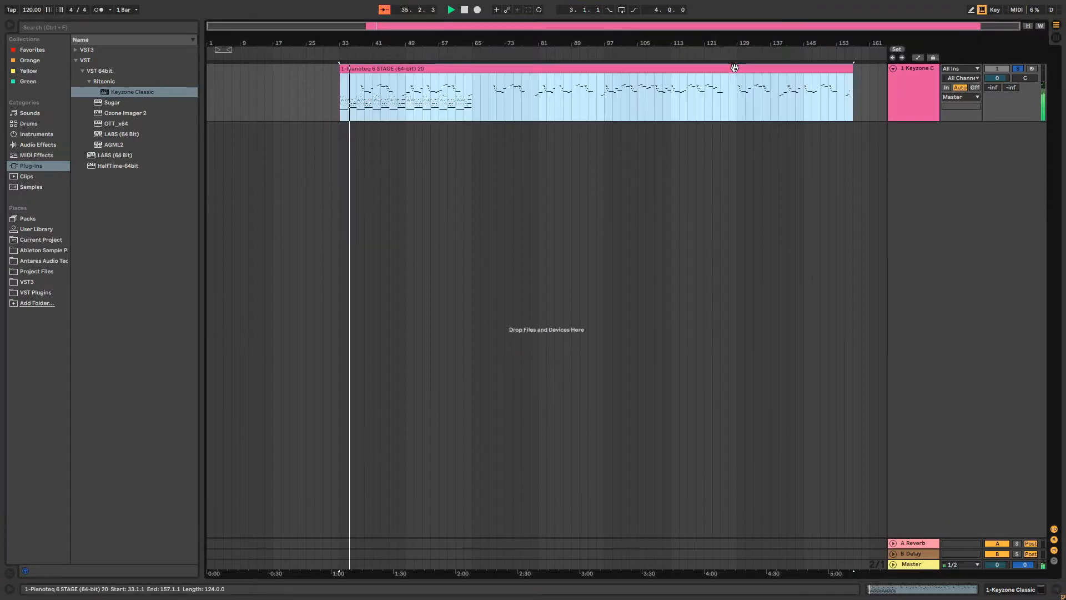
# Step: Open the MIDI clip's notes, stop playback, place the insert marker at 5.1.1 and close the note editor
pyautogui.doubleClick(657, 67)
pyautogui.moveTo(157, 405)
pyautogui.mouseDown()
pyautogui.moveTo(138, 388)
pyautogui.moveTo(146, 395)
pyautogui.mouseUp()
pyautogui.press('space')
pyautogui.click(188, 328)
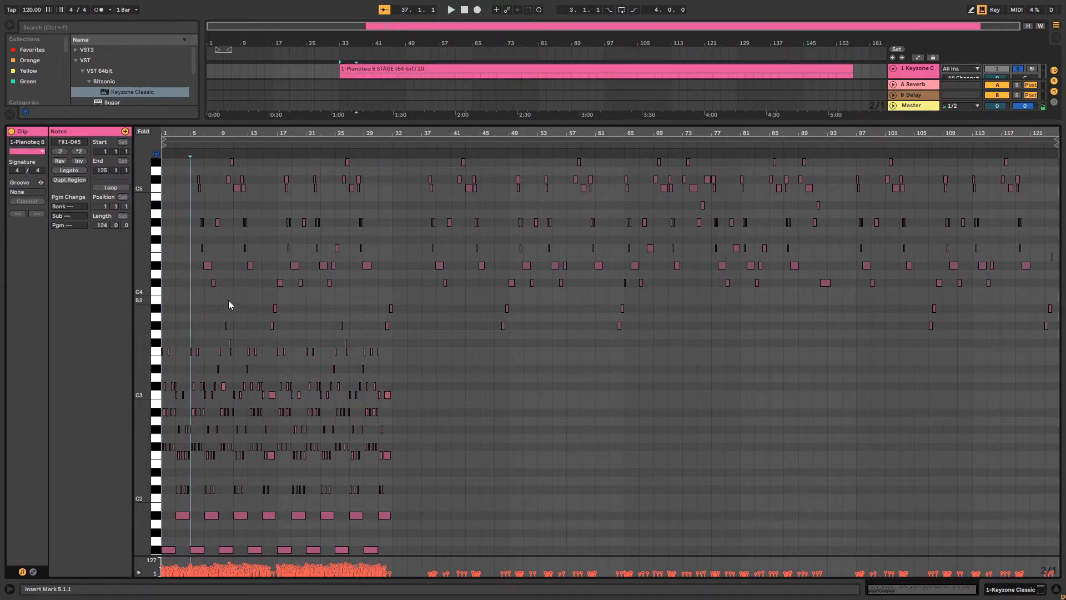
pyautogui.click(1054, 587)
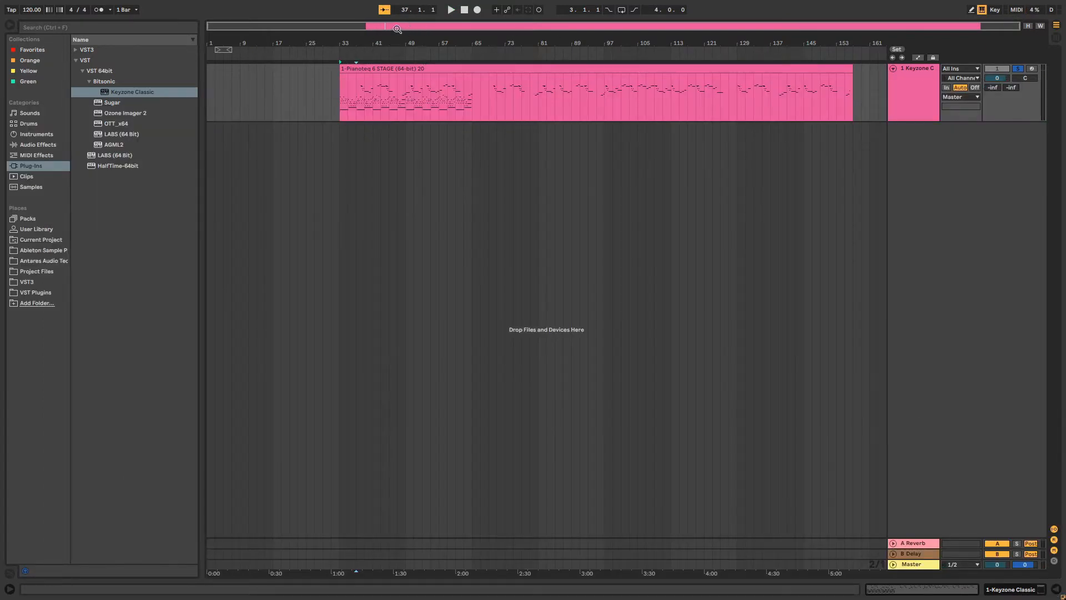
# Step: Play the MIDI clip from bar 33 with the arrangement zoomed in and the browser hidden
pyautogui.moveTo(397, 29); pyautogui.dragTo(368, 75)
pyautogui.click(273, 69)
pyautogui.press('space')
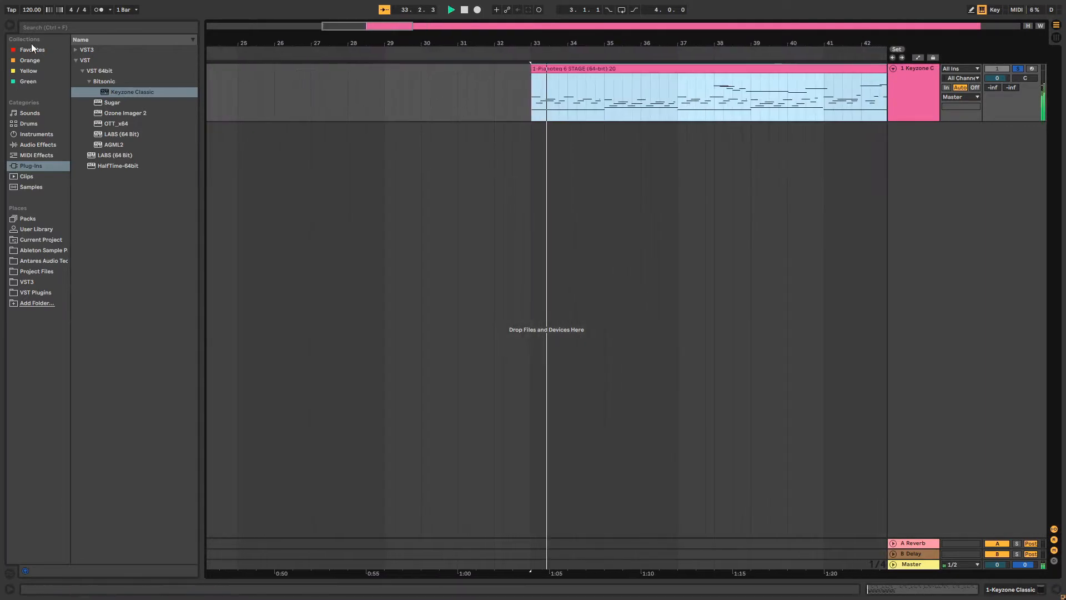
pyautogui.click(11, 25)
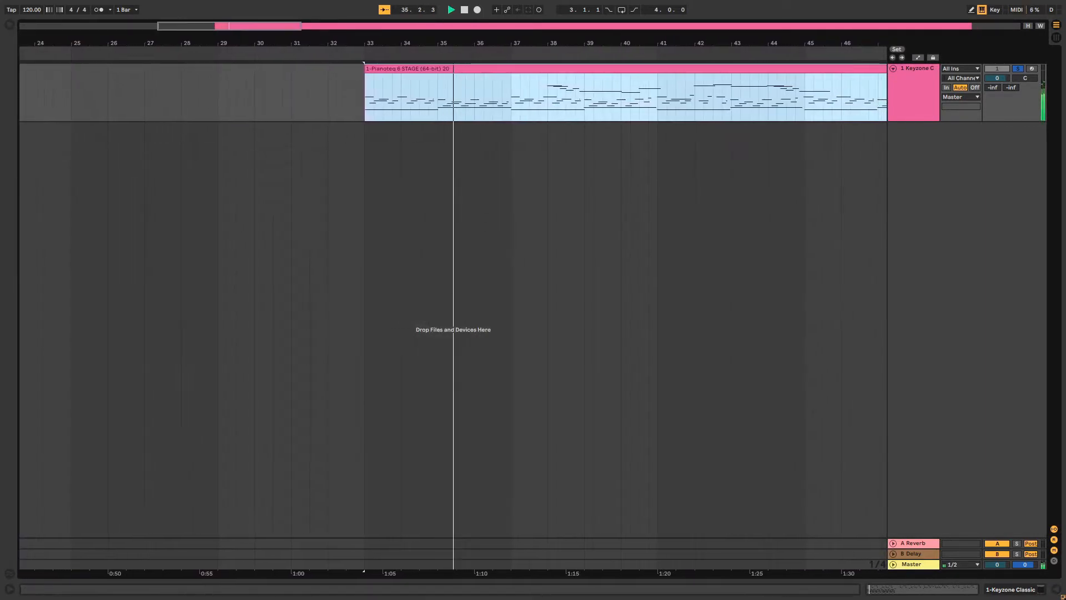
# Step: Transpose all notes in the MIDI clip down one semitone so the lowest is F1, play it and close the note editor
pyautogui.doubleClick(474, 69)
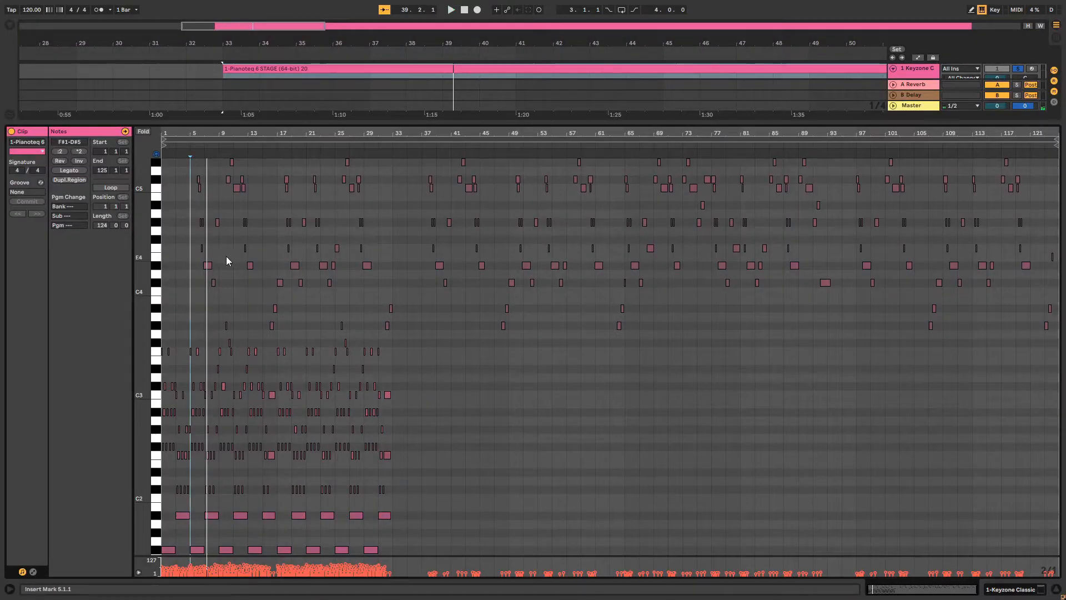
pyautogui.moveTo(150, 275); pyautogui.dragTo(484, 323)
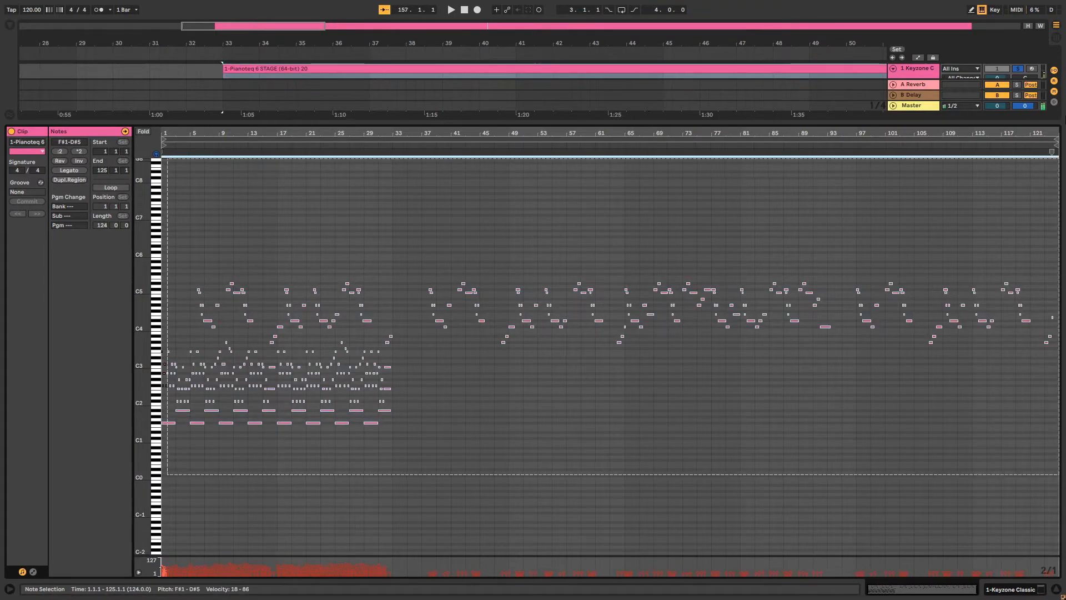
pyautogui.hotkey('ctrl', 'a')
pyautogui.click(263, 439)
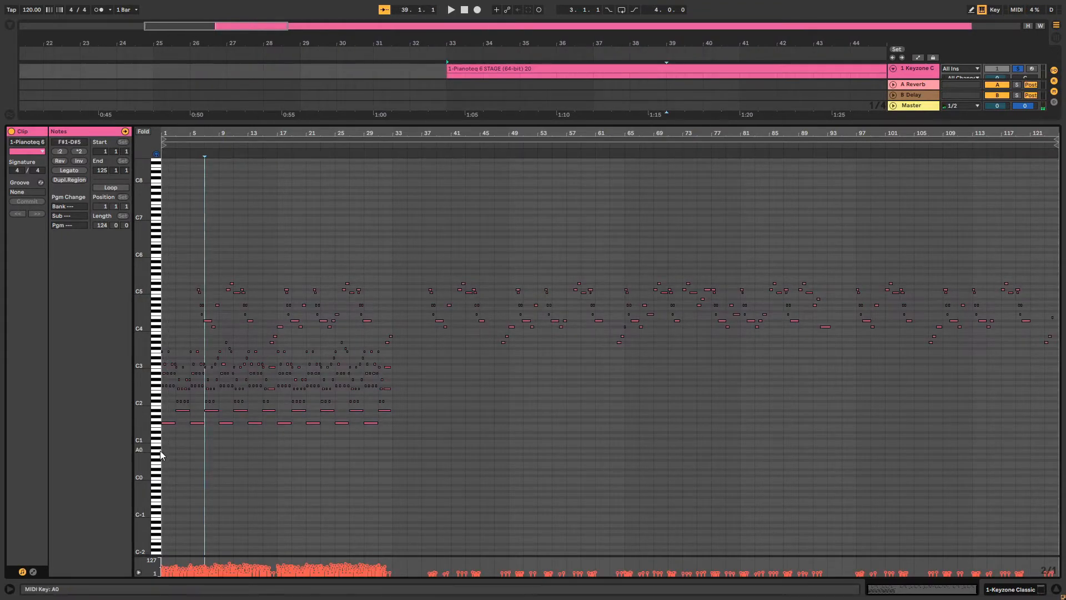
pyautogui.moveTo(163, 454); pyautogui.dragTo(1060, 109)
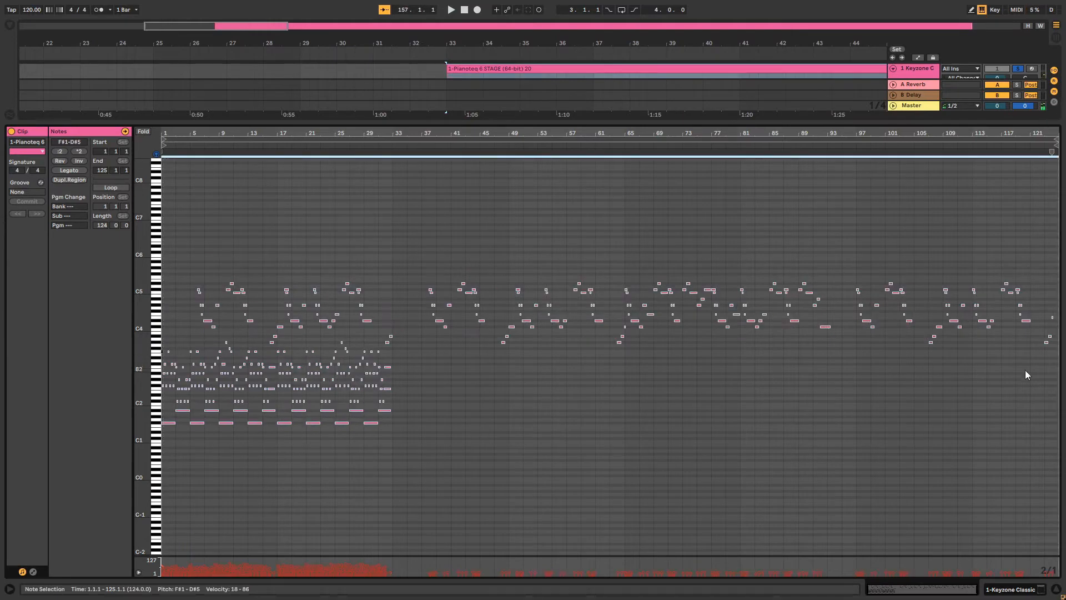
pyautogui.moveTo(161, 430); pyautogui.dragTo(170, 447)
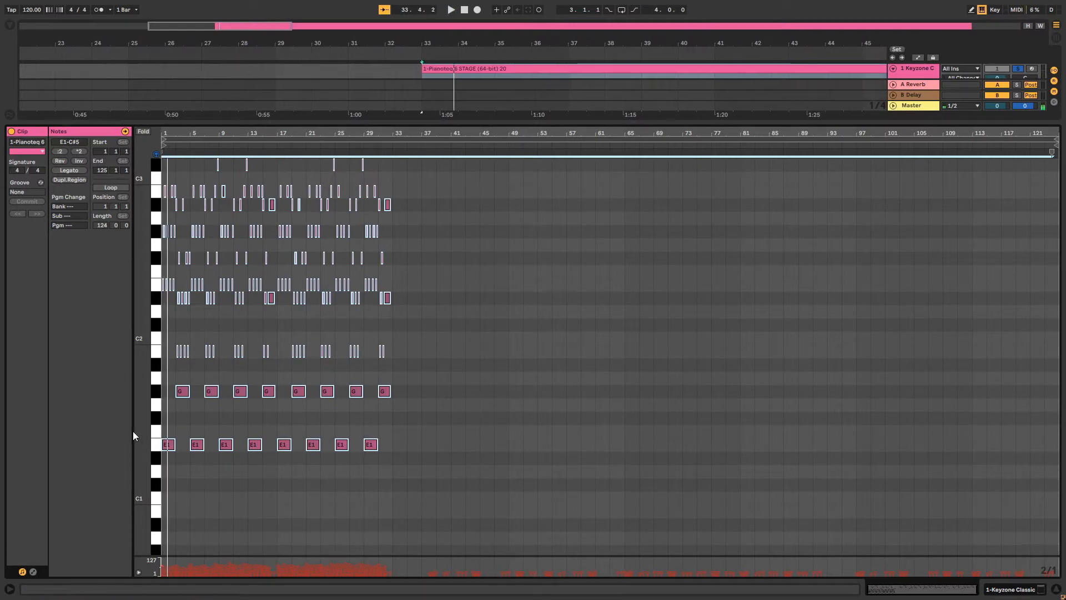
pyautogui.press('Up')
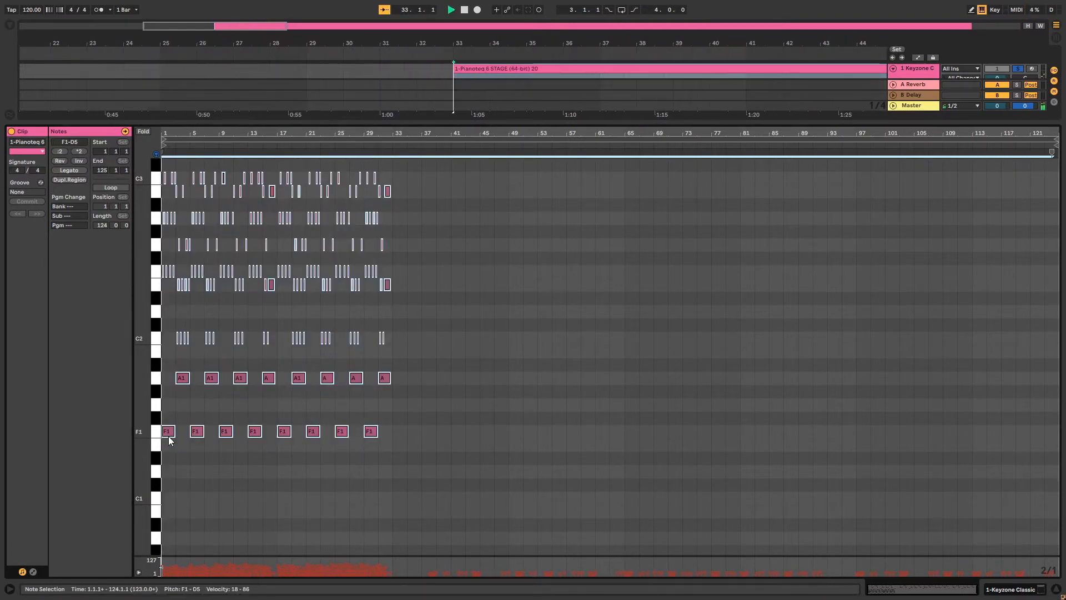
pyautogui.moveTo(143, 418); pyautogui.dragTo(405, 412)
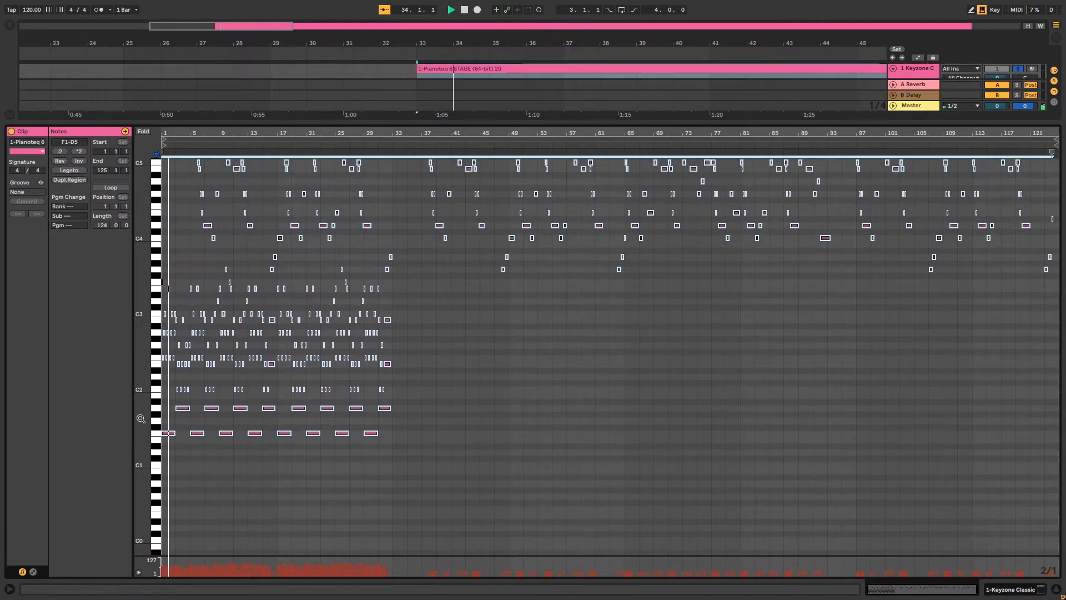
pyautogui.click(1056, 589)
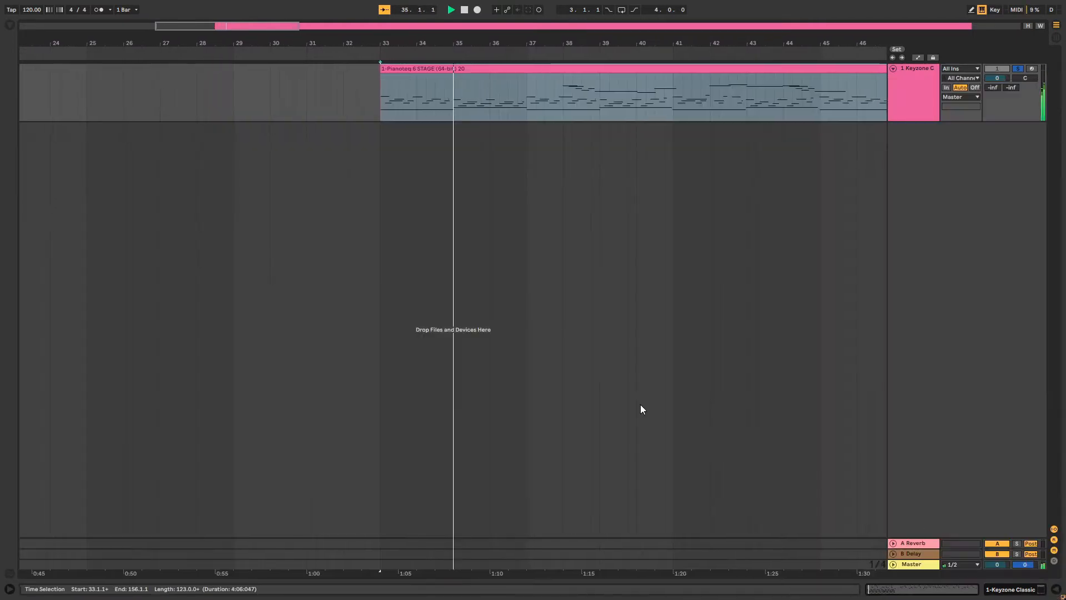
# Step: Switch Keyzone Classic's program to Yamaha Grand Piano and close the plug-in window
pyautogui.doubleClick(918, 91)
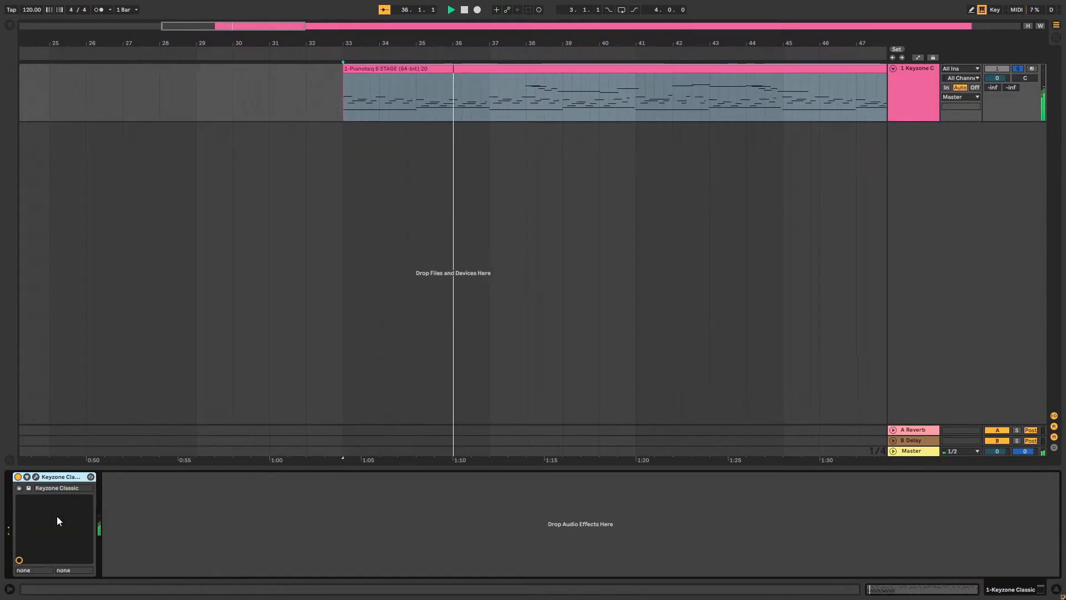
pyautogui.hotkey('ctrl', 'alt', 'p')
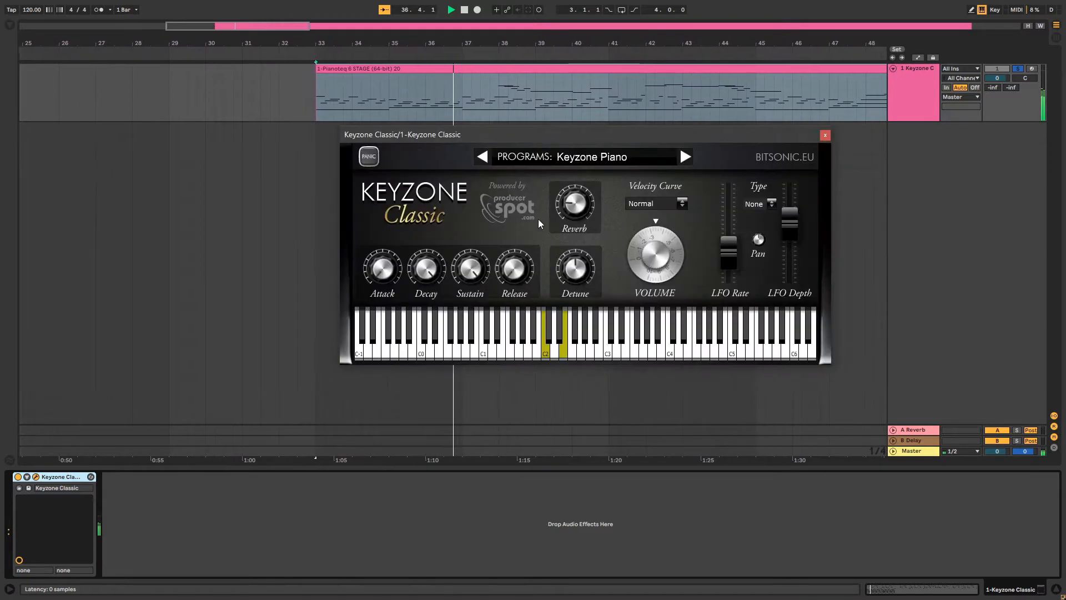
pyautogui.click(685, 157)
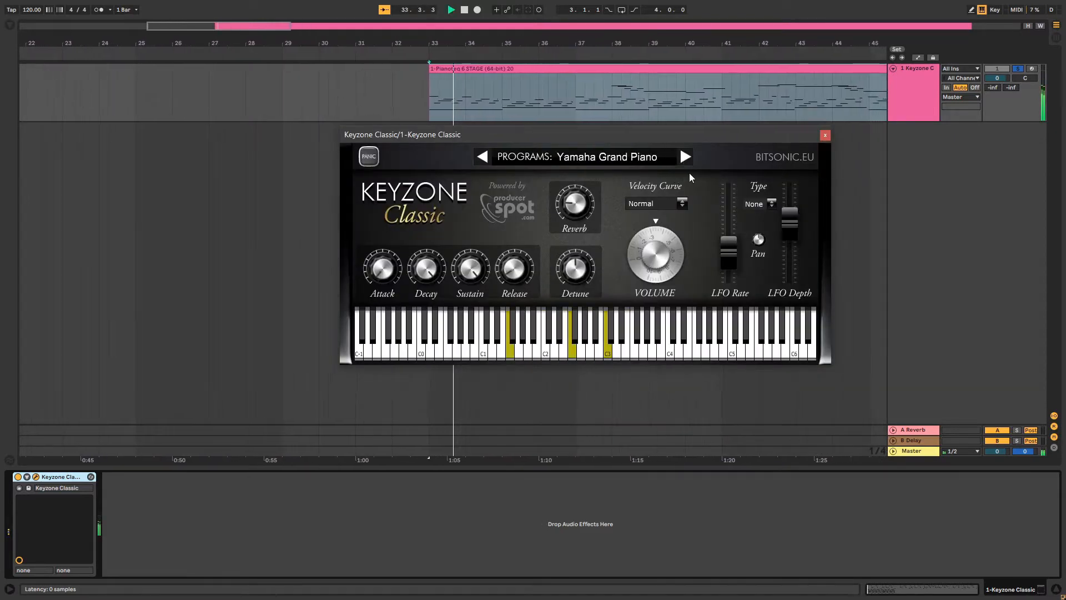
pyautogui.click(826, 136)
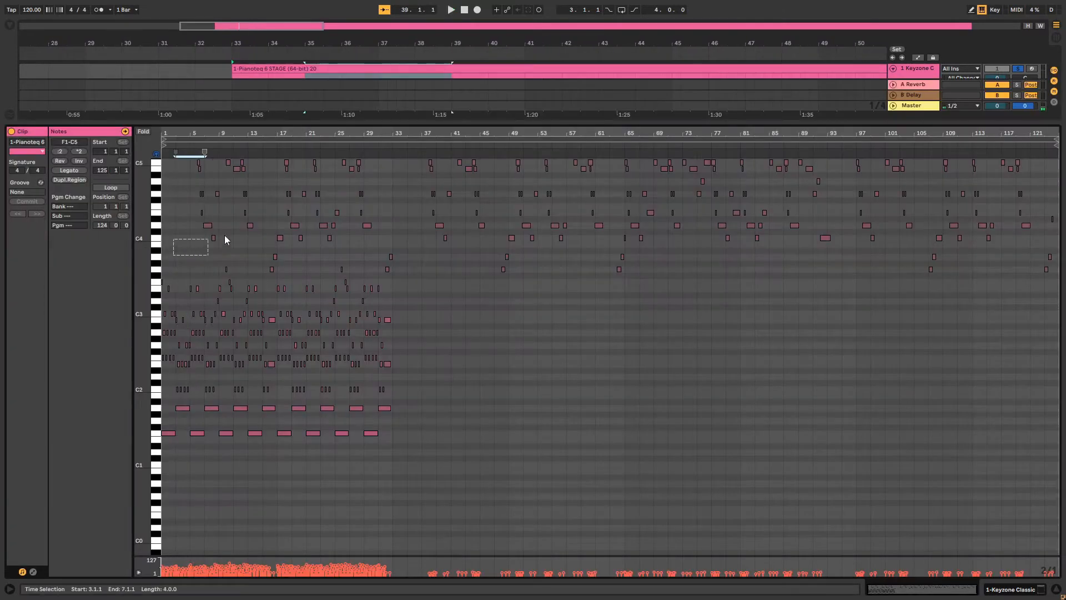
# Step: Raise the velocities of the melody notes from G3 to D5 to a range of 35–59, play the clip and close the note editor
pyautogui.moveTo(175, 157); pyautogui.dragTo(1046, 255)
pyautogui.moveTo(917, 271); pyautogui.dragTo(916, 269)
pyautogui.moveTo(638, 296); pyautogui.dragTo(478, 274)
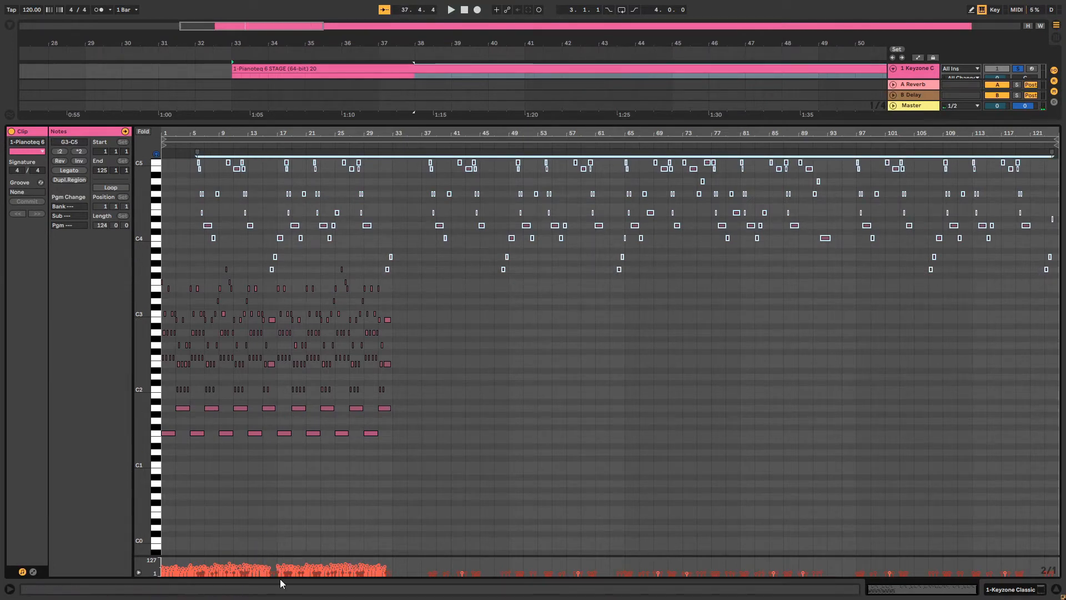
pyautogui.scroll(3, 458, 378)
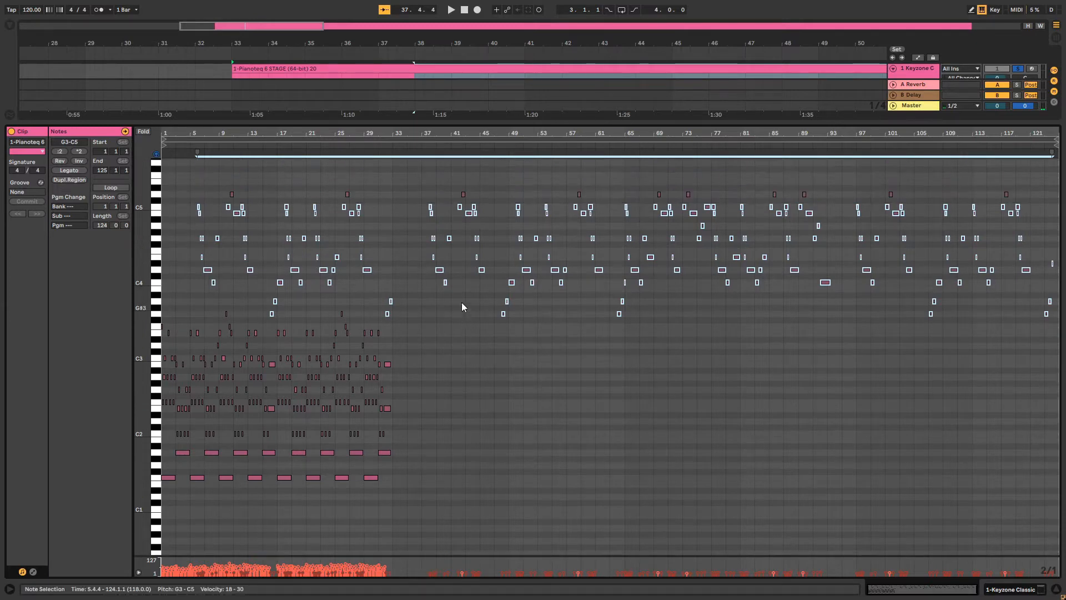
pyautogui.moveTo(208, 191); pyautogui.dragTo(1022, 228)
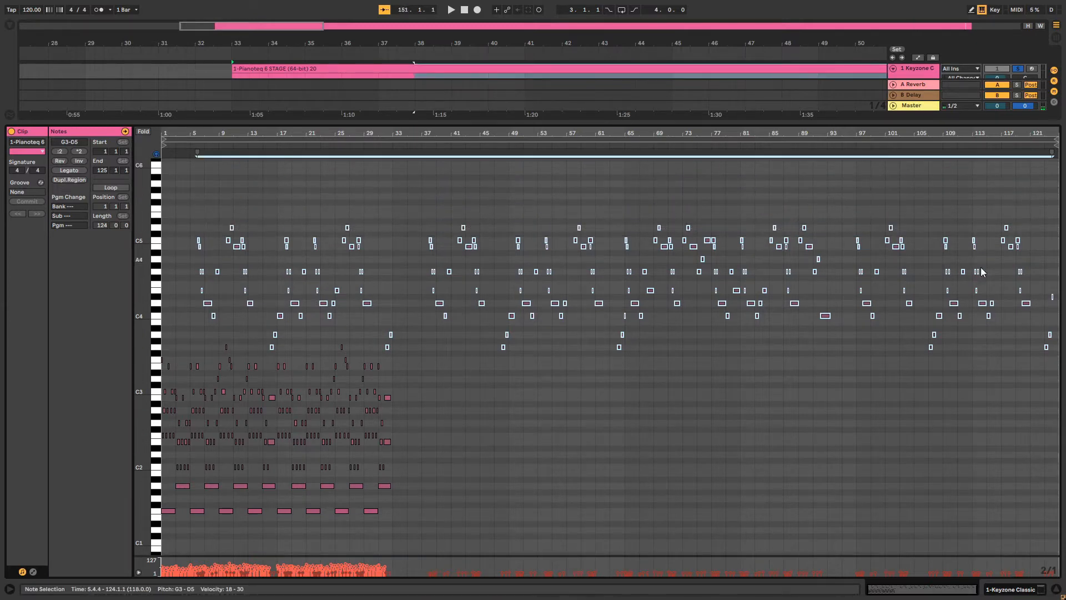
pyautogui.moveTo(429, 575); pyautogui.dragTo(429, 556)
pyautogui.press('space')
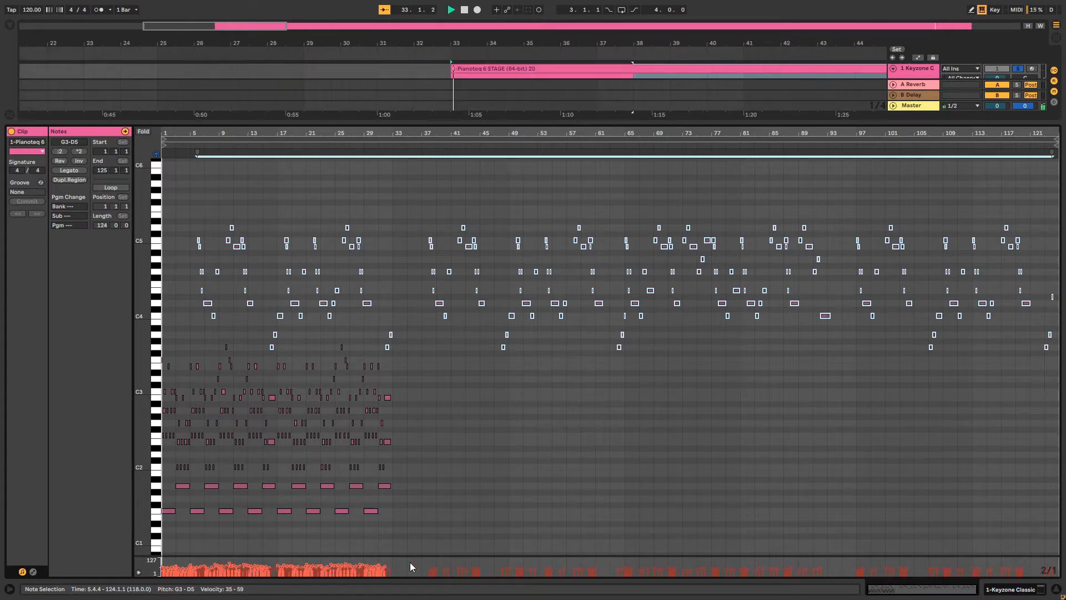
pyautogui.click(196, 336)
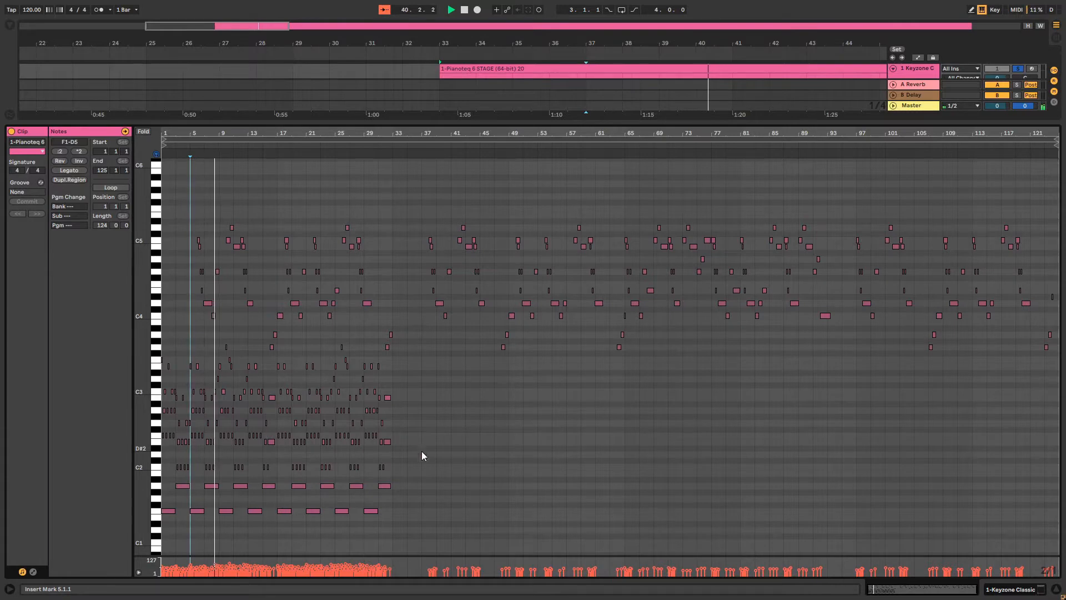
pyautogui.click(1056, 589)
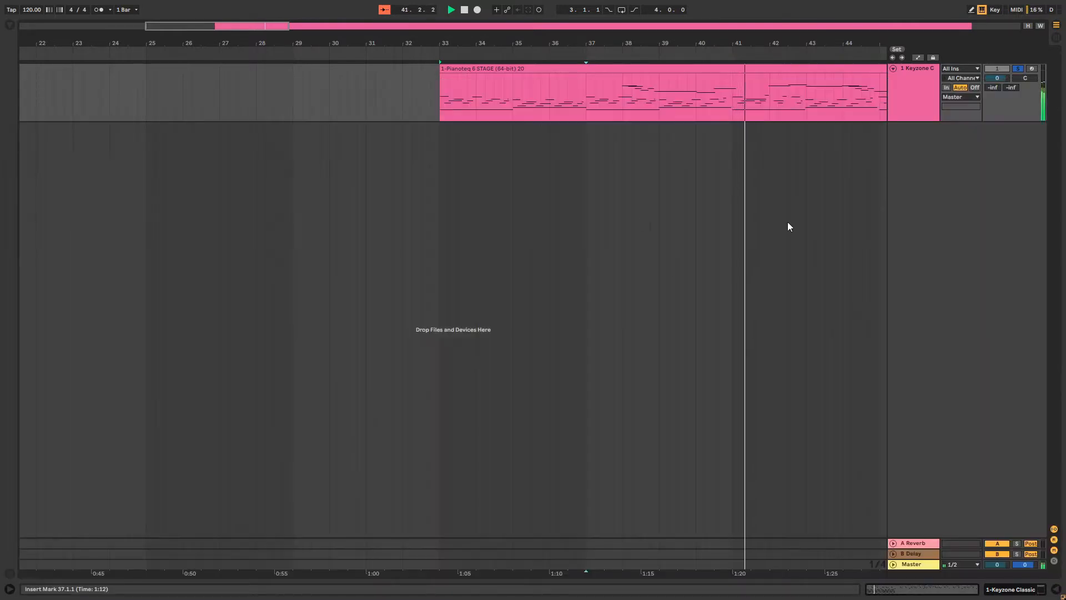
# Step: Make the Keyzone Classic track slightly taller and have the arrangement view follow playback
pyautogui.click(1026, 115)
pyautogui.moveTo(1025, 114); pyautogui.dragTo(1026, 195)
pyautogui.click(384, 10)
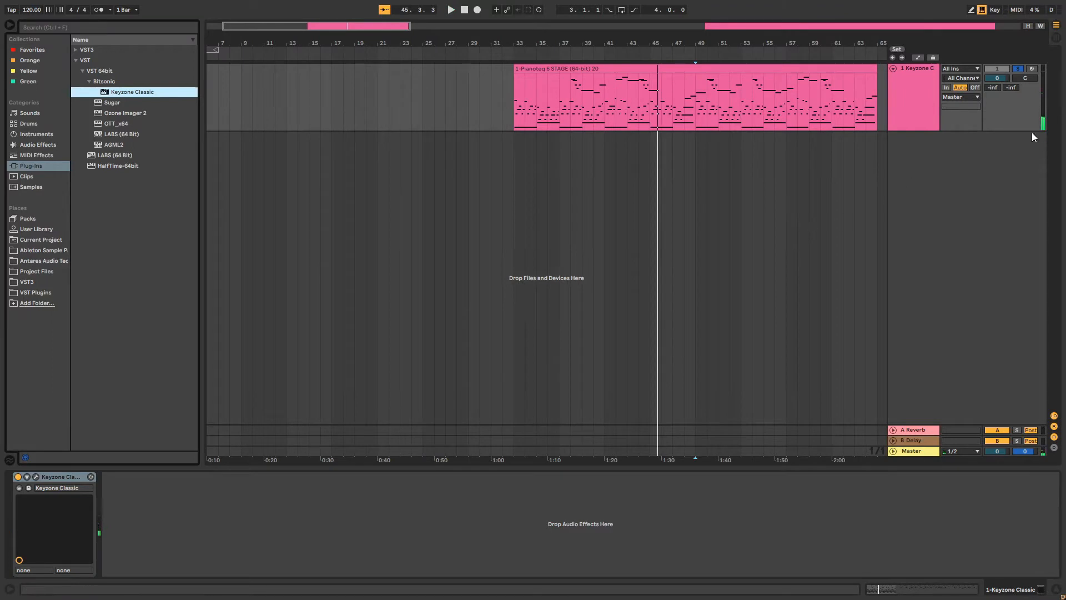
# Step: Add the EQ Eight and Reverb audio effects to the Keyzone Classic track and start playback
pyautogui.click(31, 145)
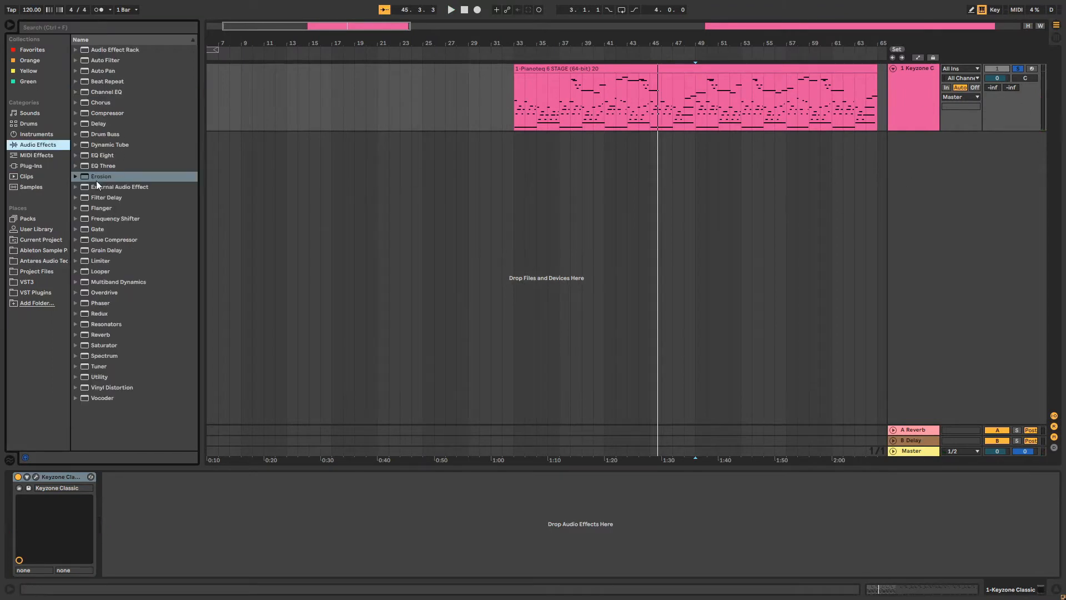
pyautogui.moveTo(87, 156); pyautogui.dragTo(459, 111)
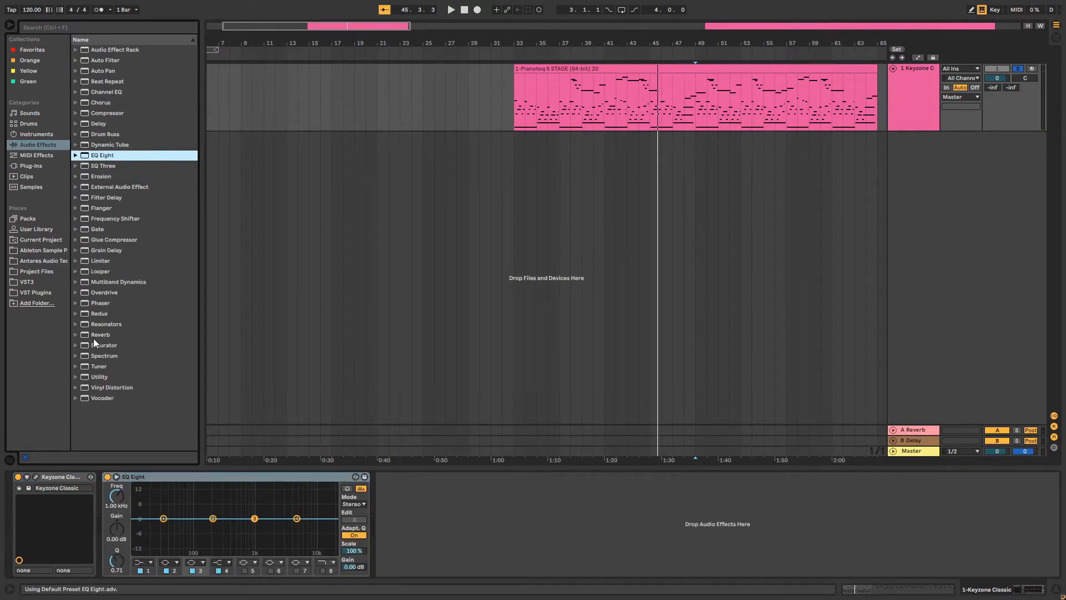
pyautogui.moveTo(94, 336); pyautogui.dragTo(509, 160)
pyautogui.press('space')
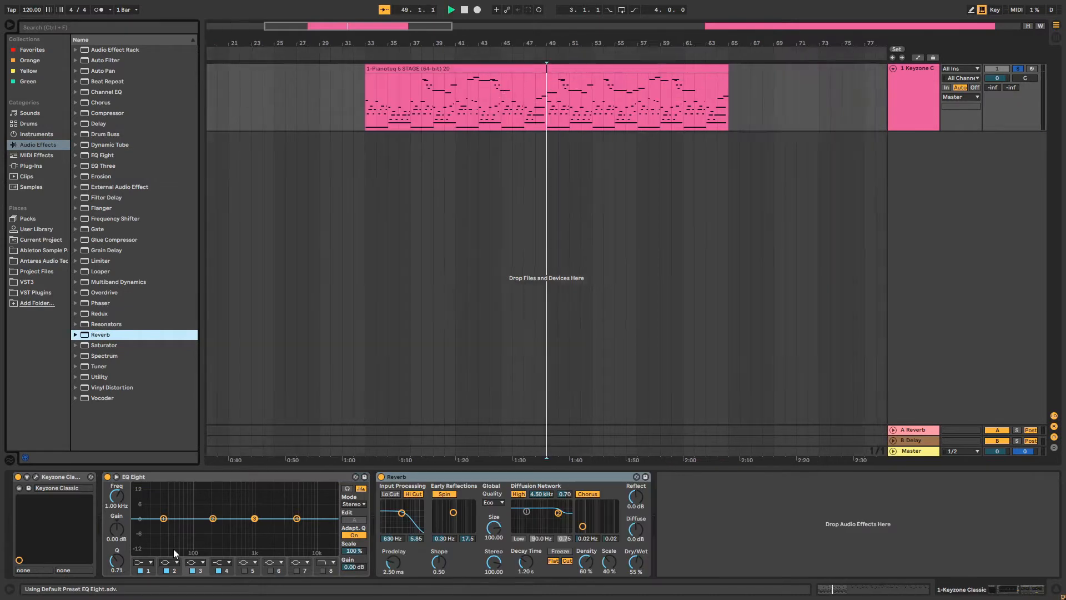
# Step: Set EQ Eight's first band to a low-cut filter at 408 Hz
pyautogui.click(142, 562)
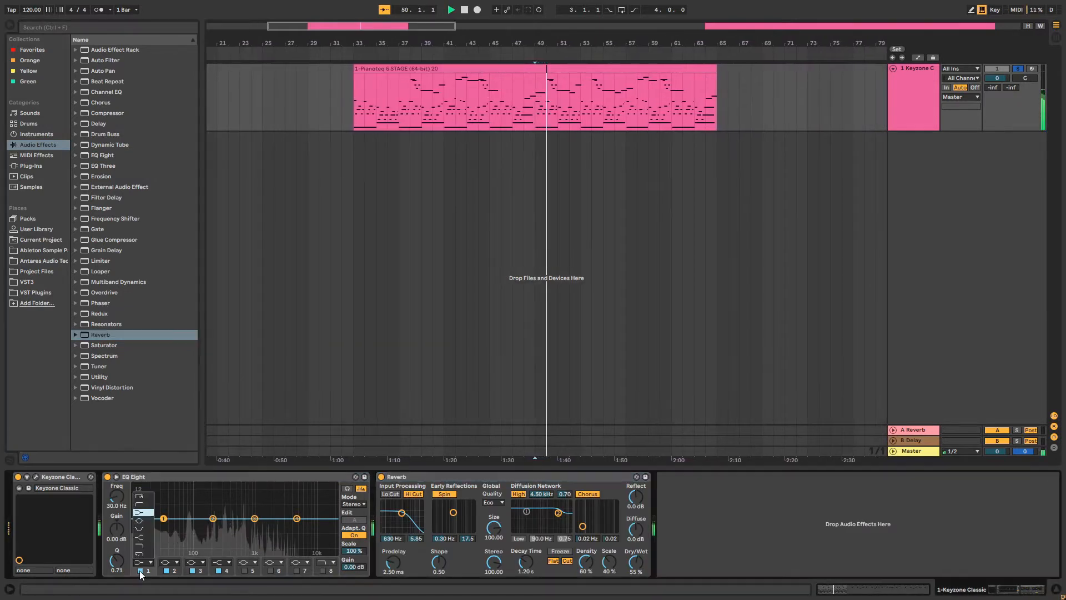
pyautogui.click(146, 505)
pyautogui.moveTo(165, 529); pyautogui.dragTo(201, 527)
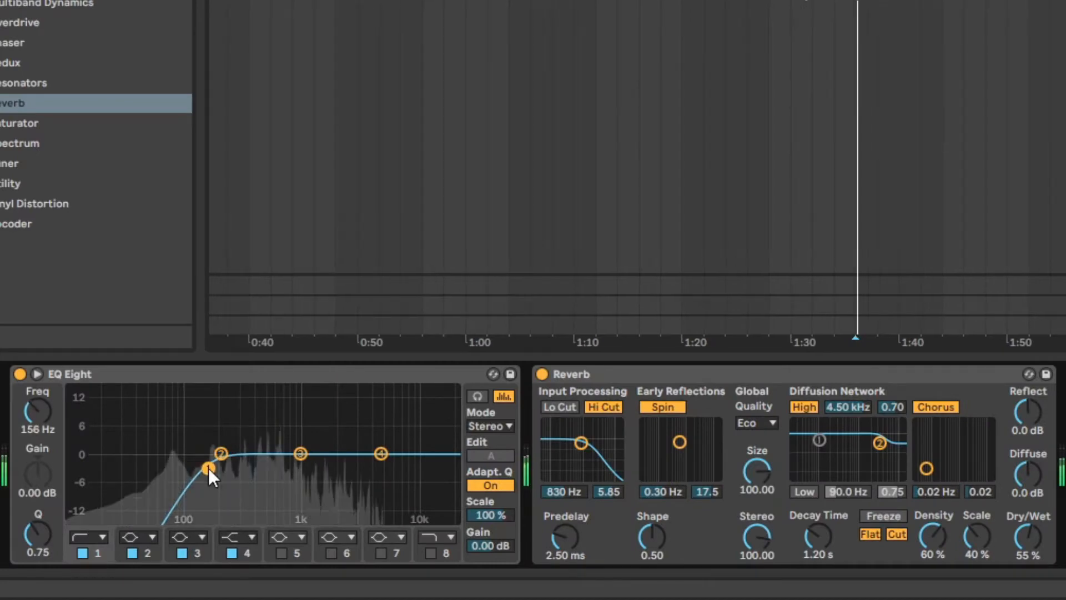
pyautogui.moveTo(208, 467); pyautogui.dragTo(255, 468)
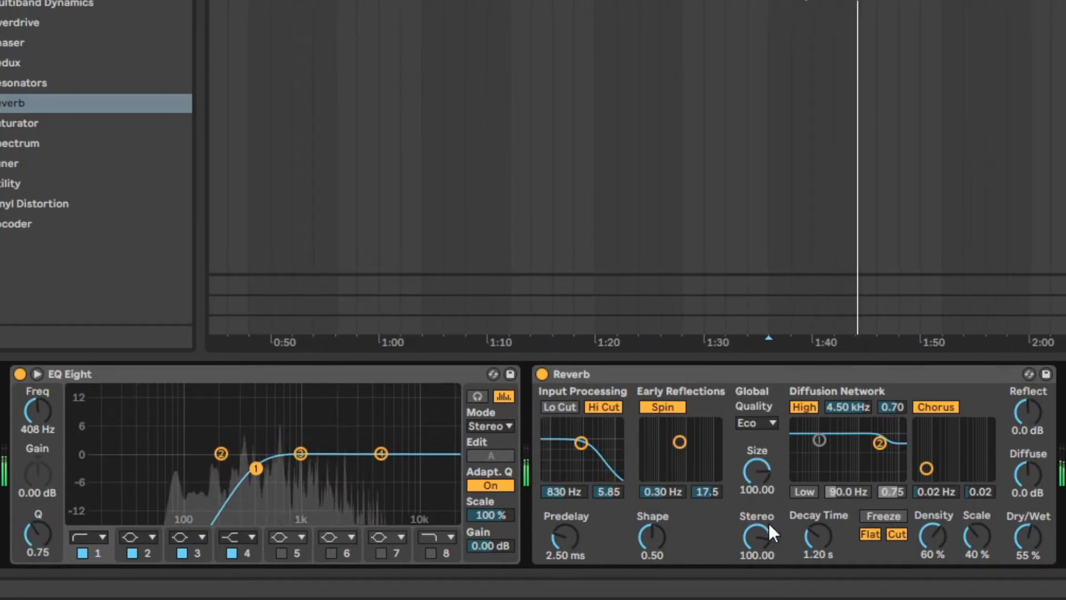
# Step: Set the Reverb to 33 % dry/wet with only the low cut on at 2.31 kHz, width 3.51, and 1.68 s decay time
pyautogui.moveTo(1028, 537); pyautogui.dragTo(1028, 558)
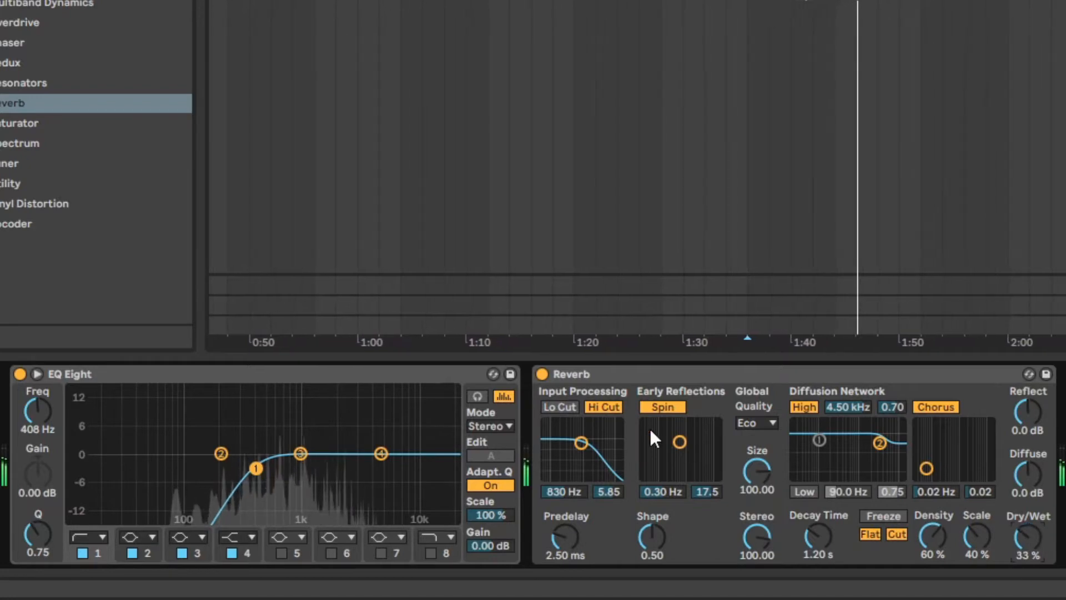
pyautogui.click(562, 408)
pyautogui.click(592, 408)
pyautogui.moveTo(581, 443); pyautogui.dragTo(593, 457)
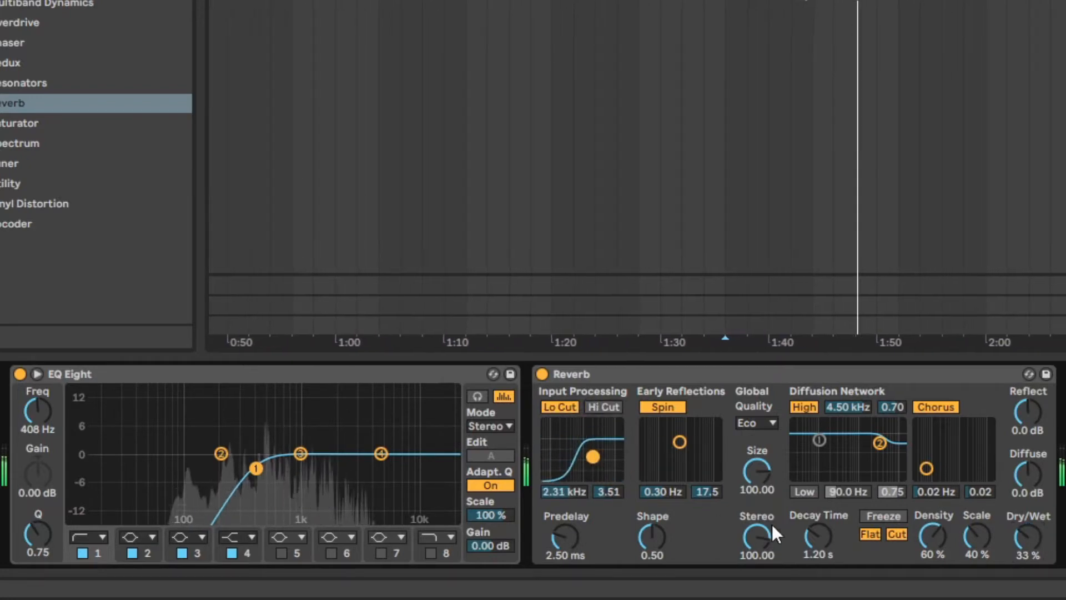
pyautogui.moveTo(818, 537); pyautogui.dragTo(818, 522)
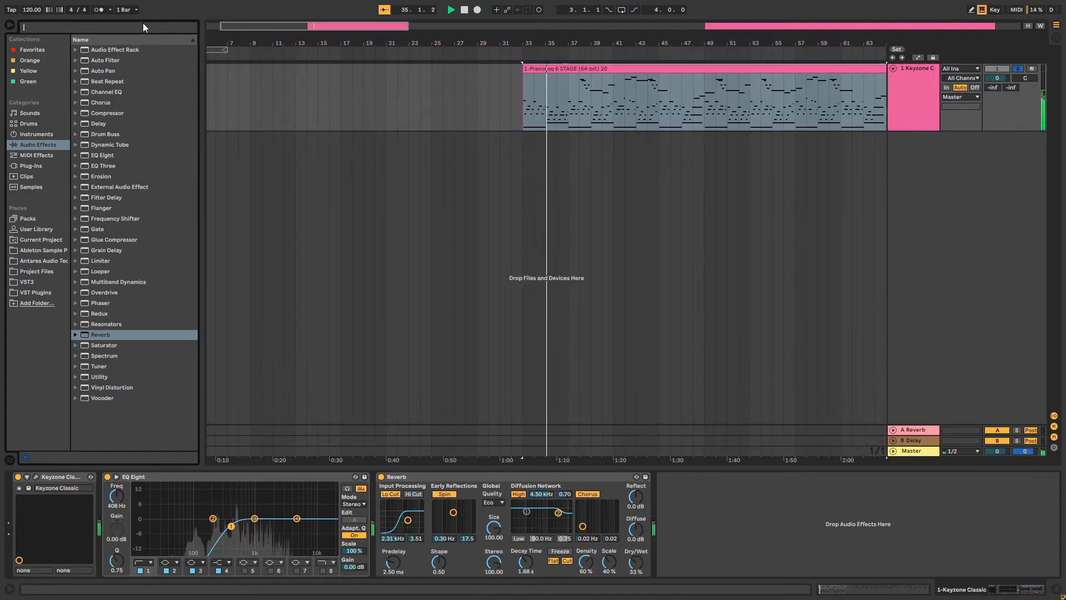
# Step: Add the "best vinyl (kinda loud)" sample on a new audio track from bar 32 and set its volume to -35.3 dB
pyautogui.write('best')
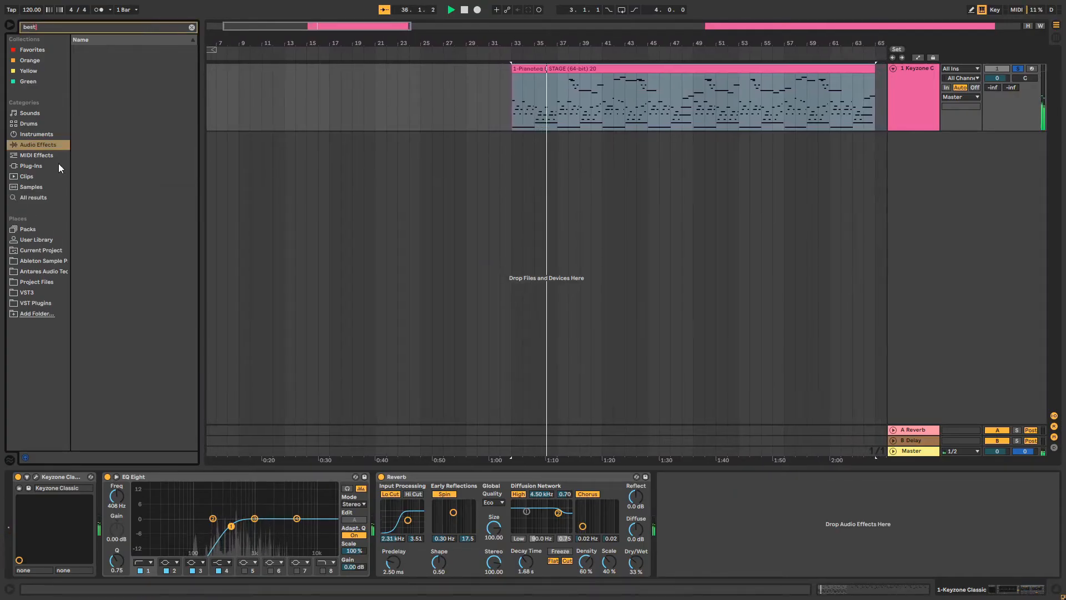
pyautogui.click(43, 197)
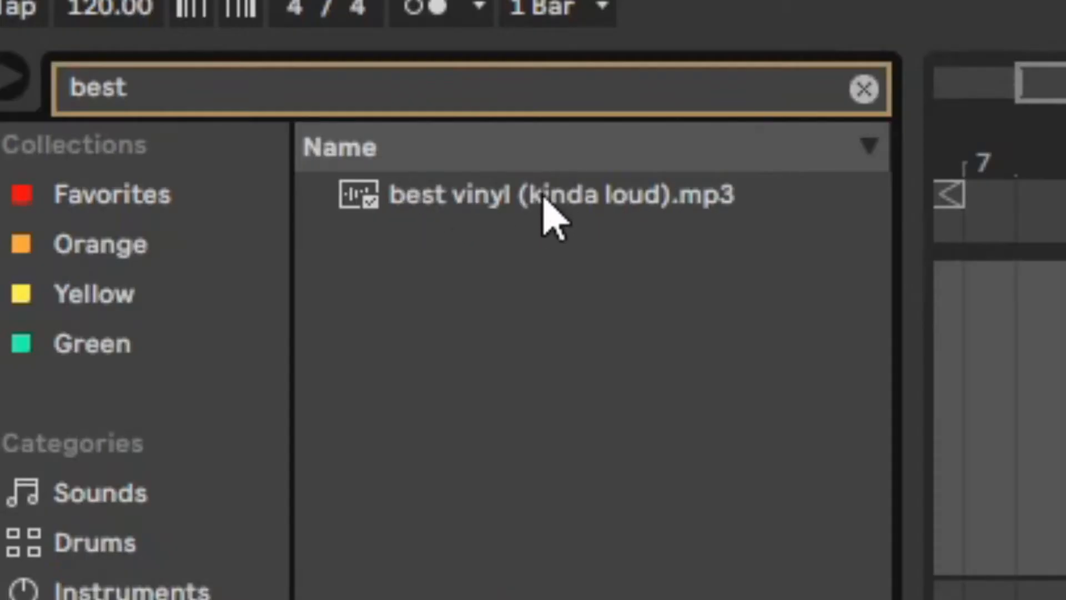
pyautogui.moveTo(434, 199); pyautogui.dragTo(509, 144)
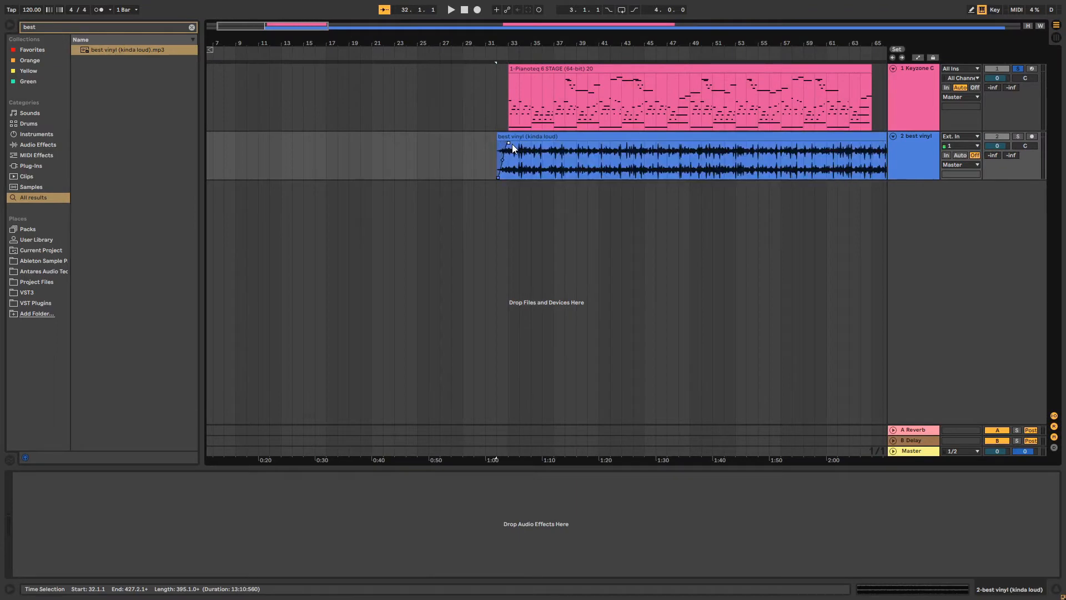
pyautogui.press('space')
pyautogui.moveTo(997, 146); pyautogui.dragTo(1001, 164)
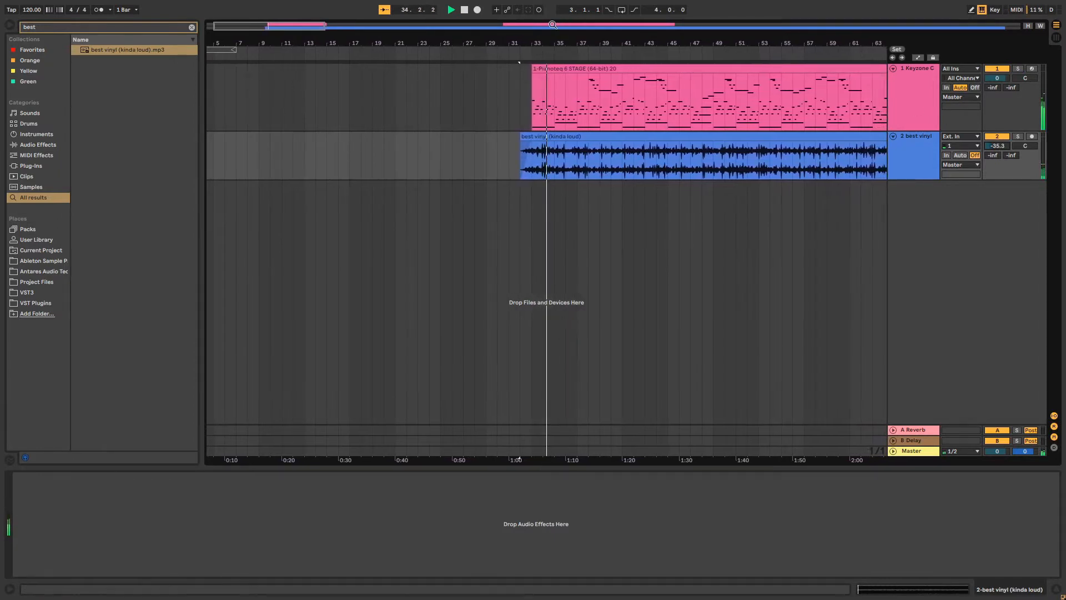
# Step: Cut the section from 36.3.1 to 37.1.1 out of the piano clip and play on from bar 37
pyautogui.moveTo(756, 43); pyautogui.dragTo(755, 64)
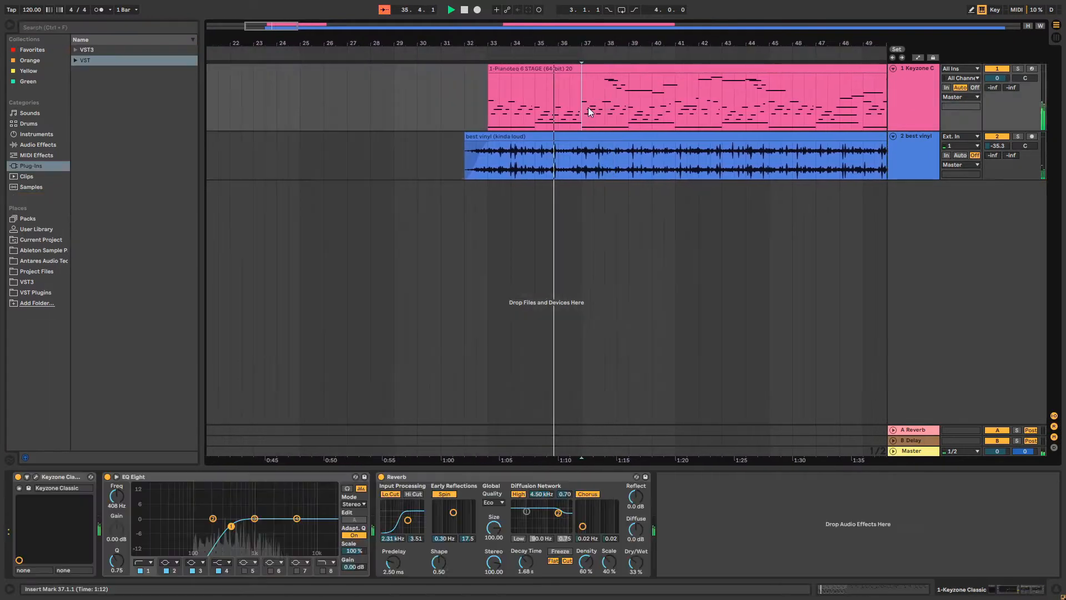
pyautogui.click(571, 98)
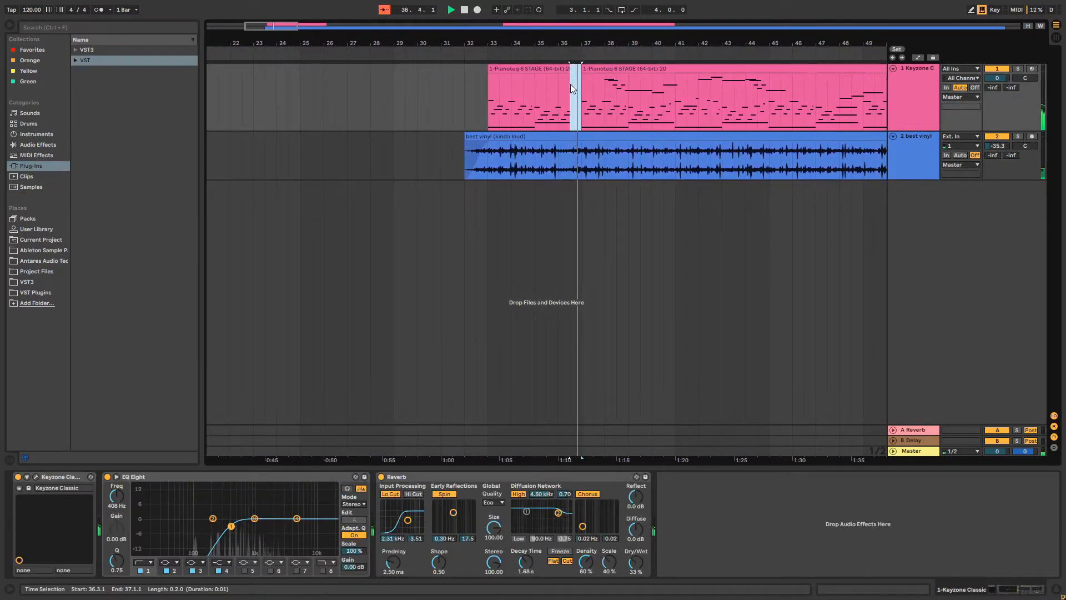
pyautogui.press('space')
pyautogui.press('Delete')
pyautogui.click(587, 99)
pyautogui.hscroll(2, 585, 98)
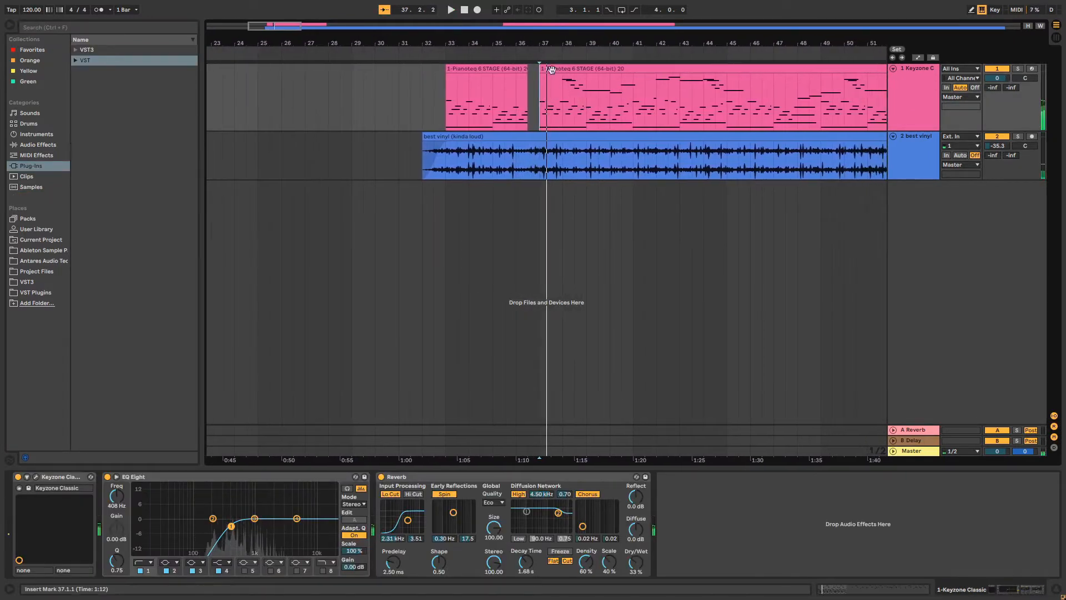
# Step: In the piano clip starting at bar 37, align the E3 note at bar 5 exactly to 5.1.1
pyautogui.doubleClick(554, 68)
pyautogui.press('space')
pyautogui.press('space')
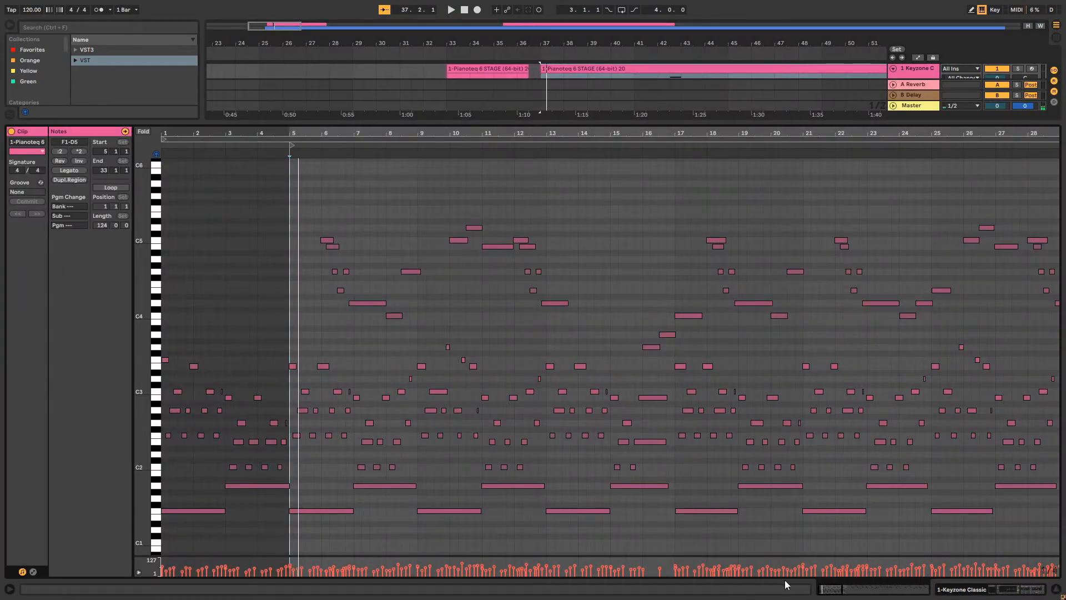
pyautogui.moveTo(834, 589); pyautogui.dragTo(817, 572)
pyautogui.click(603, 366)
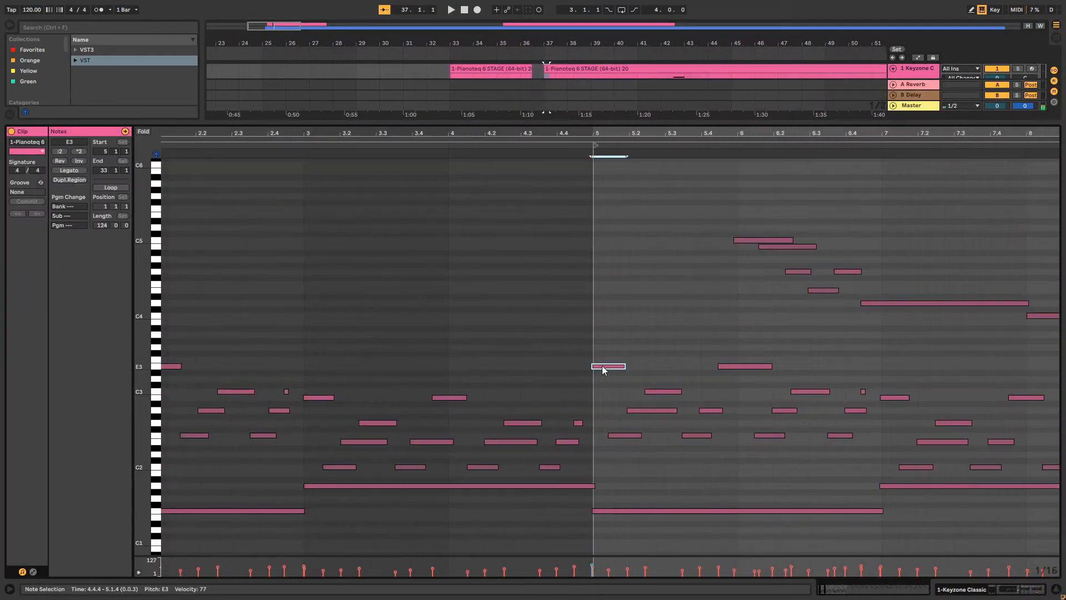
pyautogui.hscroll(3, 606, 369)
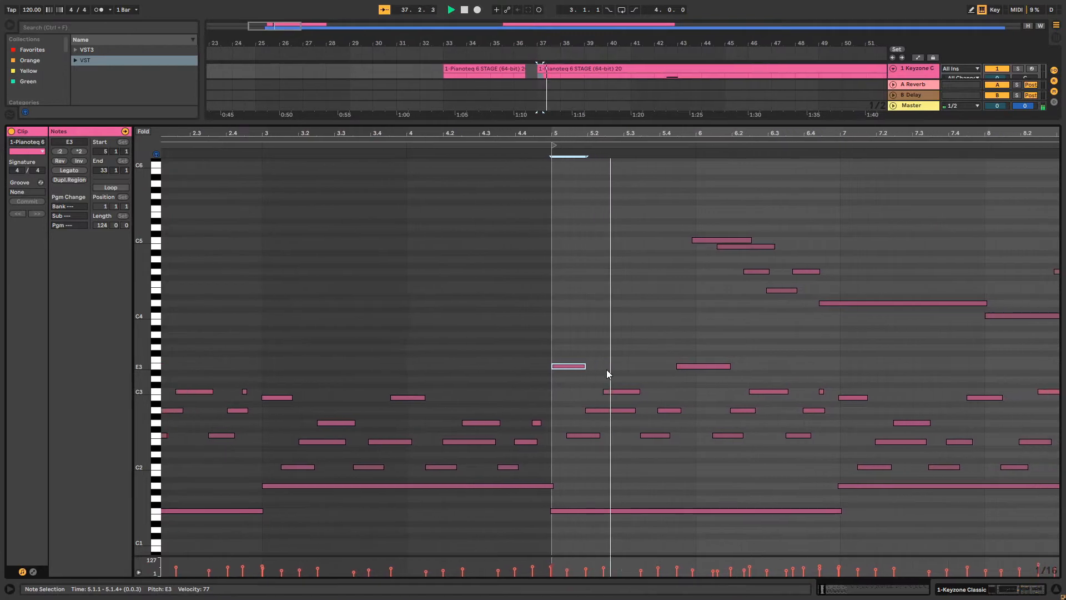
pyautogui.click(535, 383)
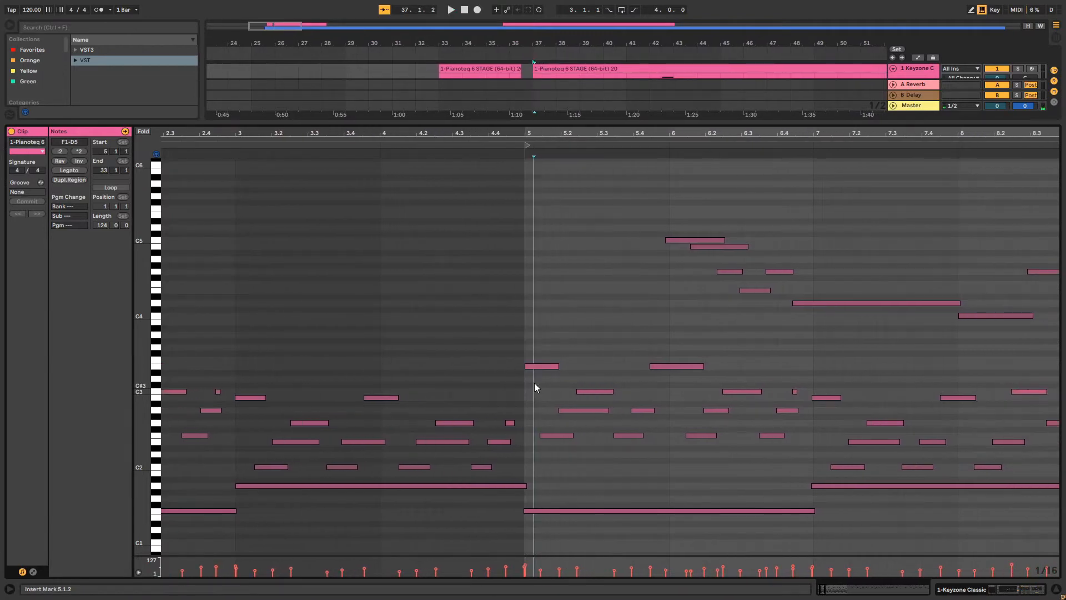
pyautogui.click(1056, 590)
# Step: Play the arrangement from bar 32, and raise the E3 note at 5.1.1 in the second piano clip to F3
pyautogui.click(411, 107)
pyautogui.press('space')
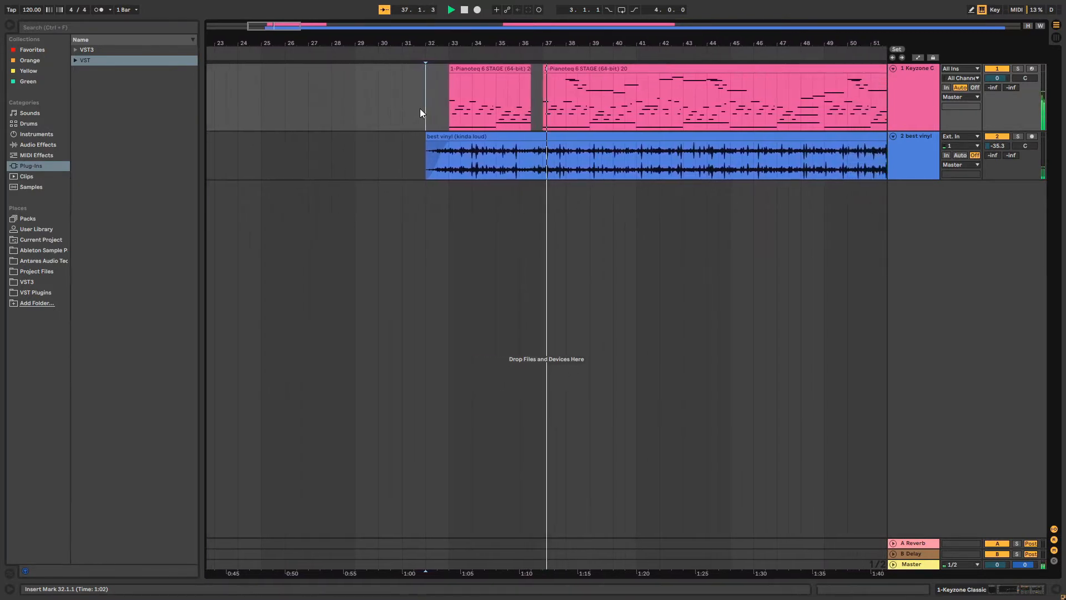
pyautogui.press('space')
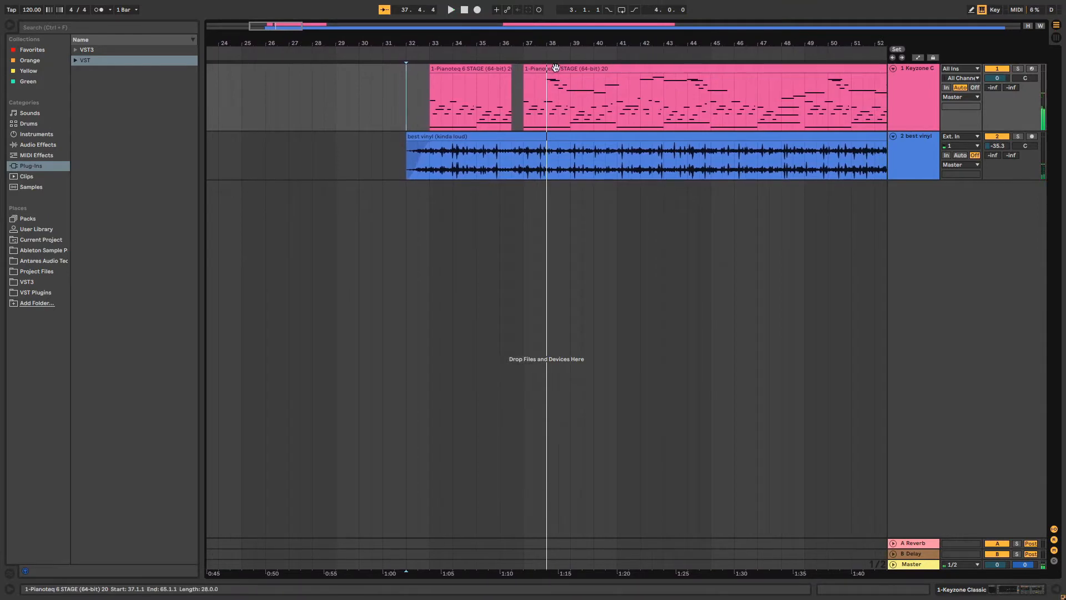
pyautogui.doubleClick(545, 69)
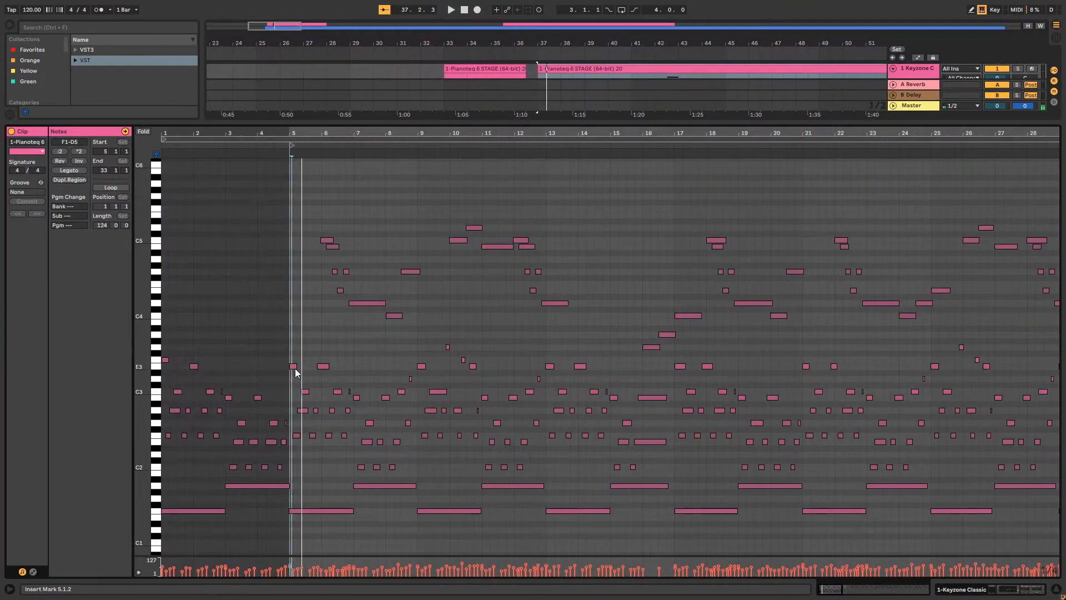
pyautogui.click(293, 367)
pyautogui.press('space')
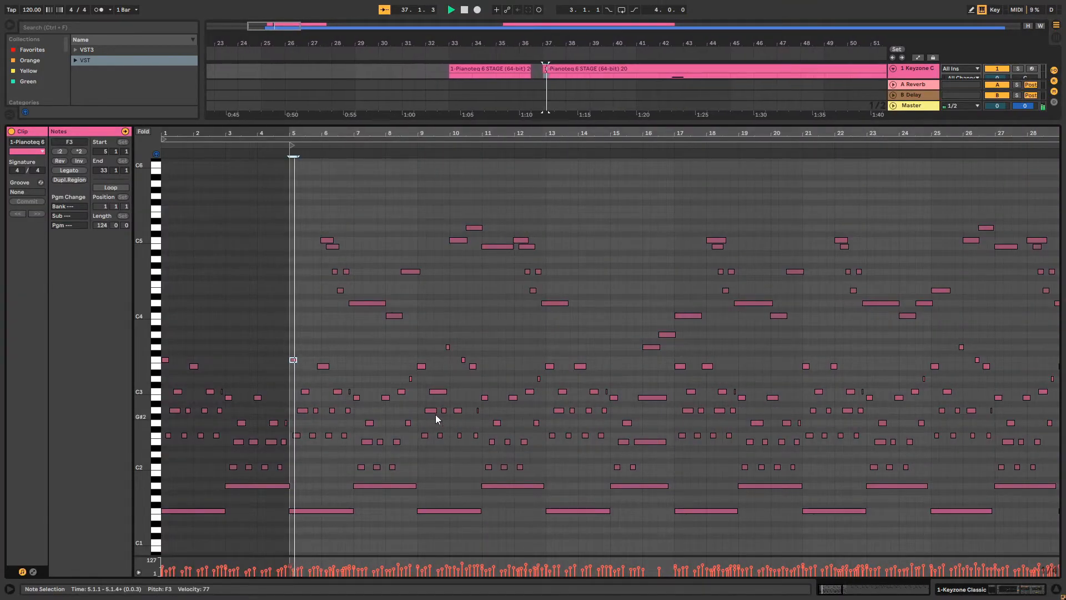
# Step: Return to the arrangement and play it from 35.3.1 to check the transition between the two piano clips
pyautogui.click(1056, 589)
pyautogui.press('space')
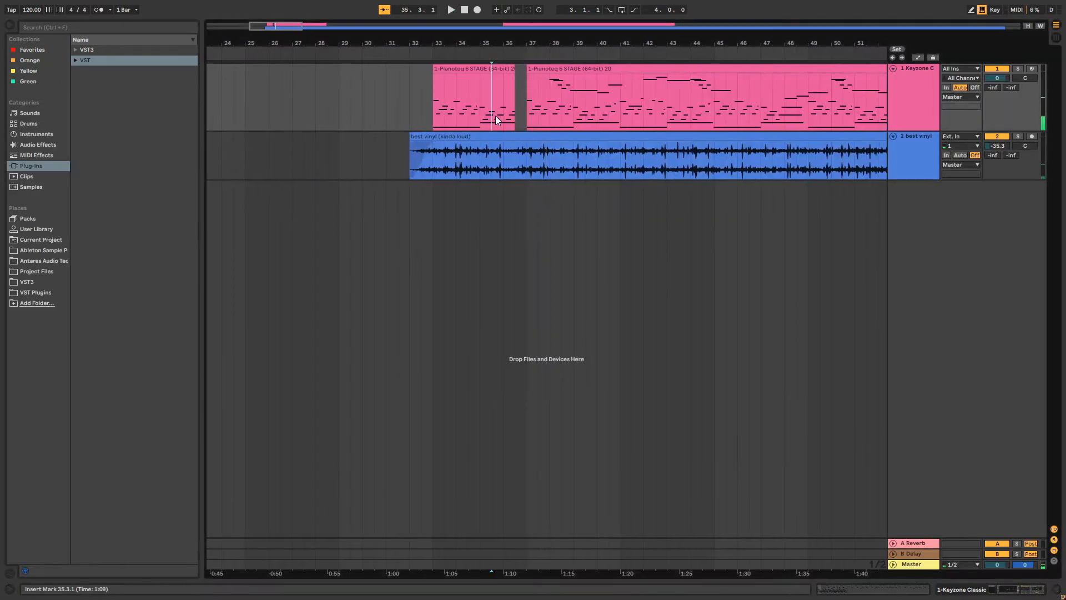
pyautogui.click(497, 115)
pyautogui.press('space')
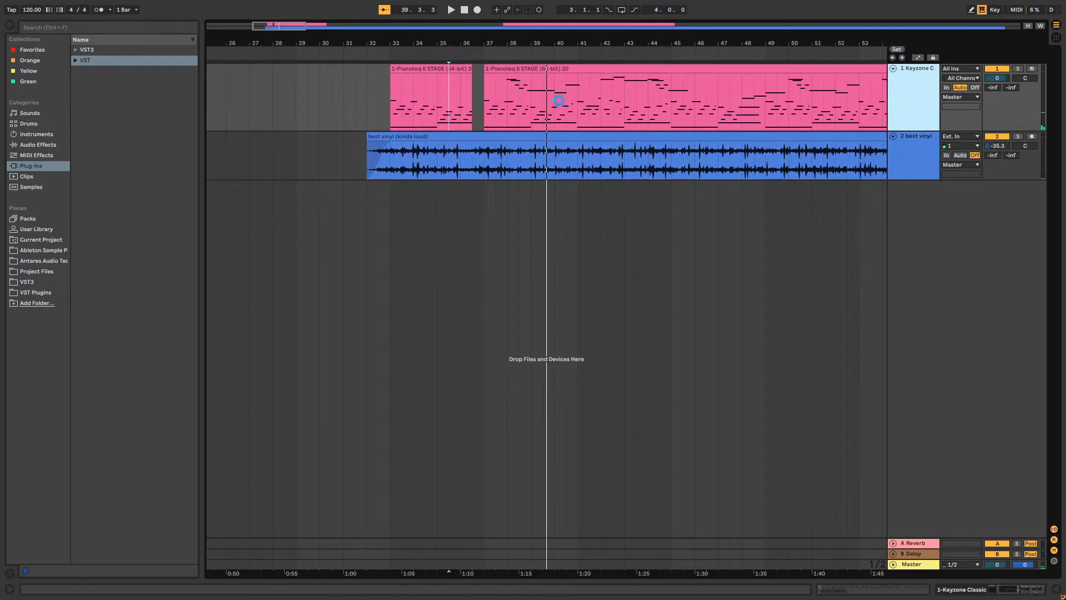
# Step: Duplicate the Keyzone Classic track, leaving only the bar 33 clip on the original and only the bar 37 clip on the copy
pyautogui.hotkey('ctrl', 'd')
pyautogui.click(523, 66)
pyautogui.press('Delete')
pyautogui.click(468, 135)
pyautogui.press('Delete')
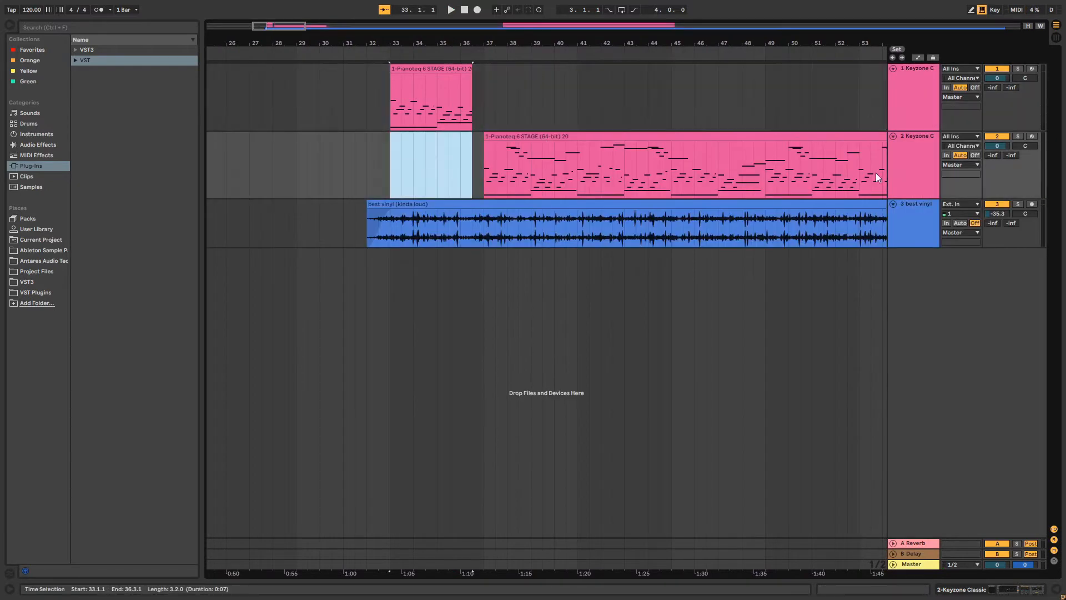
# Step: Set the low cut in the duplicated track's EQ Eight to 41.7 Hz with Q 0.66 and compare it with the original track's EQ
pyautogui.doubleClick(929, 178)
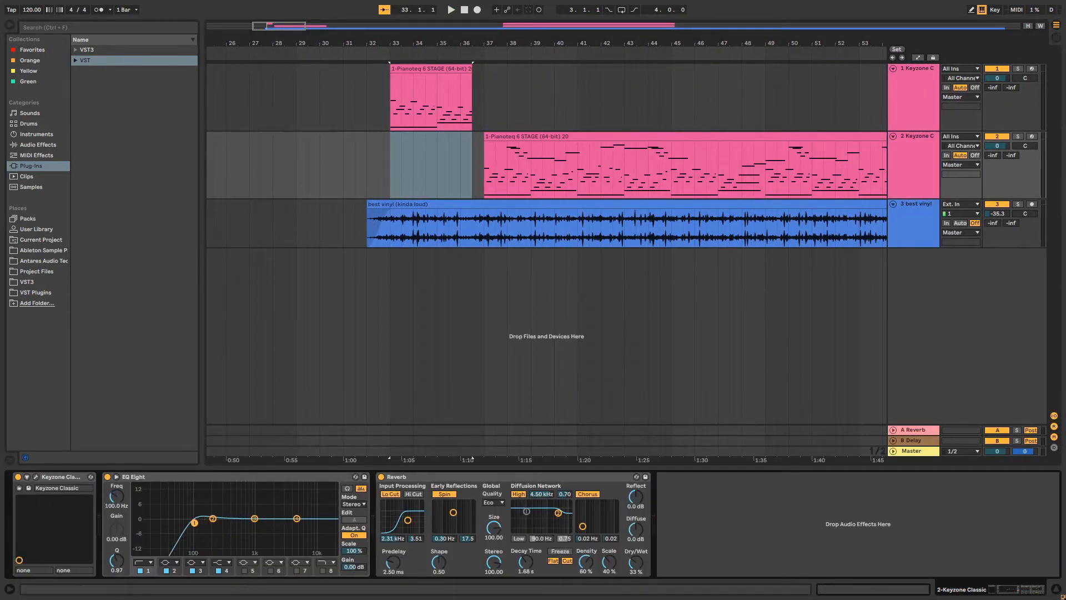
pyautogui.click(493, 100)
pyautogui.click(445, 69)
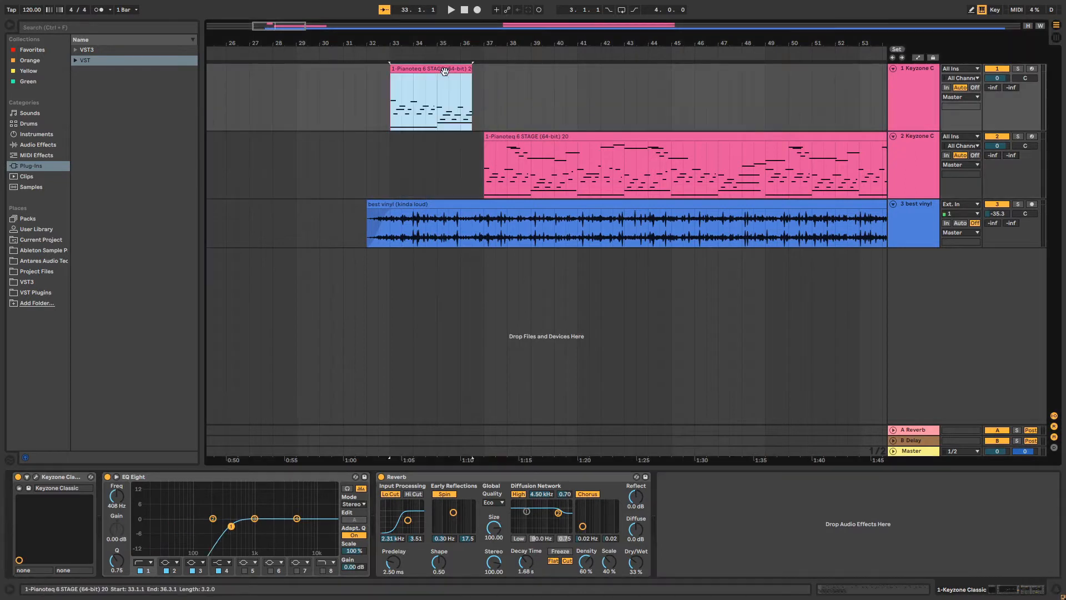
pyautogui.click(437, 106)
pyautogui.press('Down')
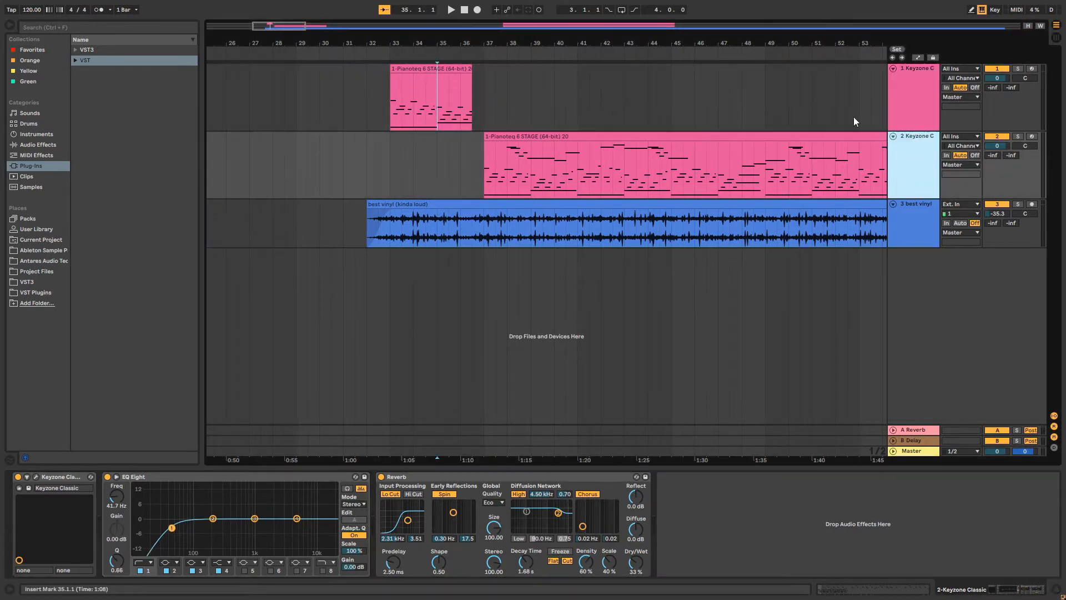
pyautogui.press('Up')
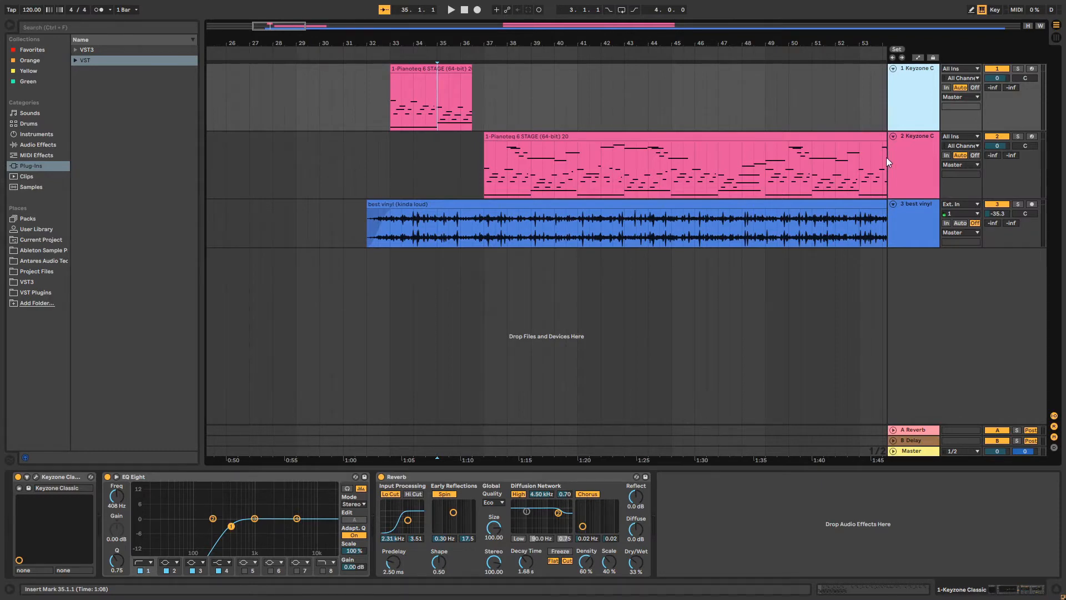
pyautogui.click(922, 152)
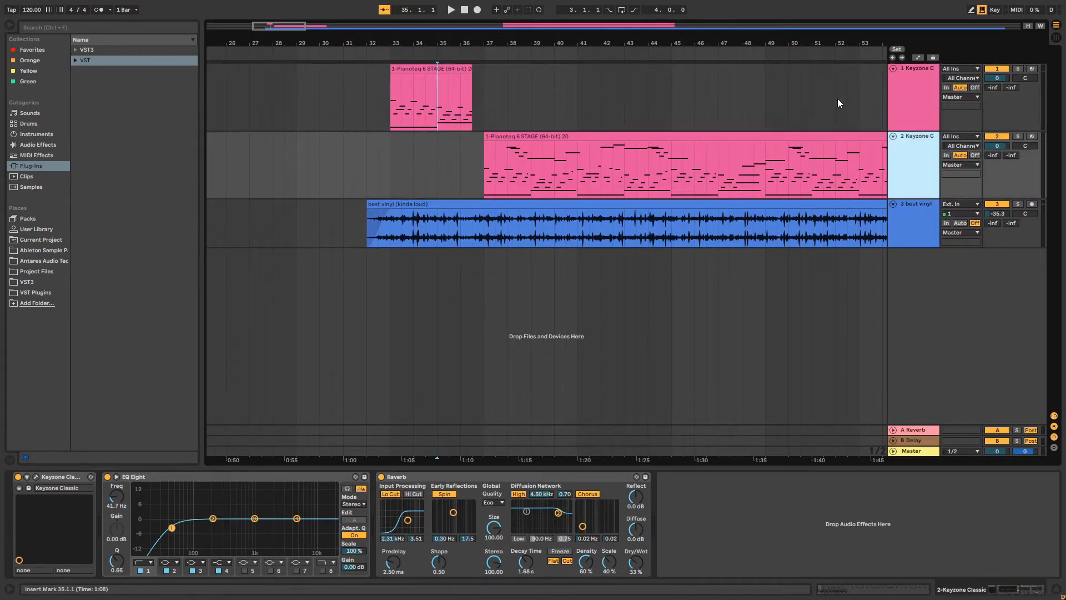
# Step: Play from 35.1.1 across the change from the first to the second Keyzone track to compare their sound
pyautogui.click(434, 114)
pyautogui.press('space')
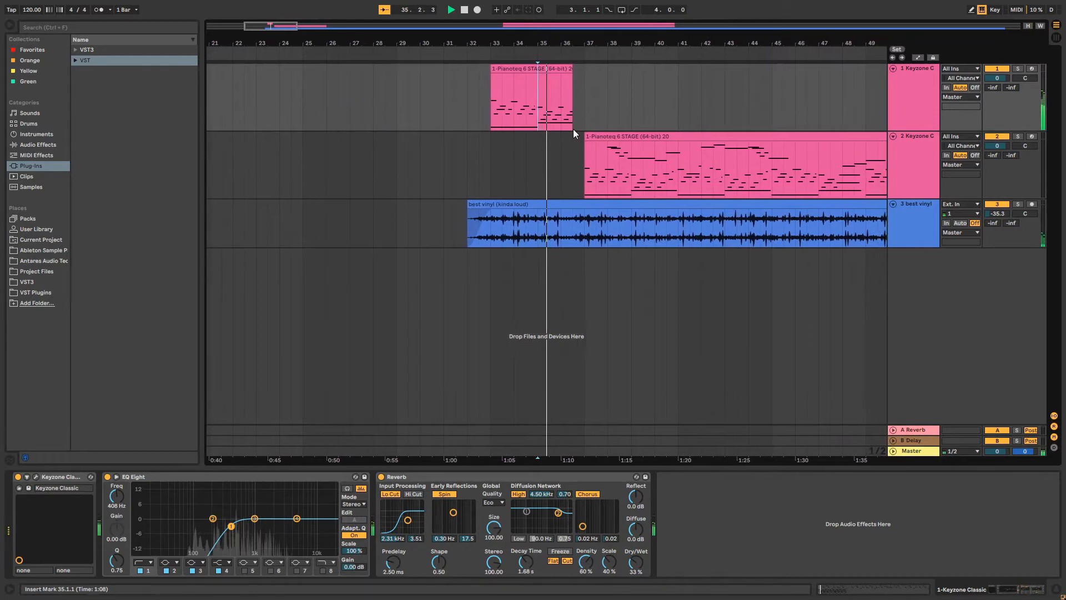
pyautogui.click(613, 147)
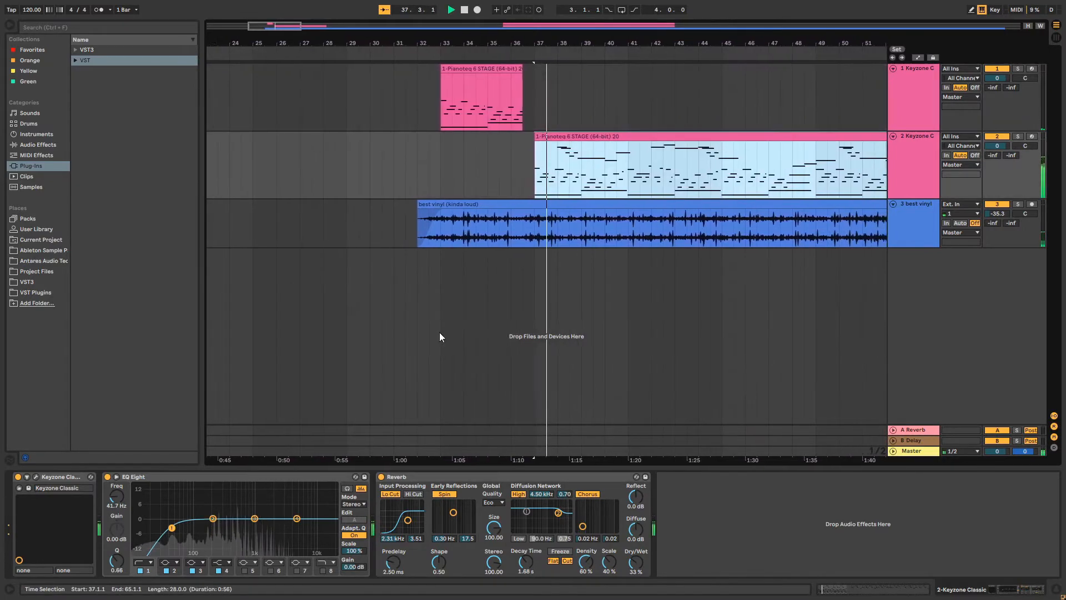
pyautogui.press('space')
pyautogui.press('space')
pyautogui.press('space')
# Step: Quantize the F1 bass note at bar 5 in the second Keyzone track's clip and replay the transition in the arrangement
pyautogui.doubleClick(578, 136)
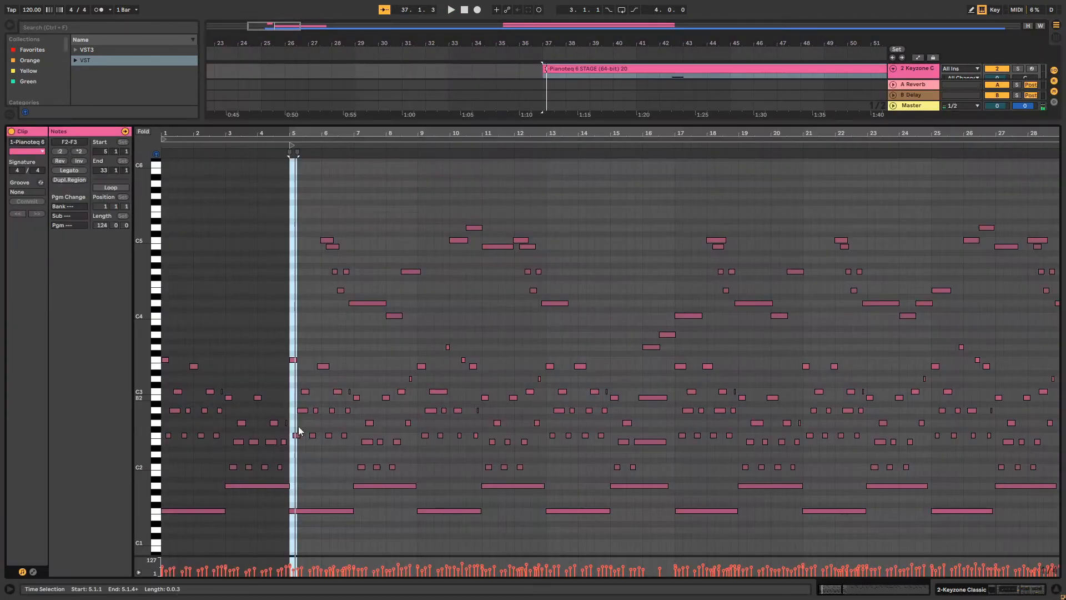
pyautogui.click(314, 511)
pyautogui.rightClick(316, 513)
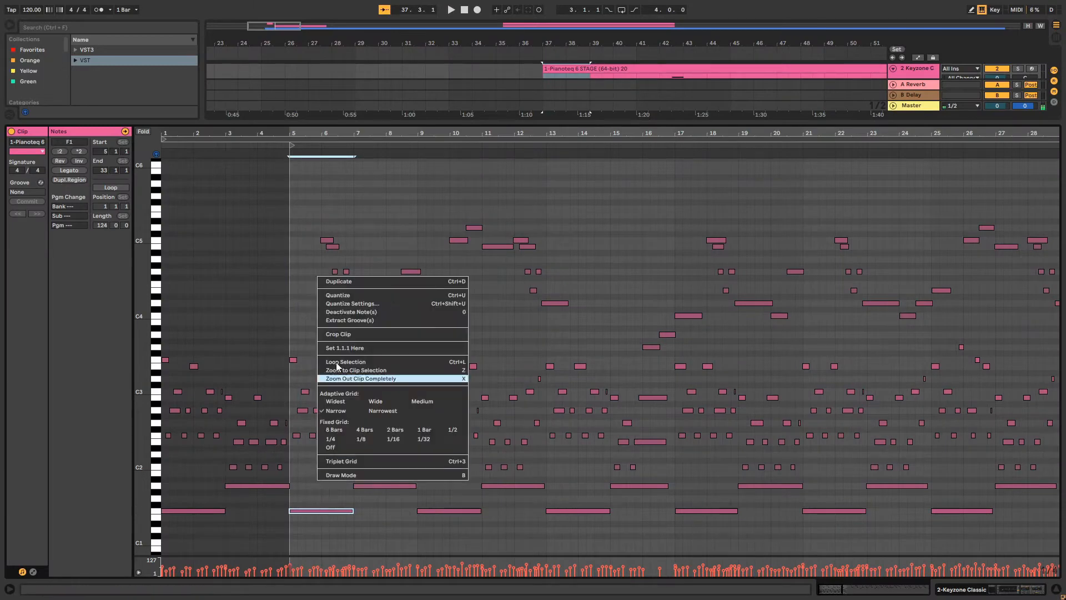
pyautogui.click(352, 296)
pyautogui.click(1056, 589)
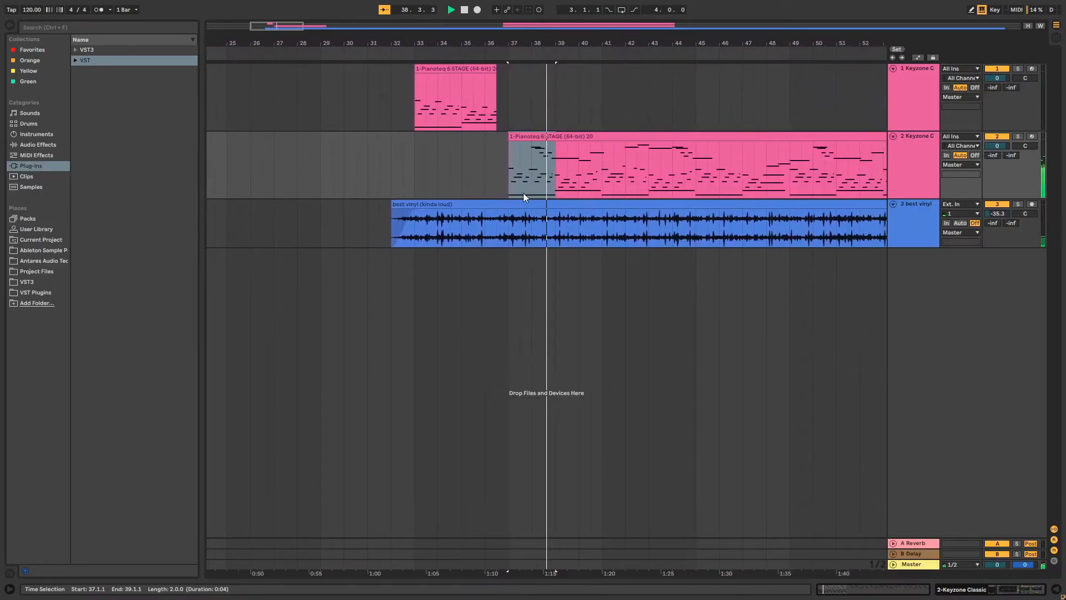
pyautogui.click(475, 195)
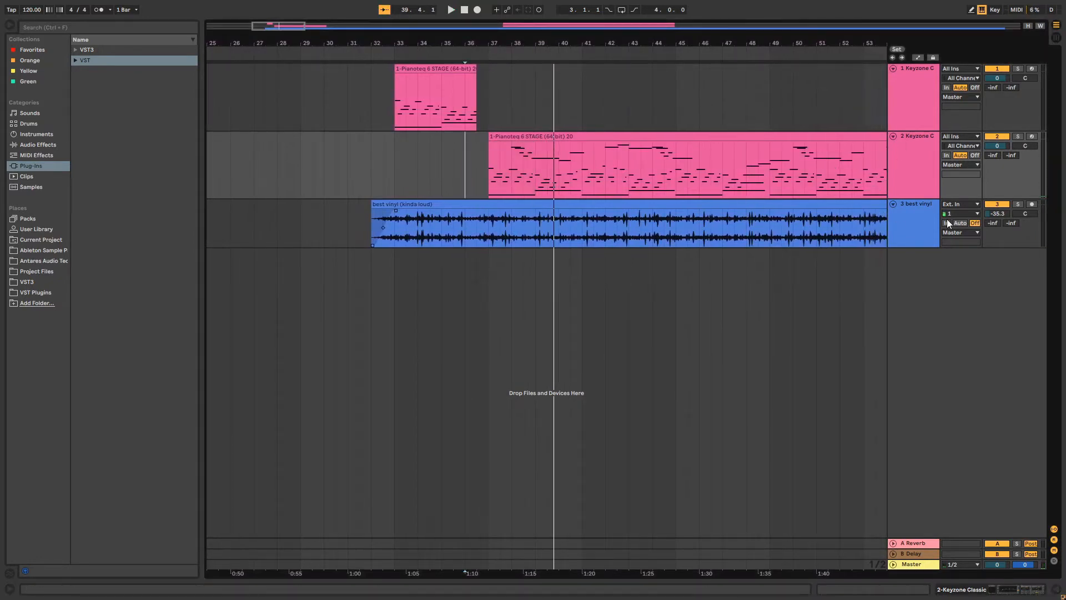
# Step: Search the sample library for "snare" and audition watth_snare_04, Trapaholic Snare and TRAP Snare10 samples
pyautogui.click(55, 27)
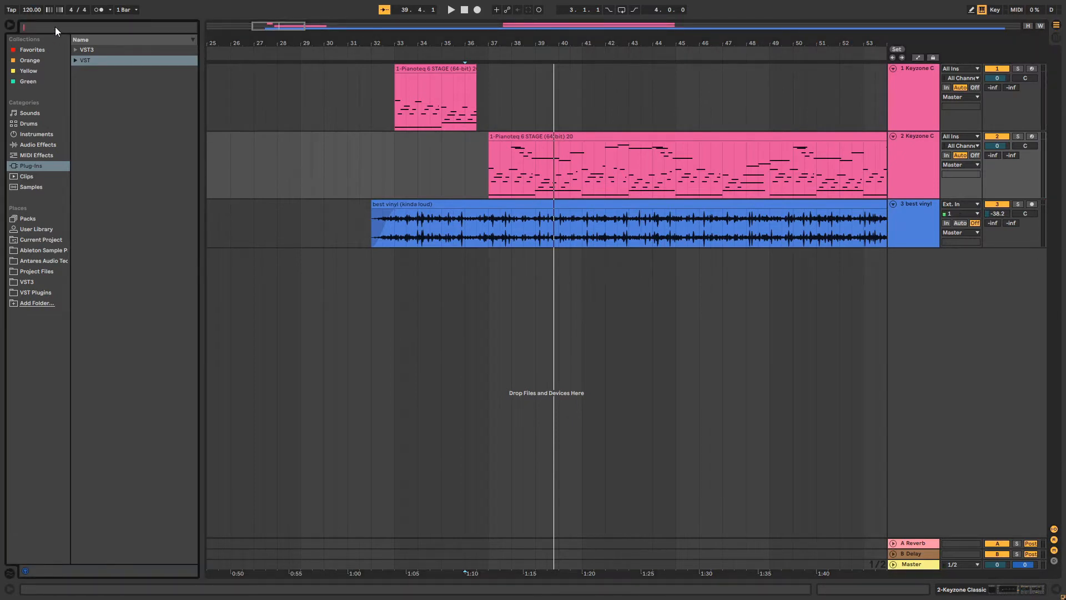
pyautogui.write('b')
pyautogui.press('BackSpace')
pyautogui.write('snare')
pyautogui.click(104, 100)
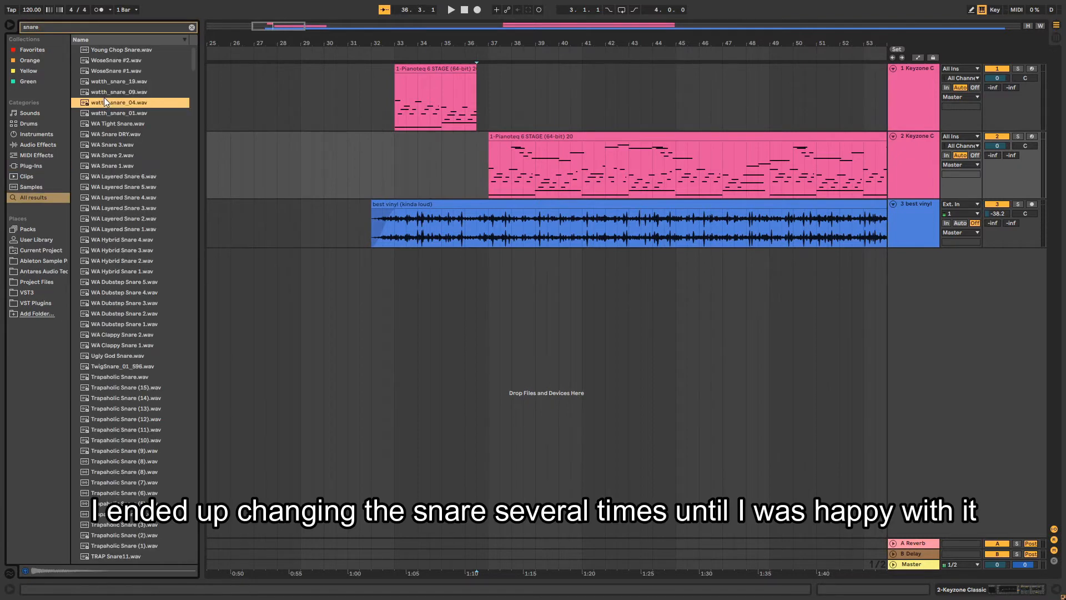
pyautogui.click(126, 387)
pyautogui.scroll(-2, 128, 383)
pyautogui.click(129, 385)
pyautogui.scroll(-2, 130, 372)
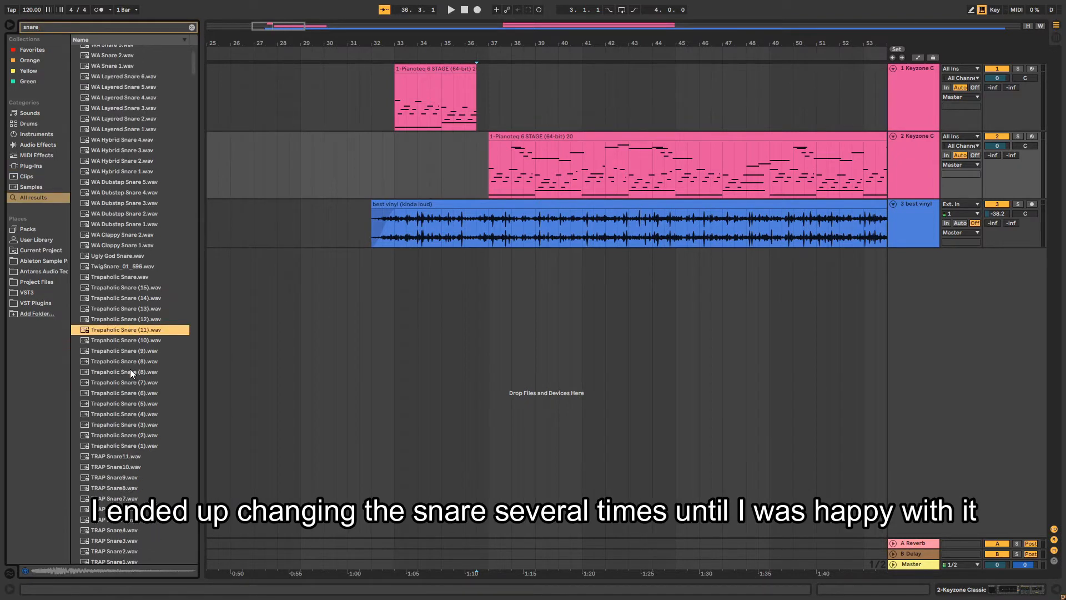
pyautogui.click(120, 467)
# Step: Refine the sample search to "snare lofi" and audition the Cymatics Lofi Snare samples from number 10 down to number 6
pyautogui.click(72, 25)
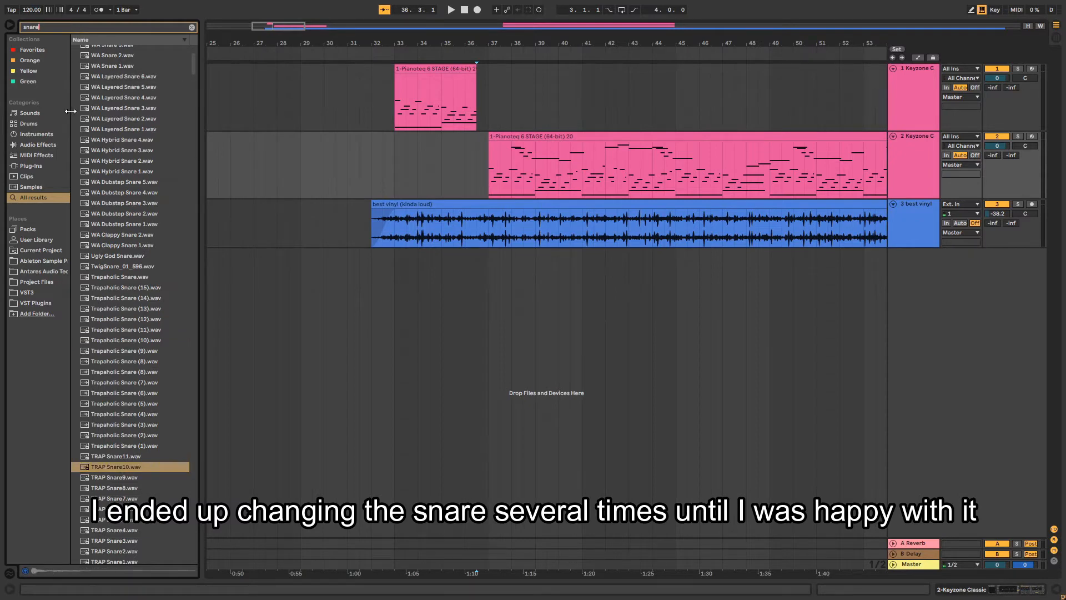
pyautogui.write('lofi')
pyautogui.click(95, 241)
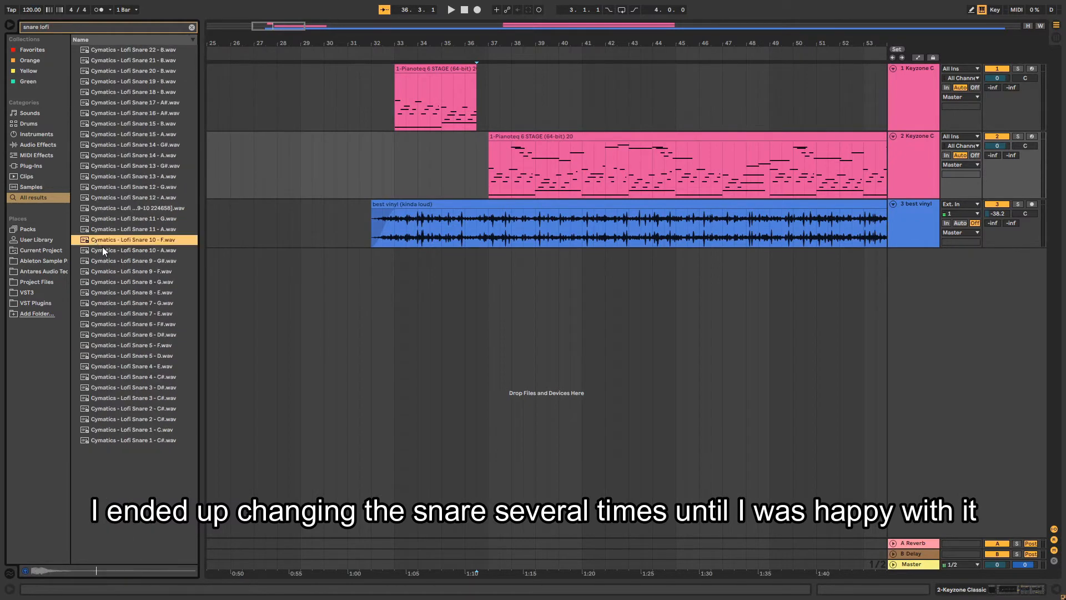
pyautogui.click(106, 250)
pyautogui.click(109, 261)
pyautogui.click(111, 272)
pyautogui.click(112, 282)
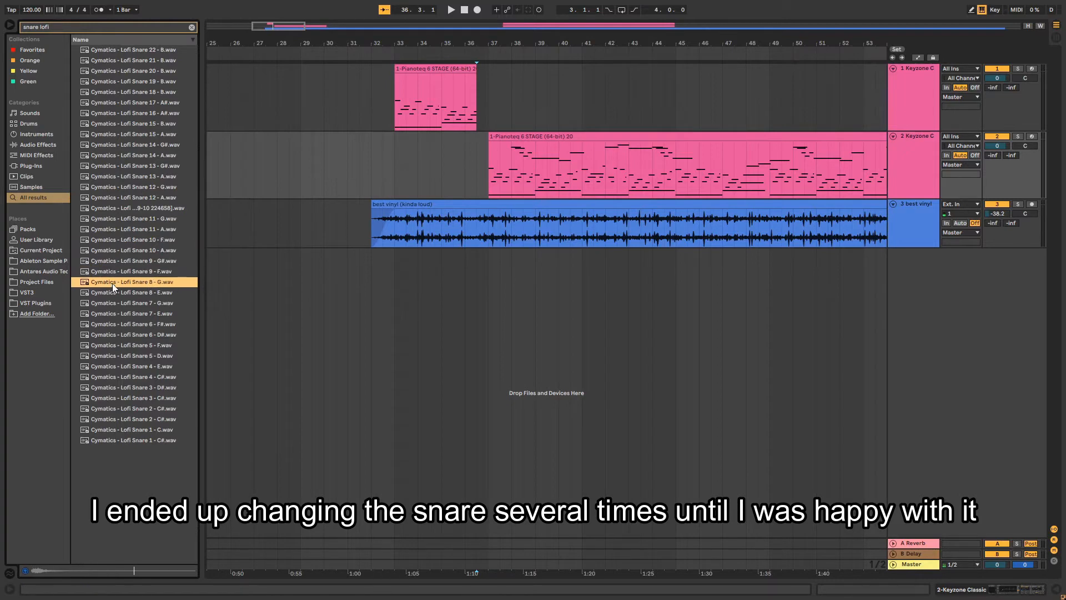
pyautogui.click(121, 295)
pyautogui.click(121, 314)
pyautogui.click(121, 324)
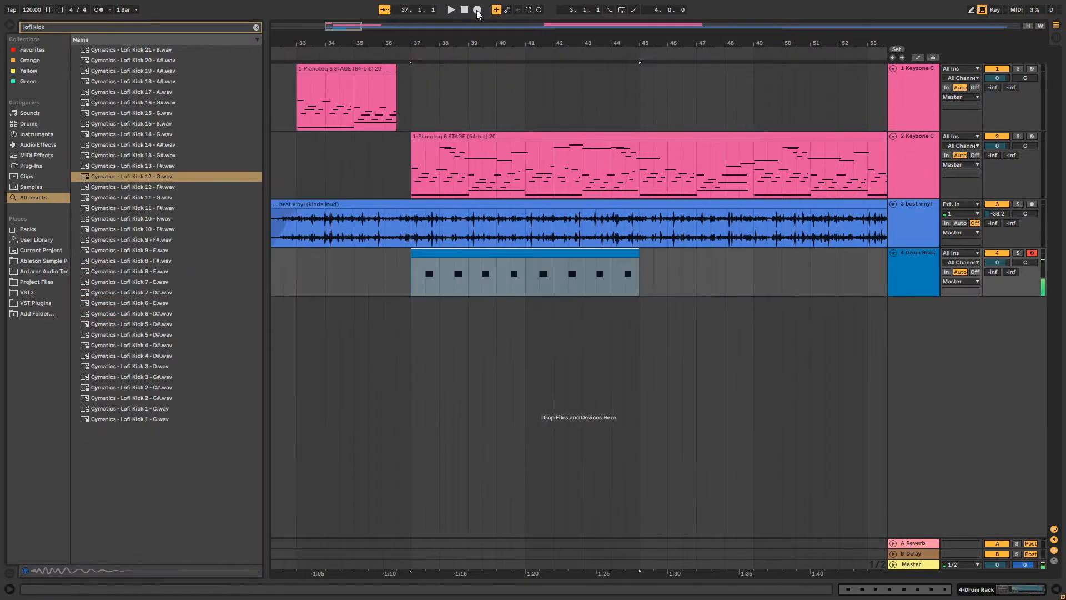
# Step: Overdub a Lofi Kick 12 pattern onto the Drum Rack clip from bar 37 and trim the clip's end to bar 45
pyautogui.click(477, 10)
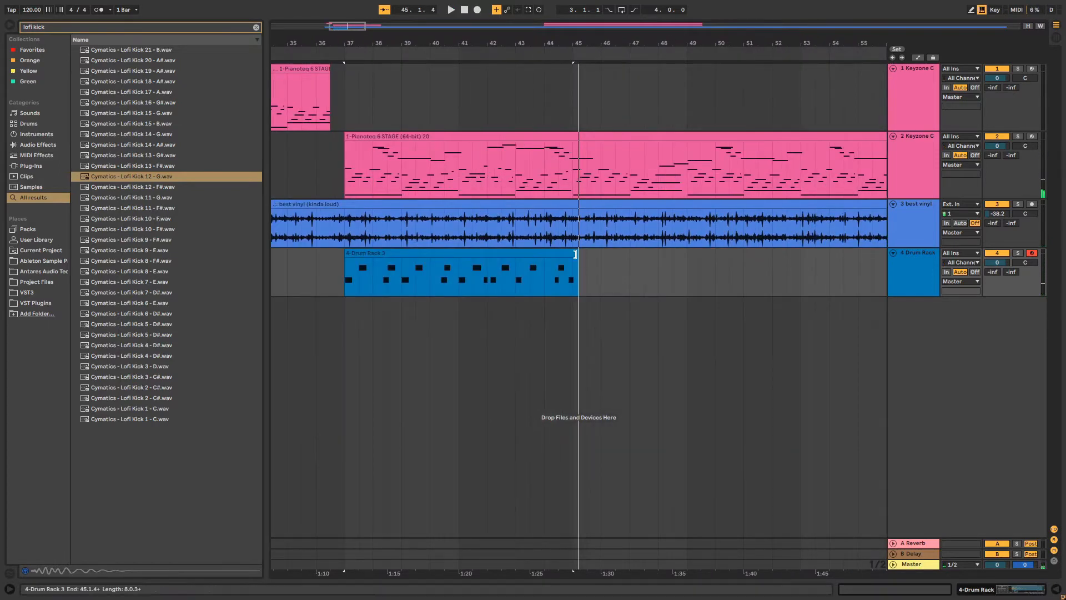
pyautogui.click(576, 254)
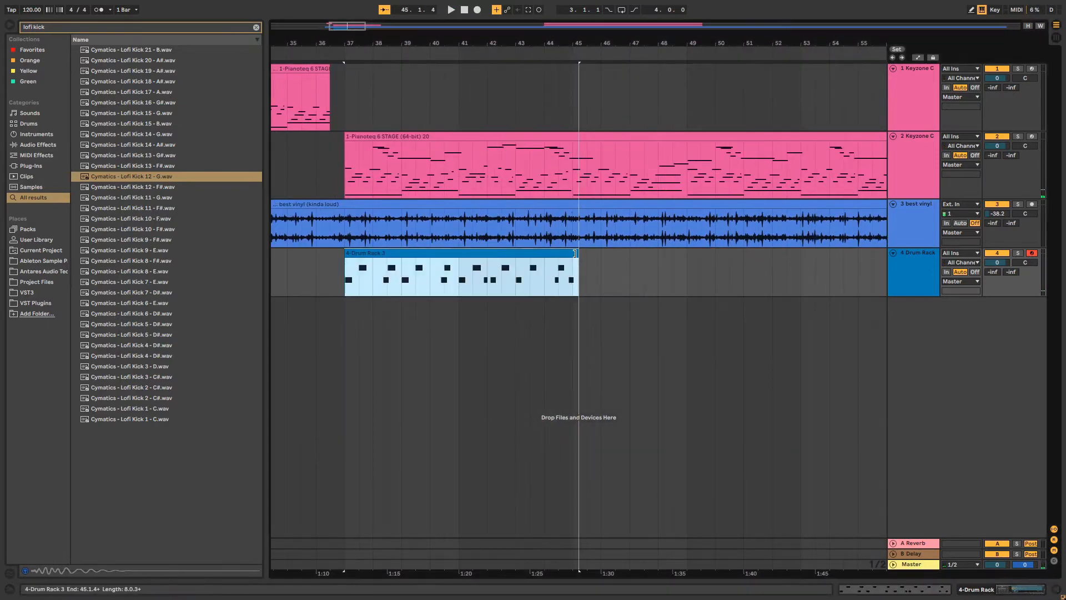
pyautogui.click(397, 252)
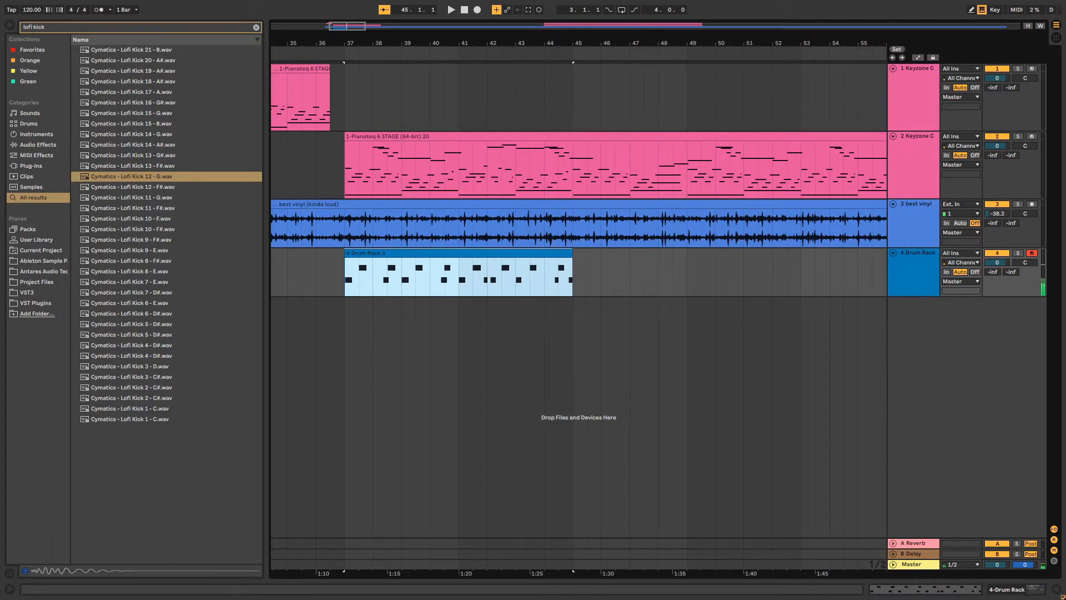
# Step: Search the sample library for "hi hat" and audition the Lo-Fi Single Hi-Hat and Open Hi Hat samples
pyautogui.click(169, 165)
pyautogui.click(112, 25)
pyautogui.write('hi hat')
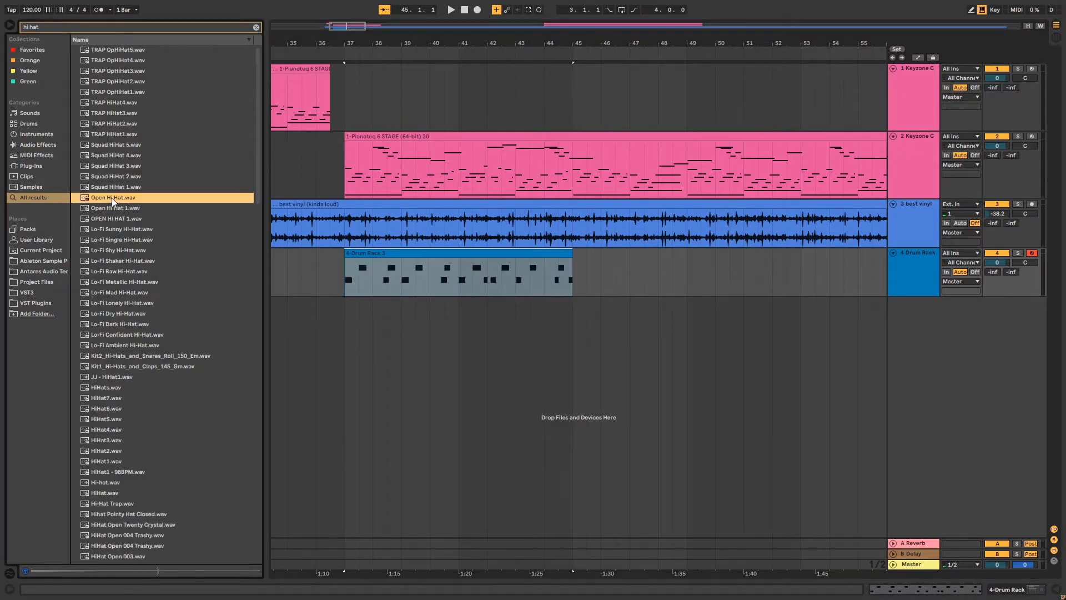
pyautogui.click(122, 239)
pyautogui.click(114, 198)
# Step: Show the Drum Rack's pads and load Lo-Fi Shy Hi-Hat.wav onto a pad beside the existing drum samples
pyautogui.doubleClick(918, 283)
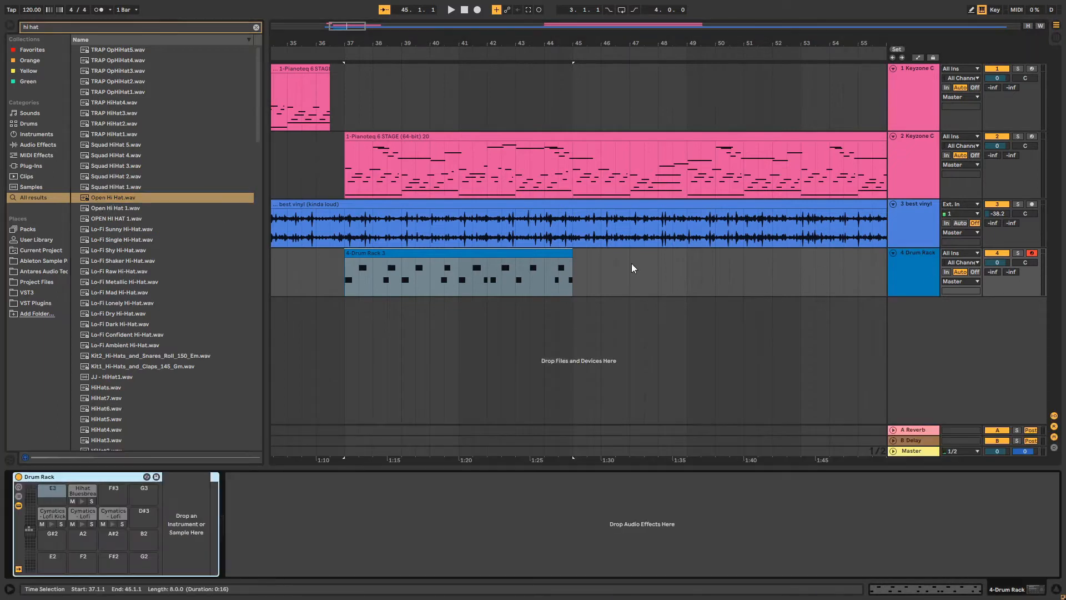
pyautogui.click(145, 241)
pyautogui.click(124, 250)
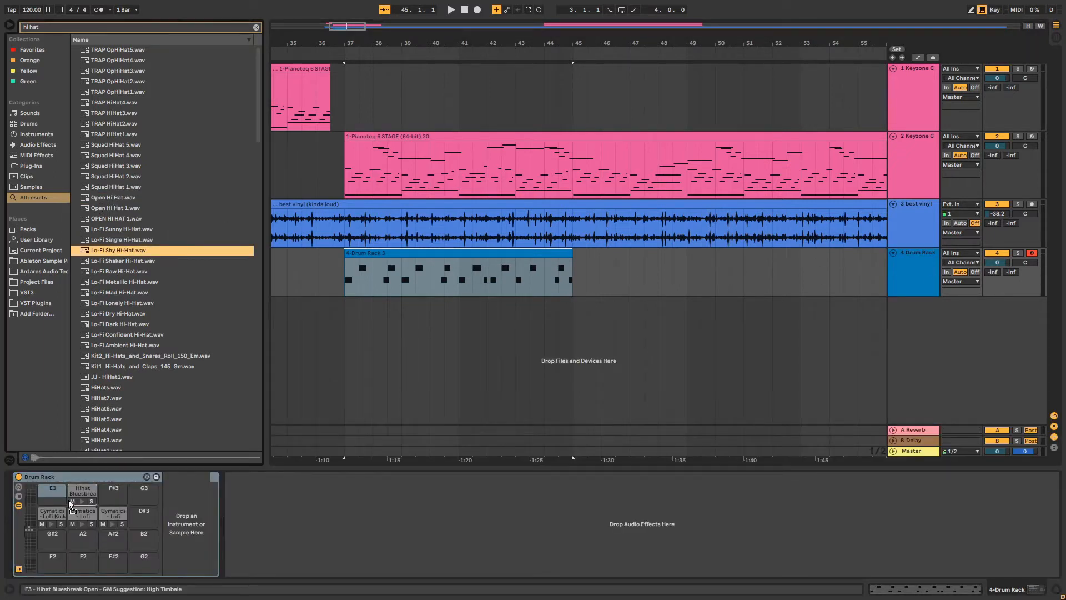
pyautogui.moveTo(63, 495); pyautogui.dragTo(52, 490)
pyautogui.press('s')
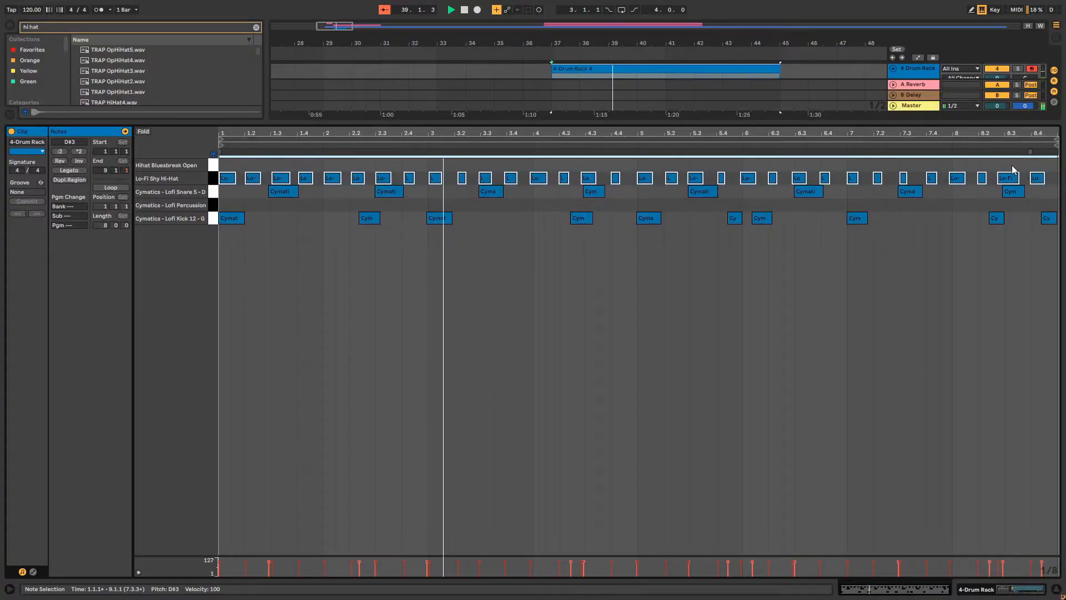
# Step: Quantize the starts and ends of the selected Lo-Fi Shy Hi-Hat notes in the drum clip with an amount of 71%
pyautogui.rightClick(860, 166)
pyautogui.click(924, 196)
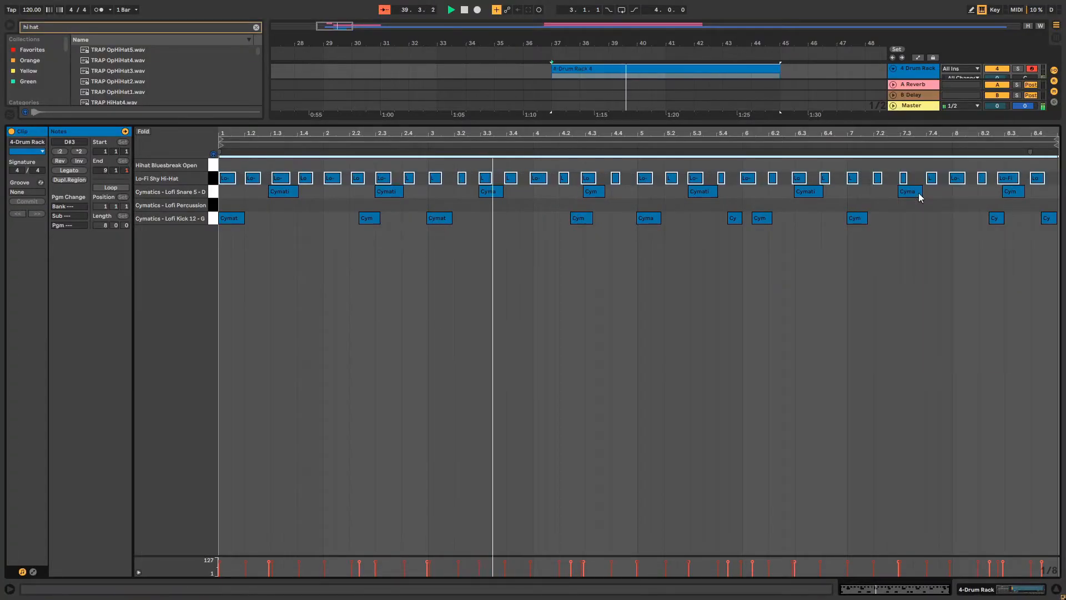
pyautogui.moveTo(573, 293); pyautogui.dragTo(570, 292)
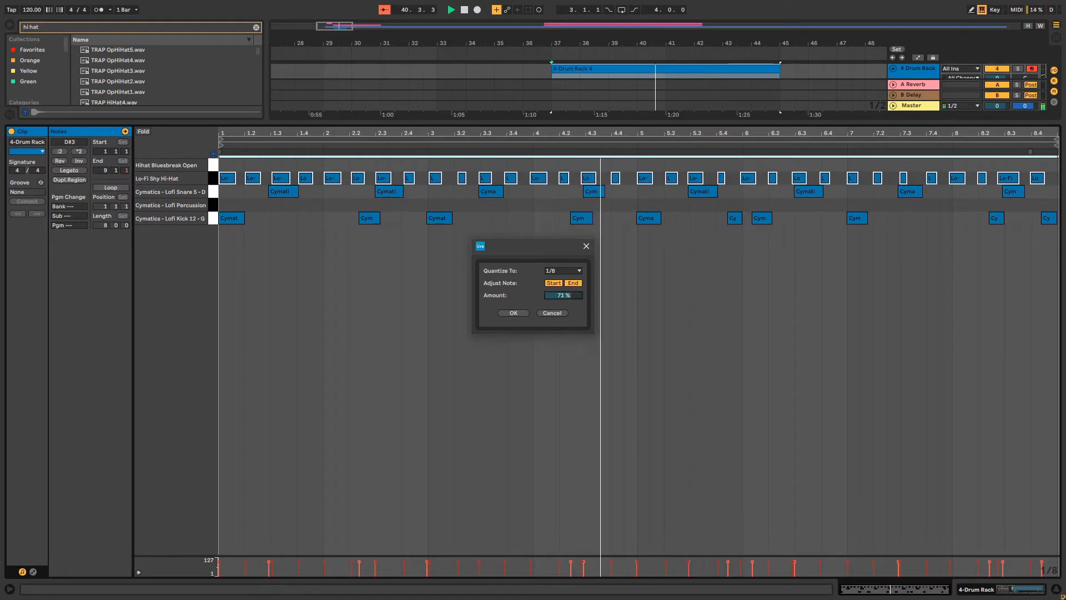
pyautogui.click(557, 271)
pyautogui.click(558, 288)
pyautogui.click(522, 311)
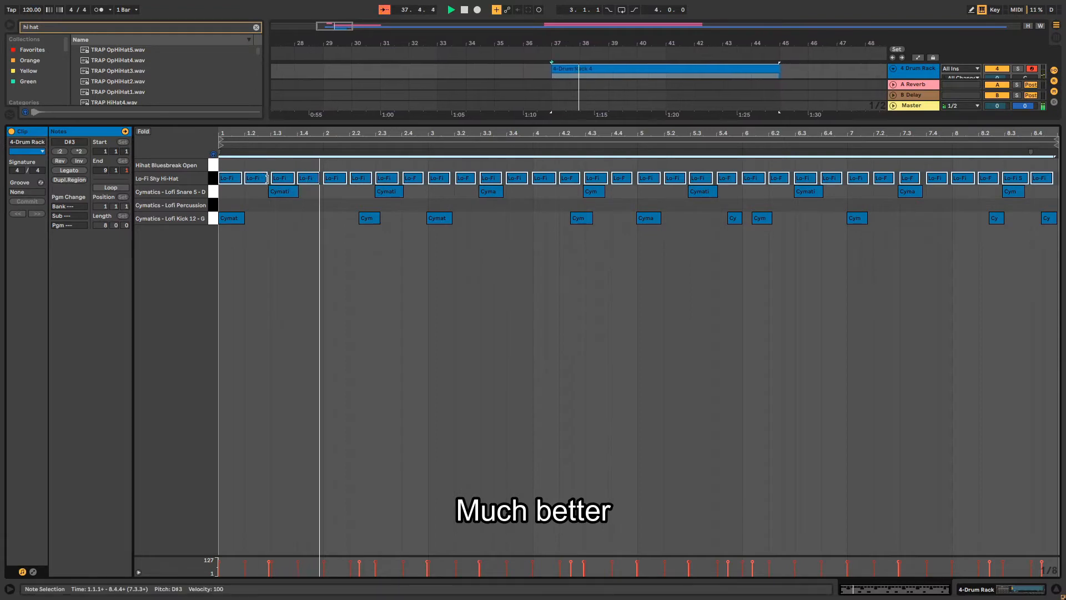
# Step: Shorten all the Lo-Fi Shy Hi-Hat notes in the drum clip together and close the note editor
pyautogui.moveTo(266, 179); pyautogui.dragTo(254, 179)
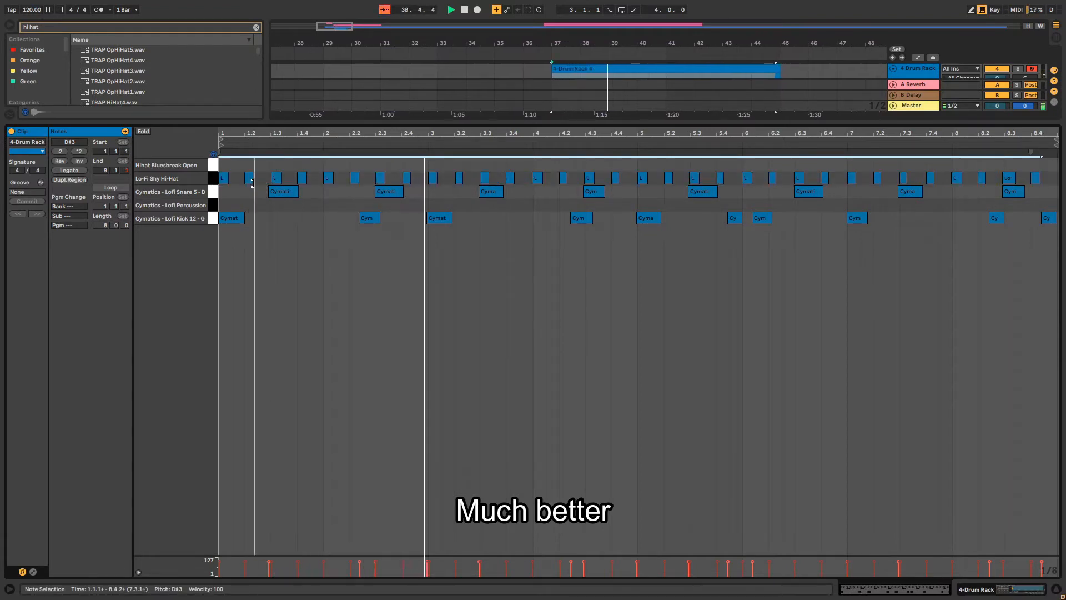
pyautogui.click(471, 233)
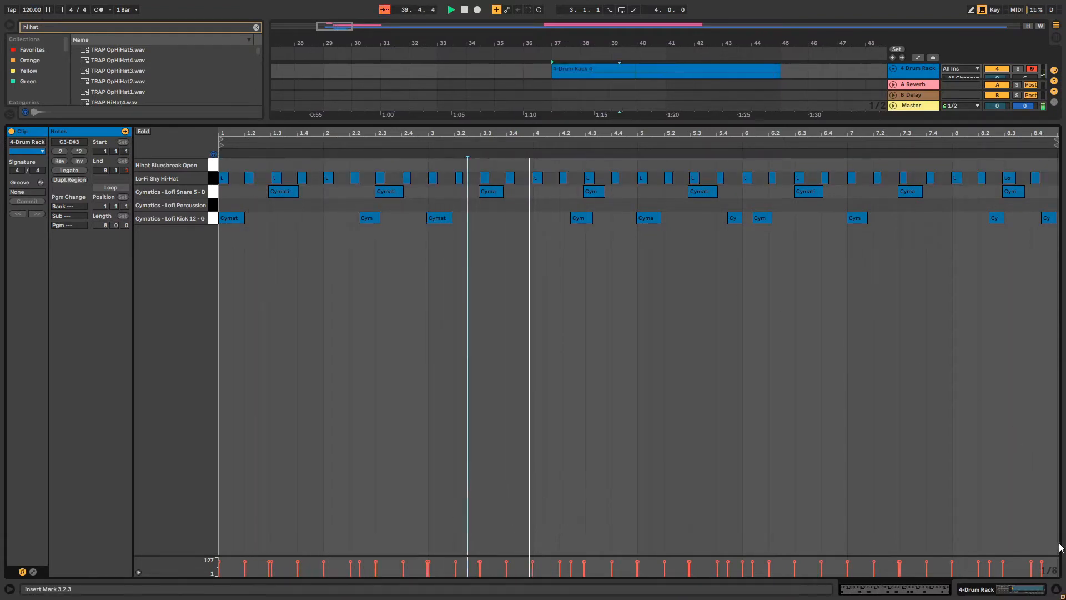
pyautogui.click(1053, 588)
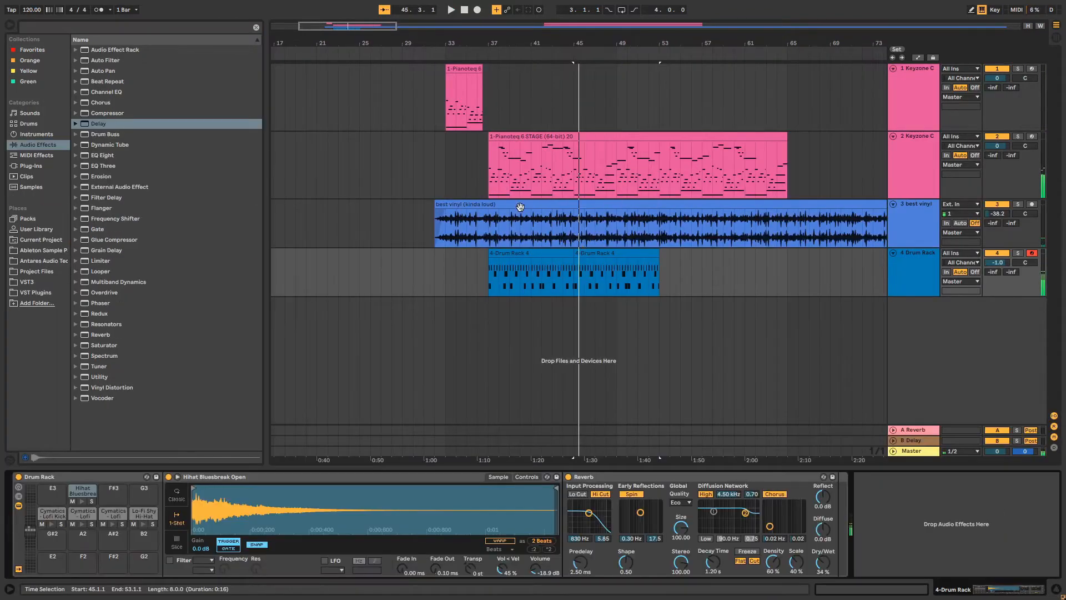
# Step: Overdub Hihat Bluesbreak Open and Lofi Percussion 6 hits onto the second Drum Rack clip and trim its end to bar 53
pyautogui.click(589, 250)
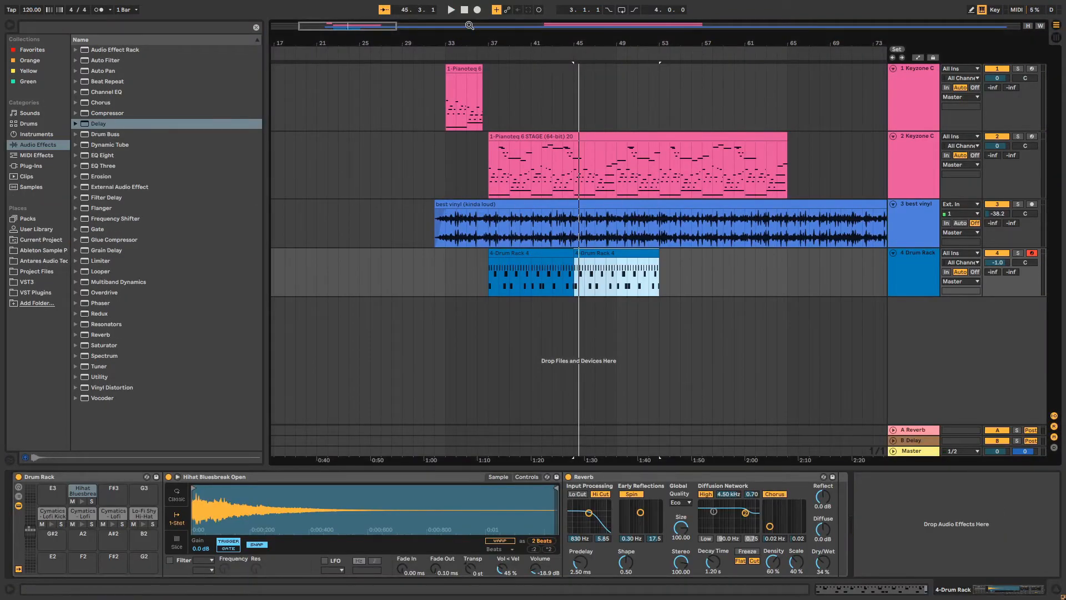
pyautogui.press('w')
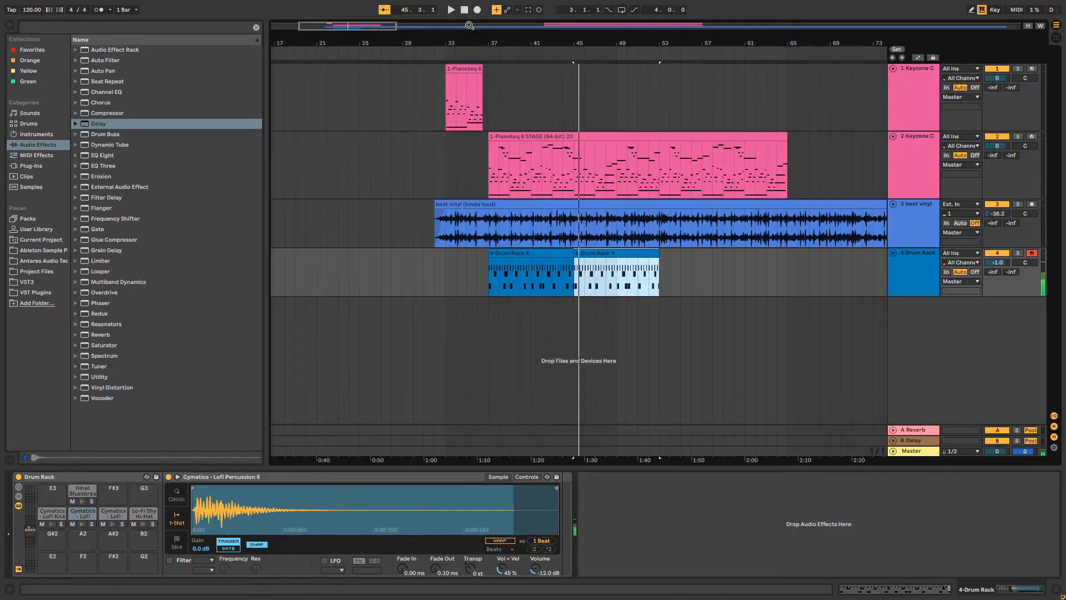
pyautogui.press('f')
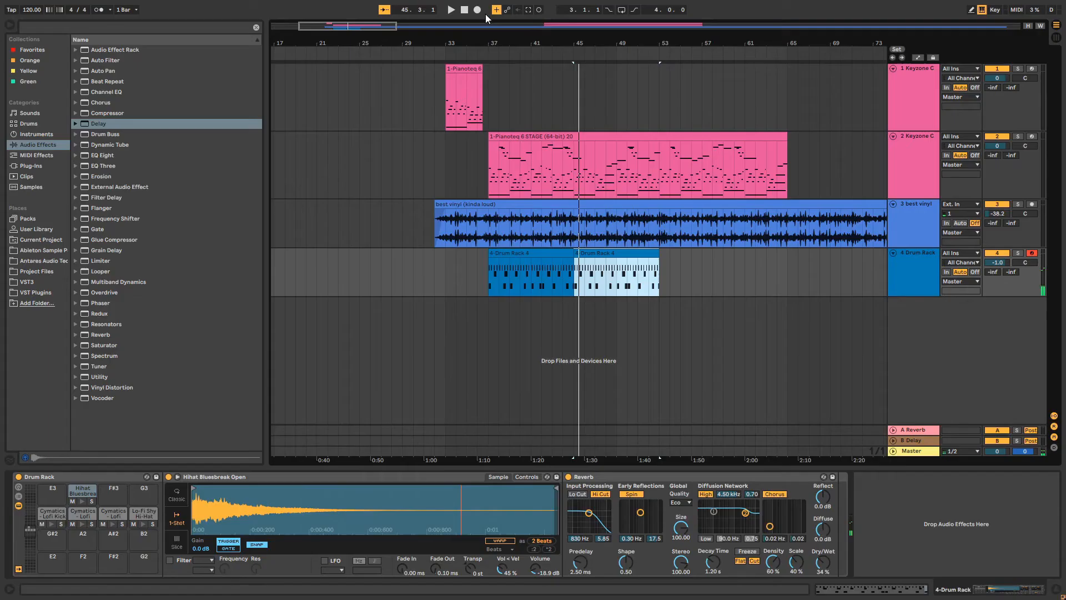
pyautogui.click(478, 10)
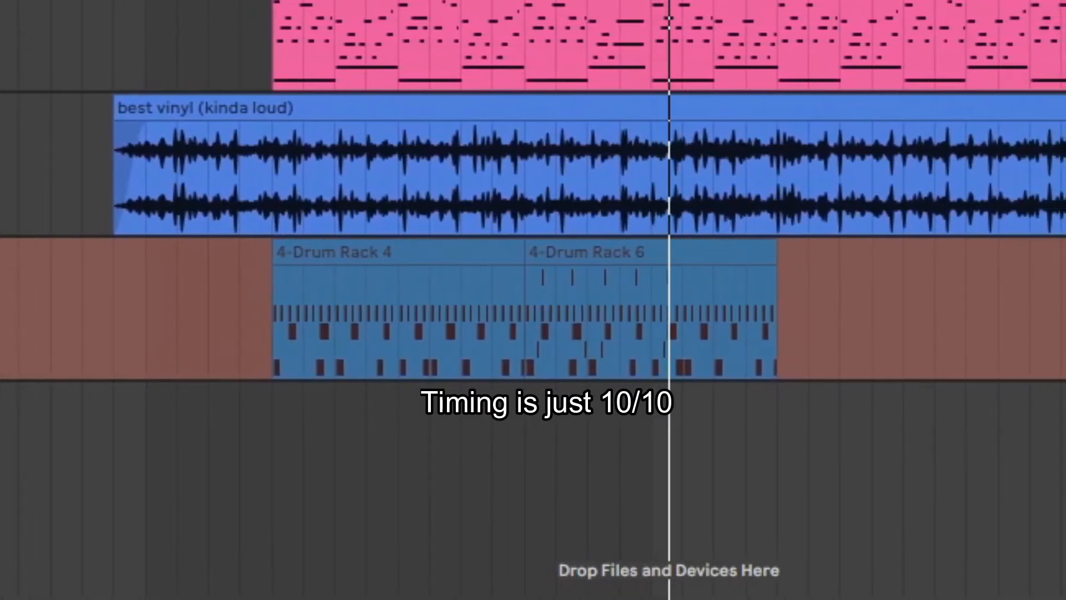
pyautogui.moveTo(590, 254); pyautogui.dragTo(579, 256)
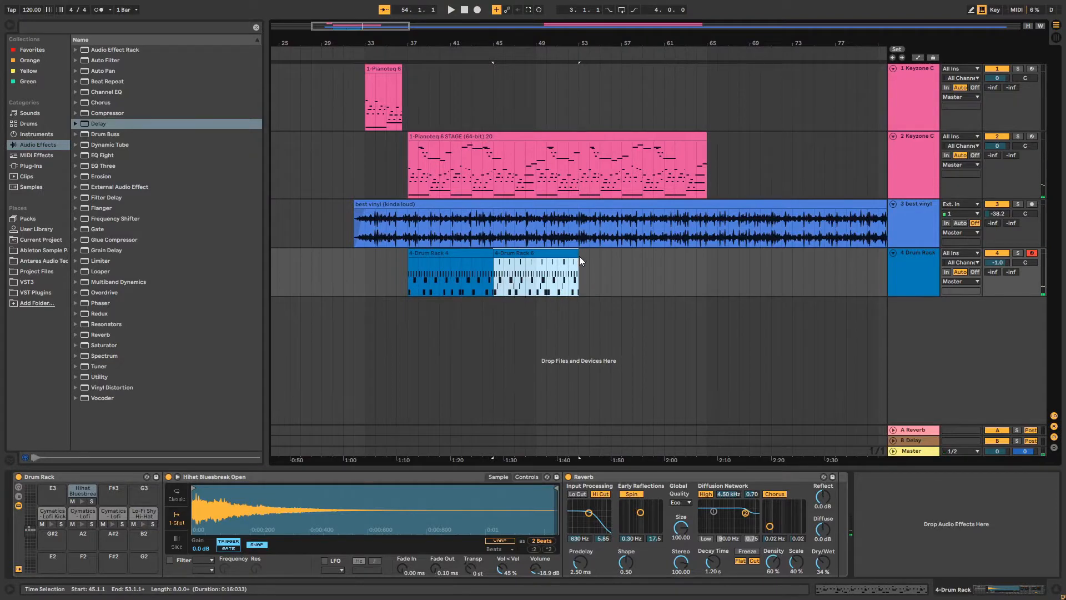
# Step: Quantize all the Hihat Bluesbreak Open notes in the second Drum Rack clip
pyautogui.doubleClick(564, 259)
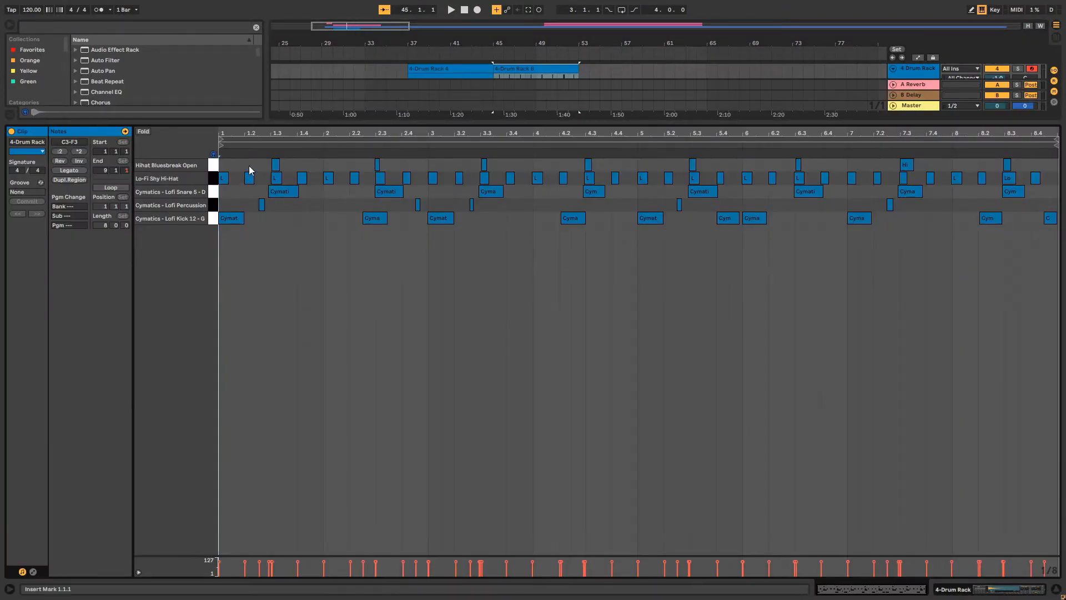
pyautogui.moveTo(245, 165); pyautogui.dragTo(977, 164)
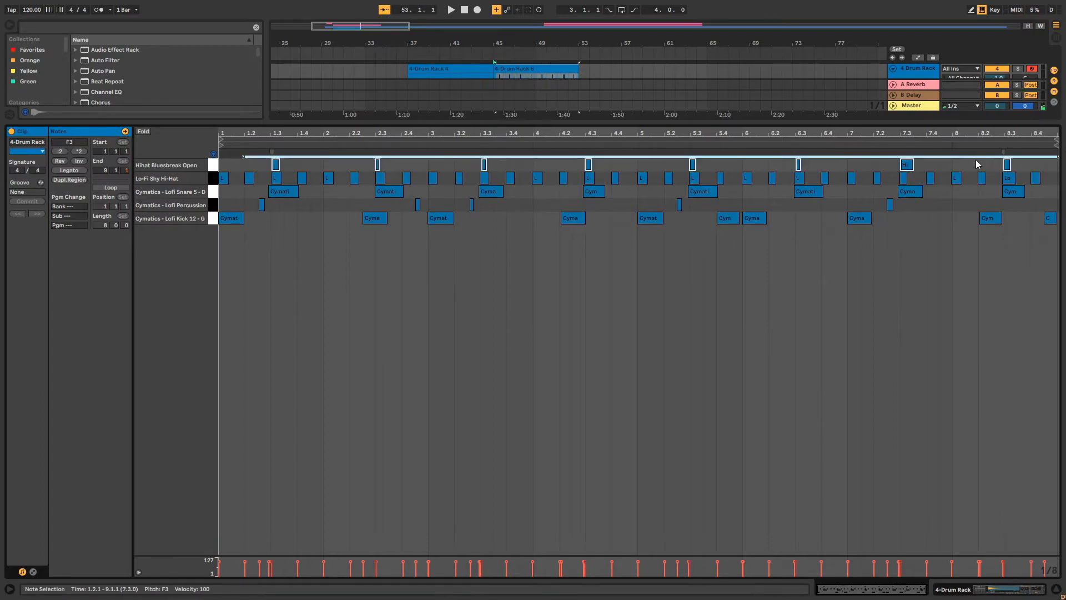
pyautogui.rightClick(825, 161)
pyautogui.click(907, 178)
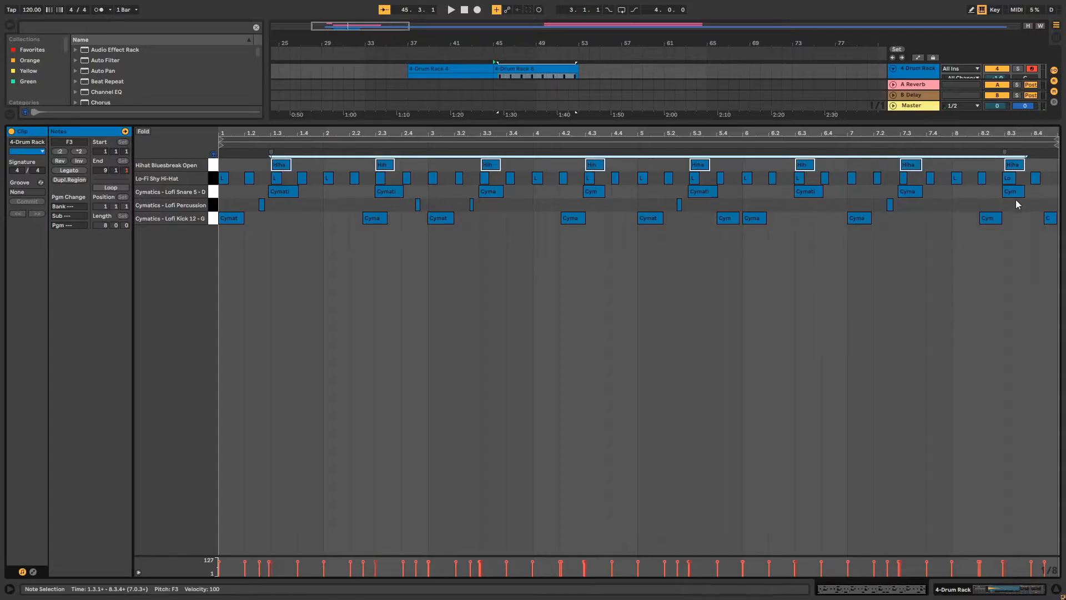
# Step: Quantize all the Cymatics Lofi Percussion notes in the second Drum Rack clip
pyautogui.moveTo(915, 205); pyautogui.dragTo(262, 205)
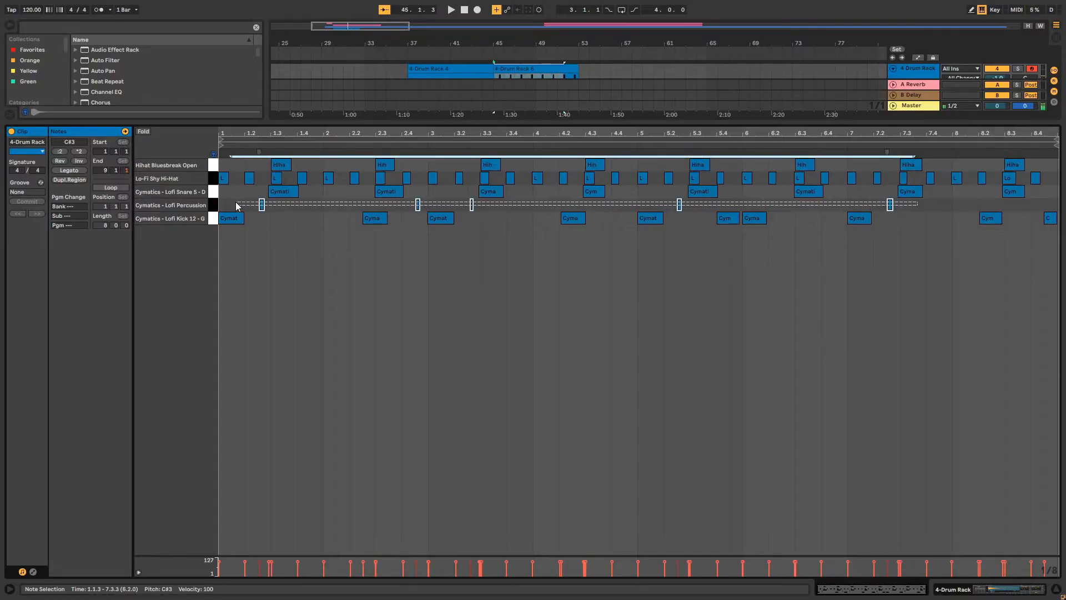
pyautogui.rightClick(260, 204)
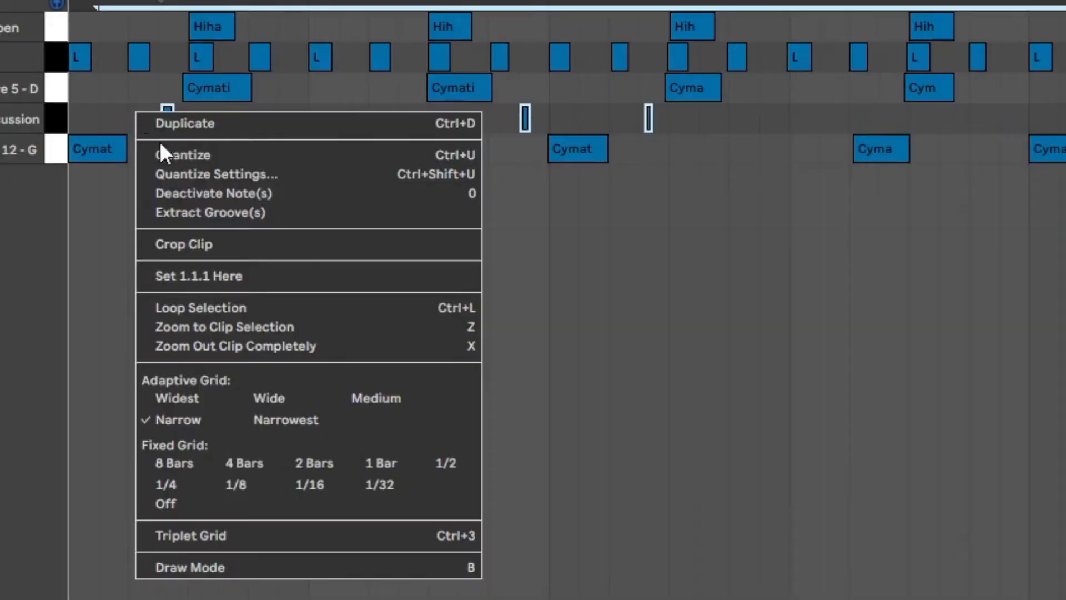
pyautogui.click(166, 157)
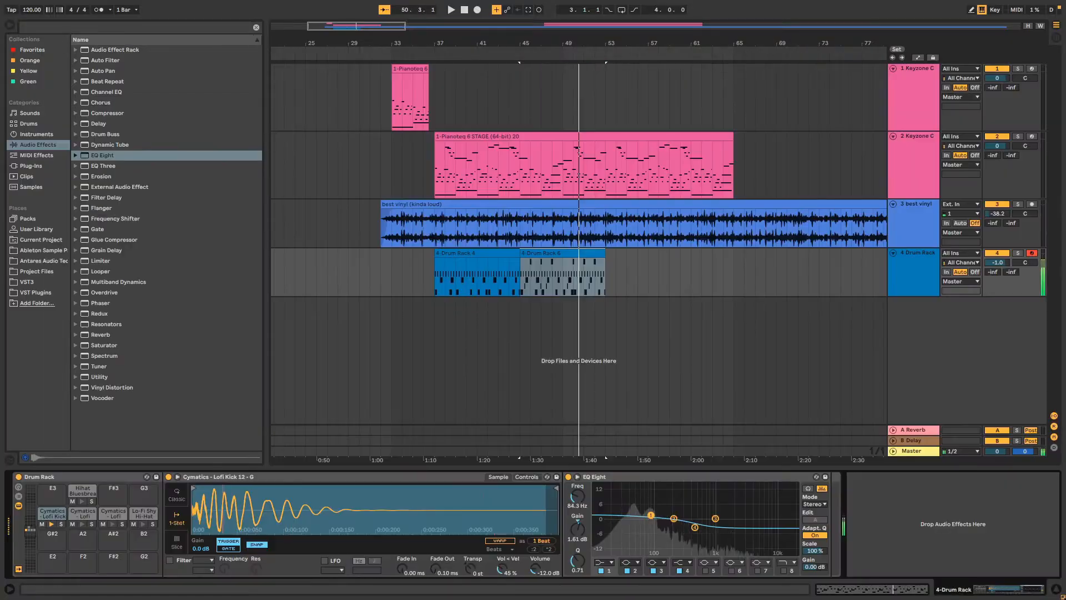
# Step: Adjust the frequency and gain of the low bands in the EQ Eight on the Drum Rack's Lofi Kick 12 pad
pyautogui.moveTo(666, 515); pyautogui.dragTo(679, 488)
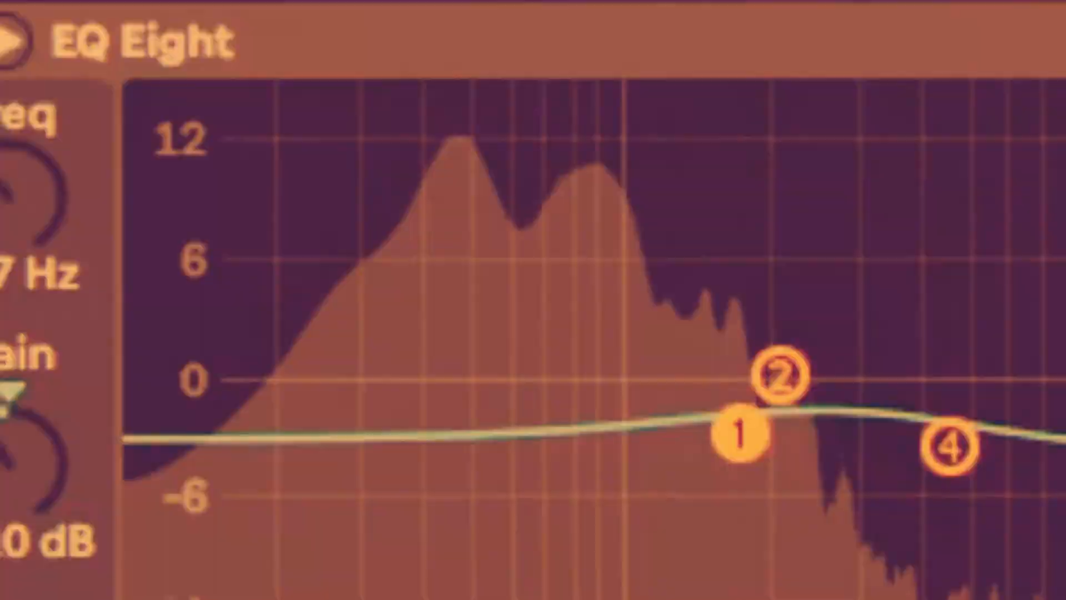
pyautogui.moveTo(667, 525); pyautogui.dragTo(681, 500)
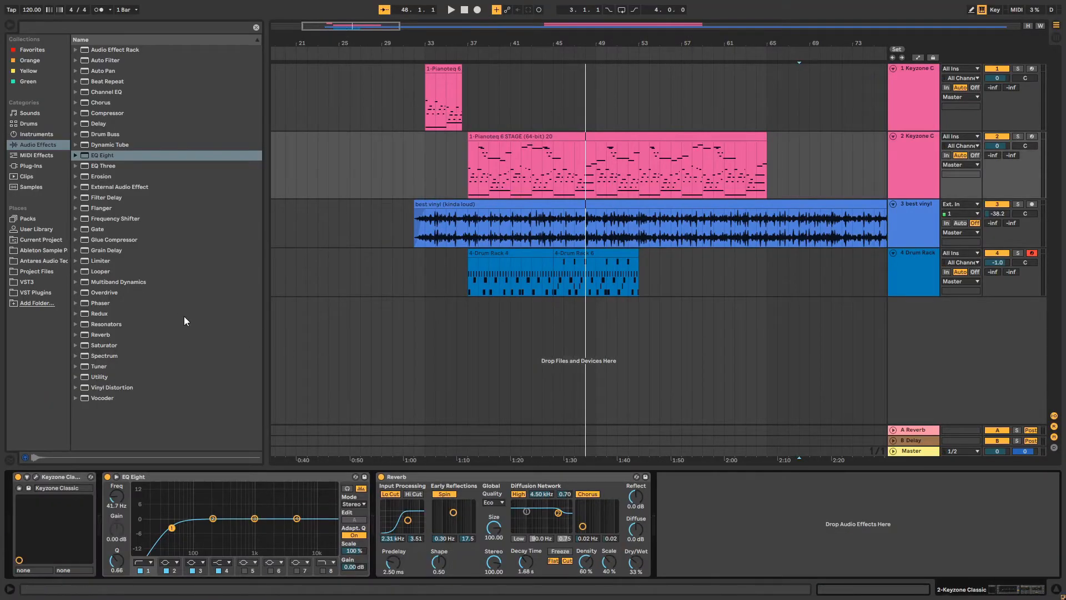
# Step: Add a Compressor after the Reverb on the second Keyzone Classic track and enable its Sidechain
pyautogui.click(572, 148)
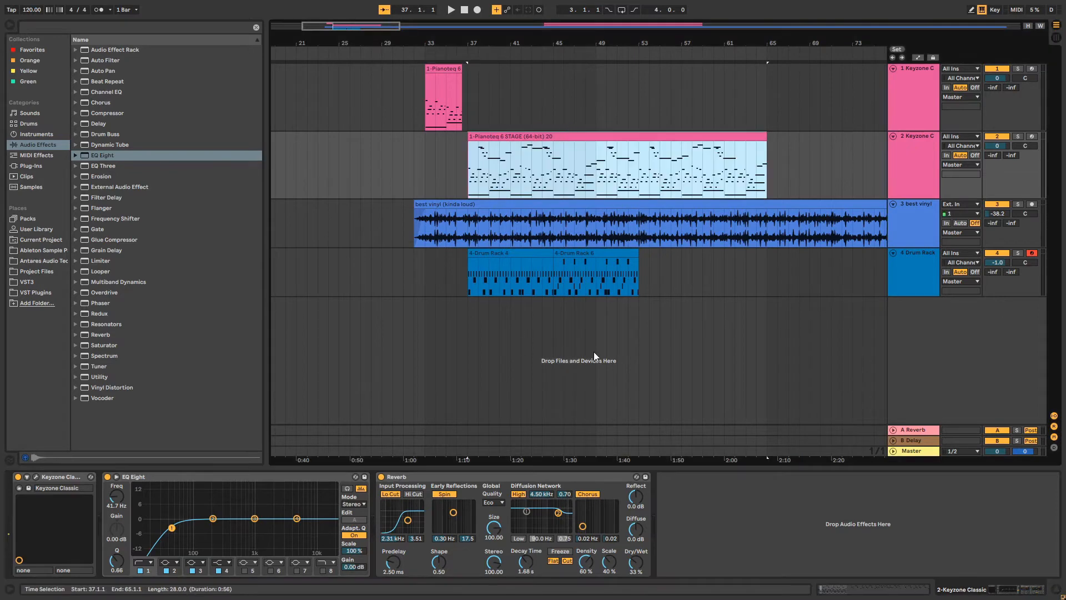
pyautogui.click(871, 296)
pyautogui.moveTo(101, 113); pyautogui.dragTo(378, 283)
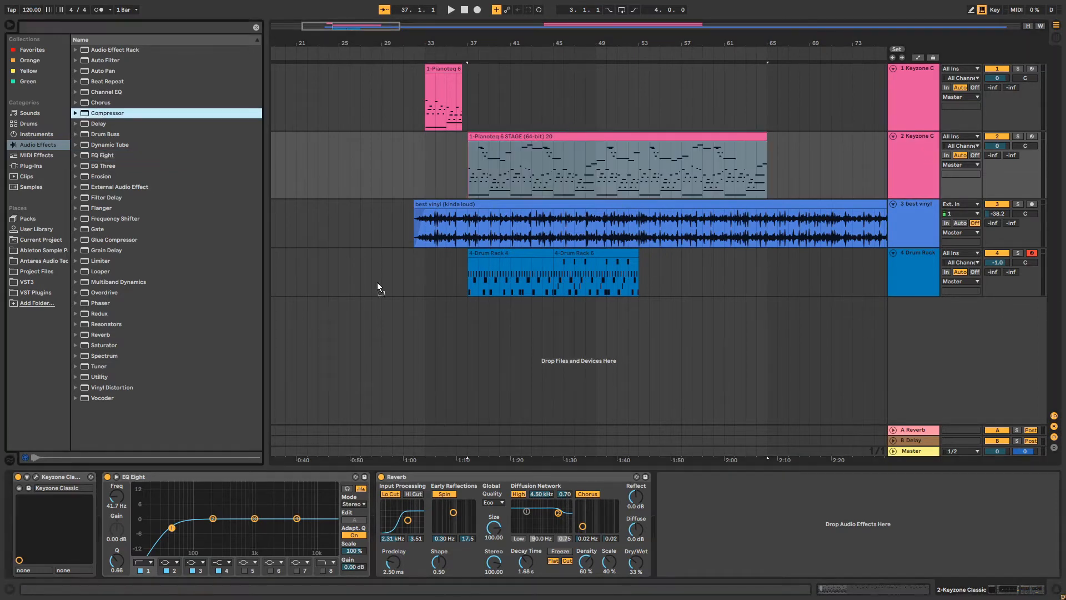
pyautogui.moveTo(667, 490); pyautogui.dragTo(669, 489)
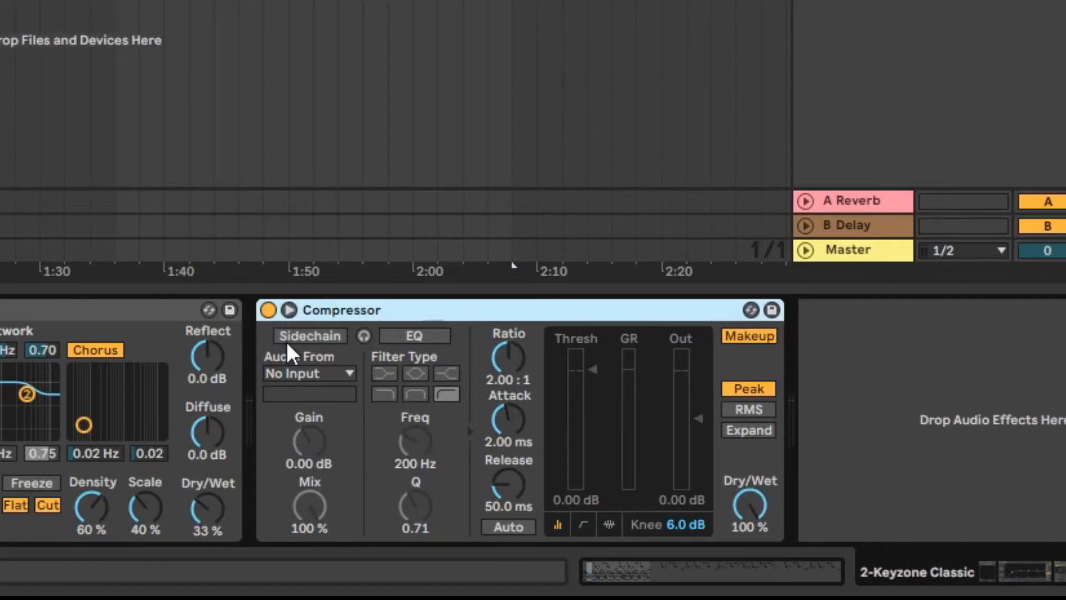
pyautogui.click(680, 488)
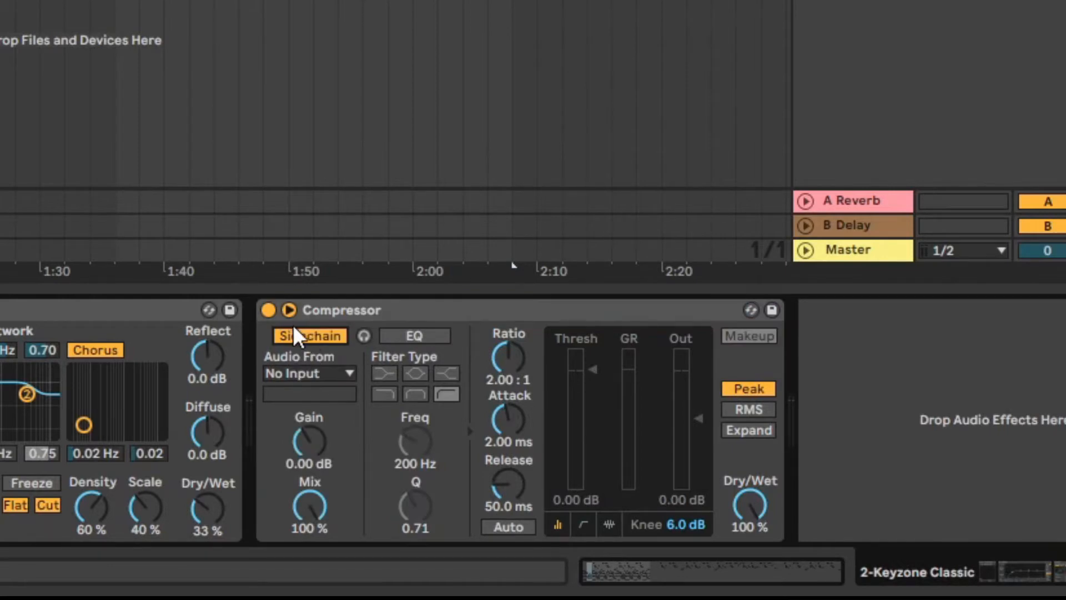
# Step: Set the Compressor's sidechain input to the 4-Drum Rack track, tapping Cymatics - Lofi Kick 12 - G at Pre FX
pyautogui.click(303, 377)
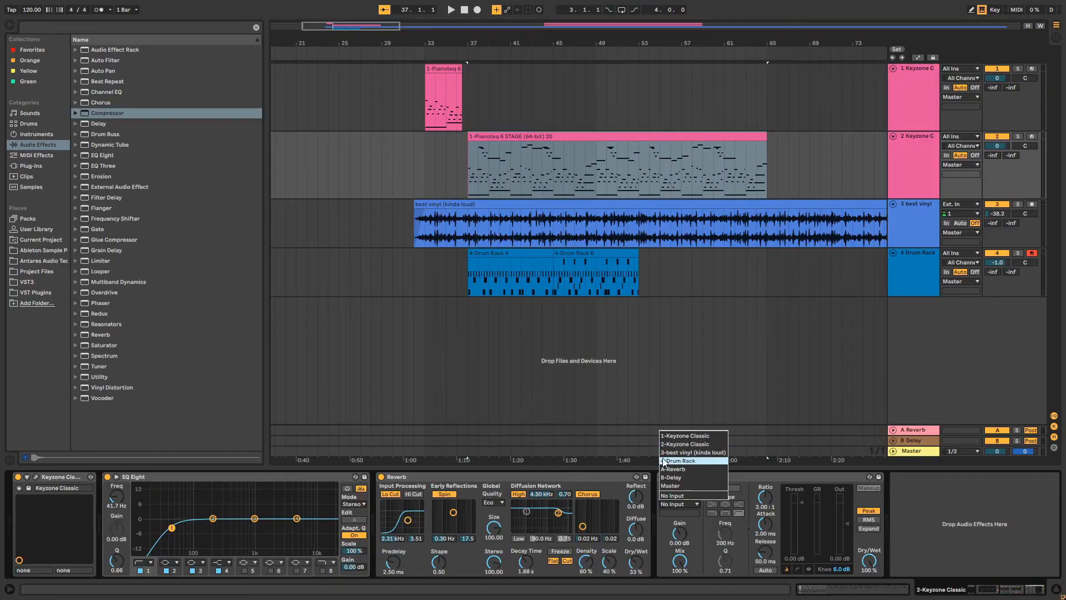
pyautogui.click(670, 458)
pyautogui.click(674, 514)
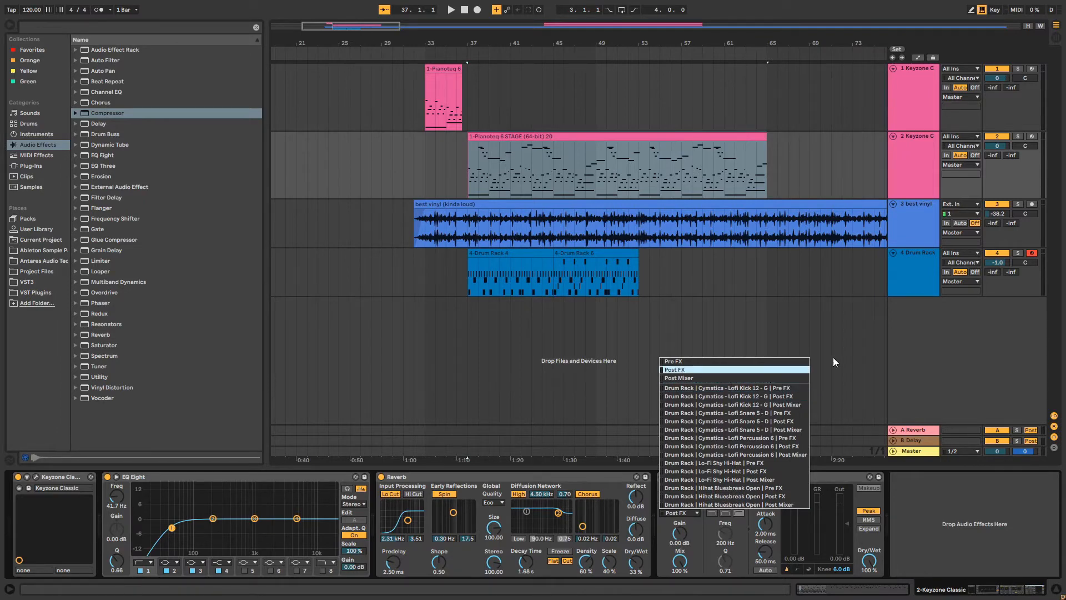
pyautogui.click(903, 274)
pyautogui.click(903, 274)
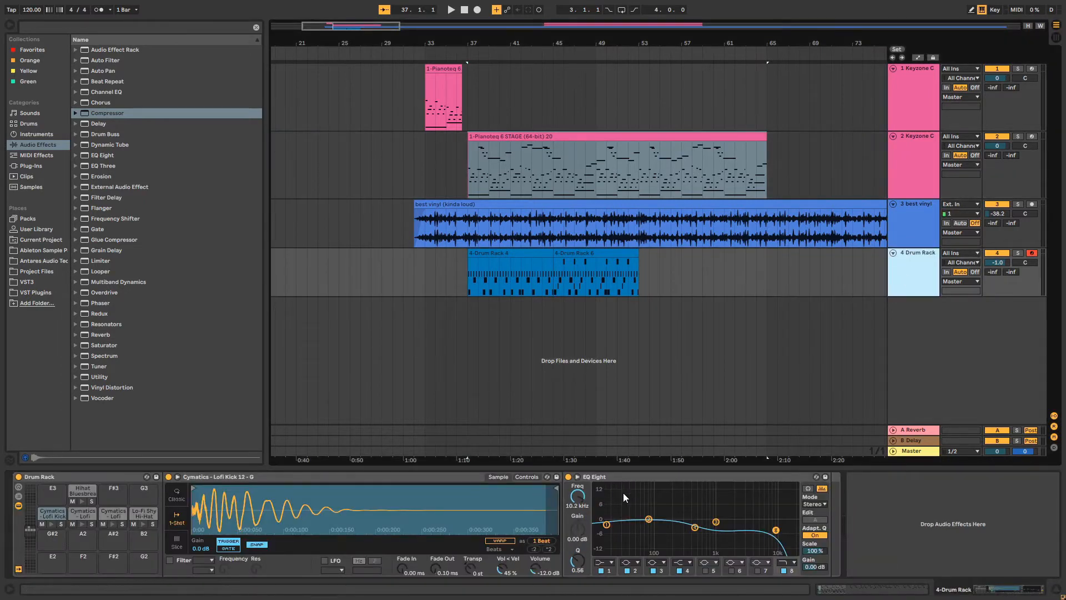
pyautogui.click(907, 179)
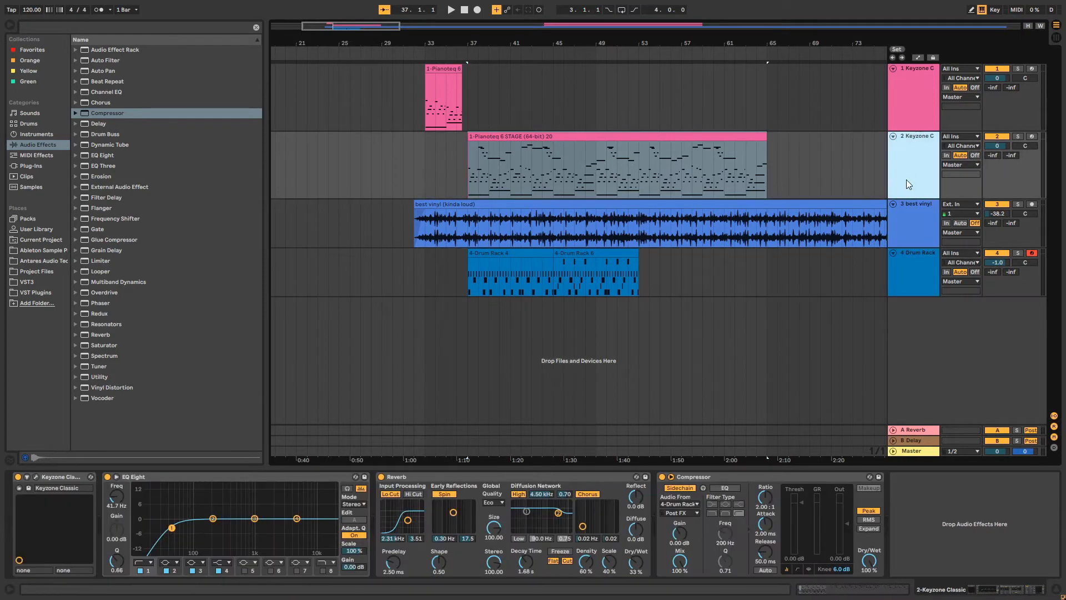
pyautogui.click(680, 510)
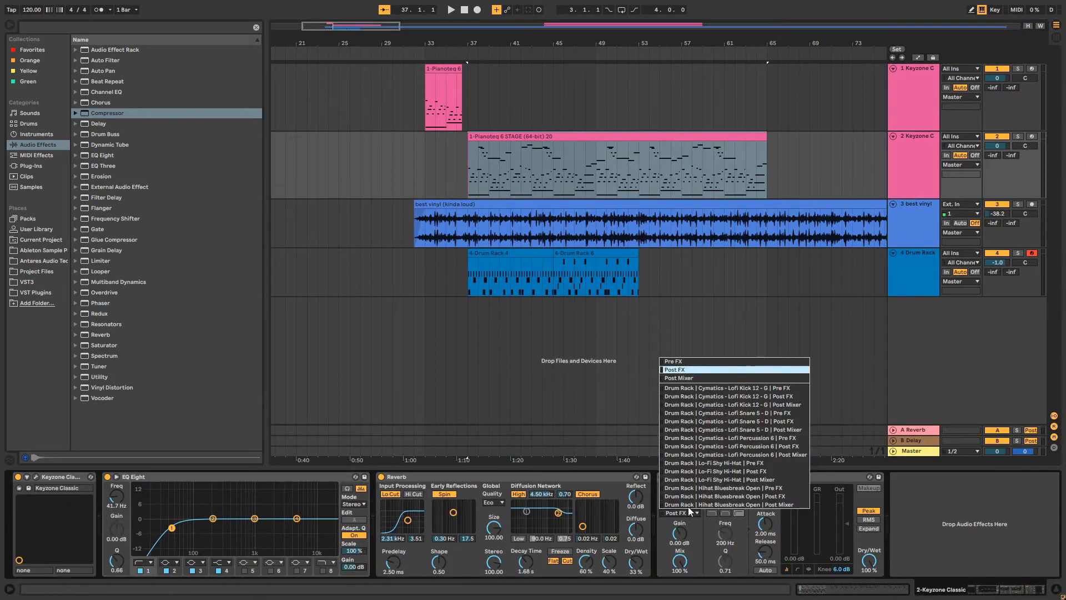
pyautogui.click(769, 388)
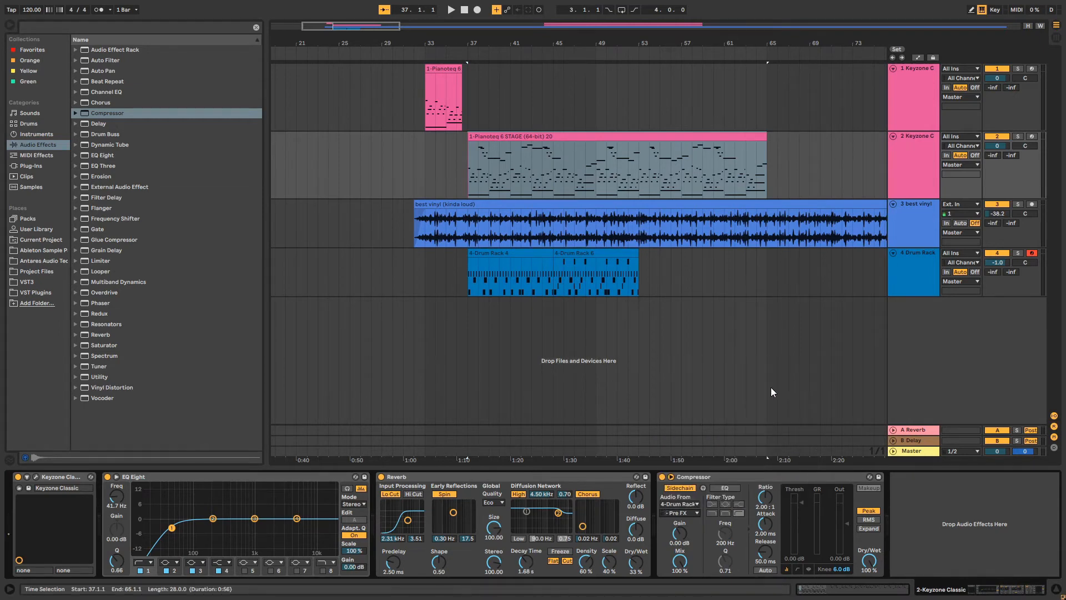
# Step: Audition the second Keyzone Classic track alone and in the mix, setting its Compressor to ratio inf : 1 and threshold -19.7 dB
pyautogui.click(553, 180)
pyautogui.press('space')
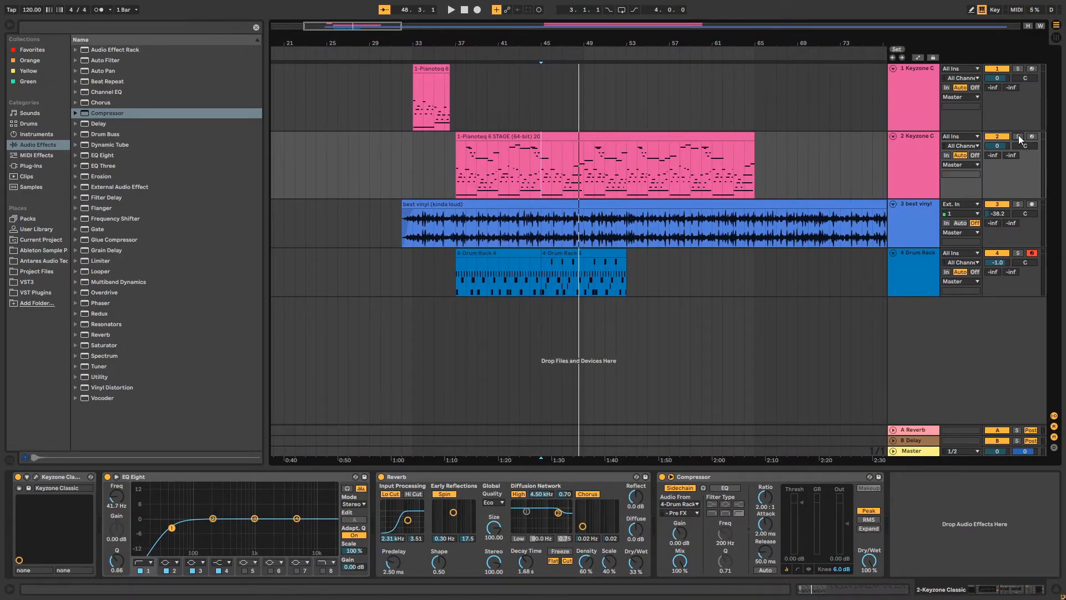
pyautogui.click(1019, 136)
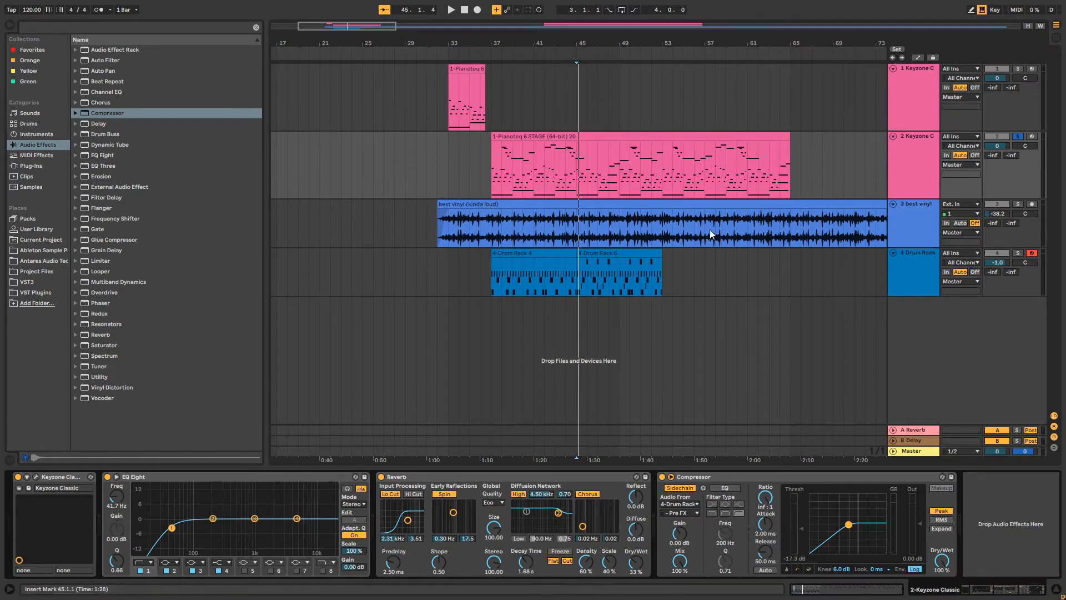
pyautogui.press('space')
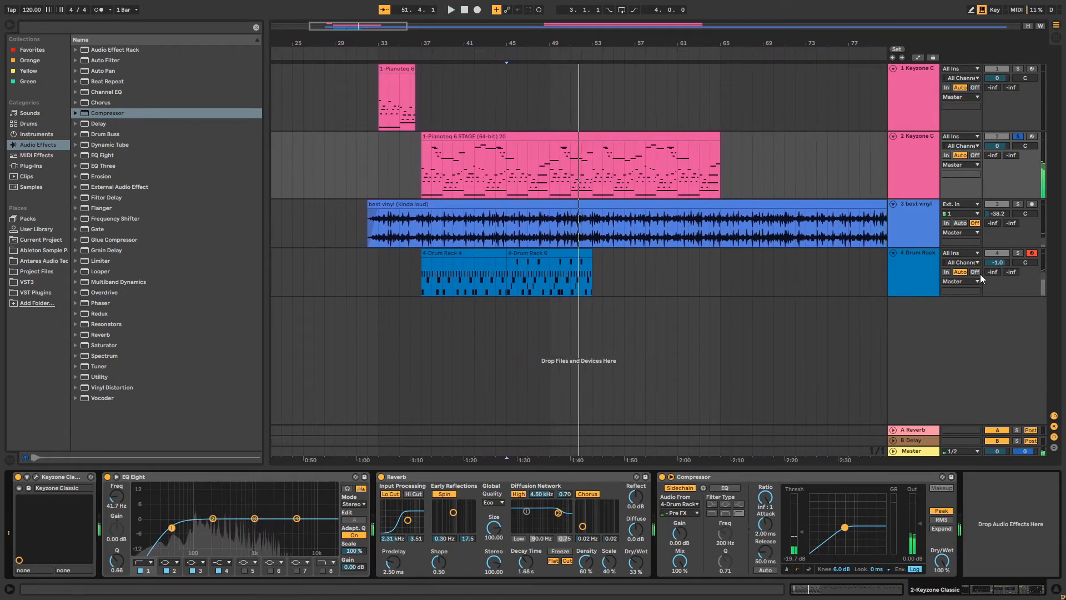
pyautogui.click(1018, 137)
pyautogui.press('space')
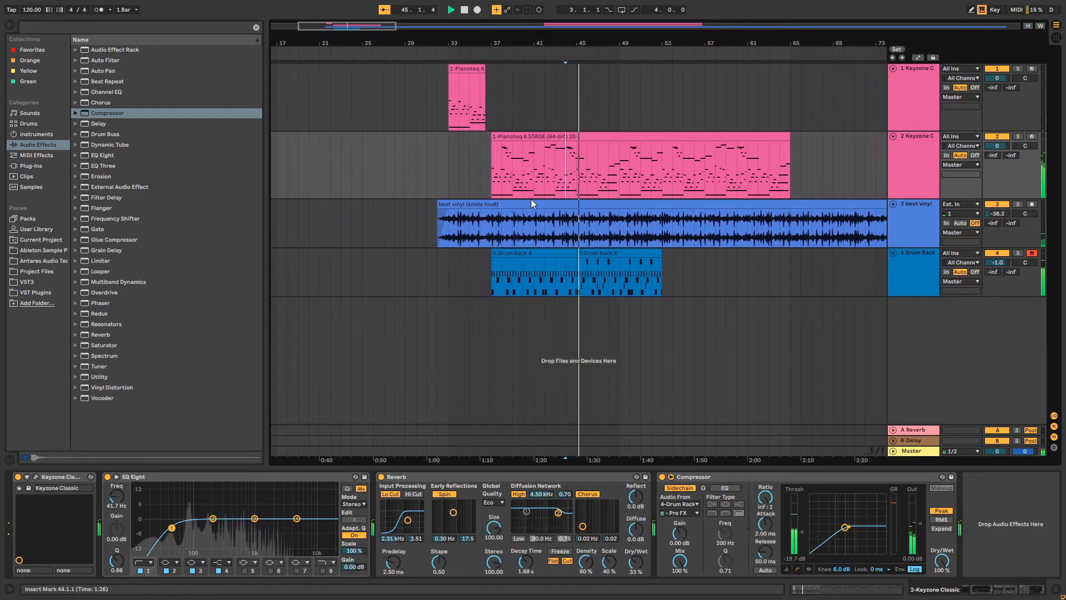
# Step: Duplicate the sidechained Compressor on the second Keyzone Classic track and set the copy's threshold to -11.1 dB
pyautogui.click(770, 501)
pyautogui.hotkey('ctrl', 'd')
pyautogui.click(777, 513)
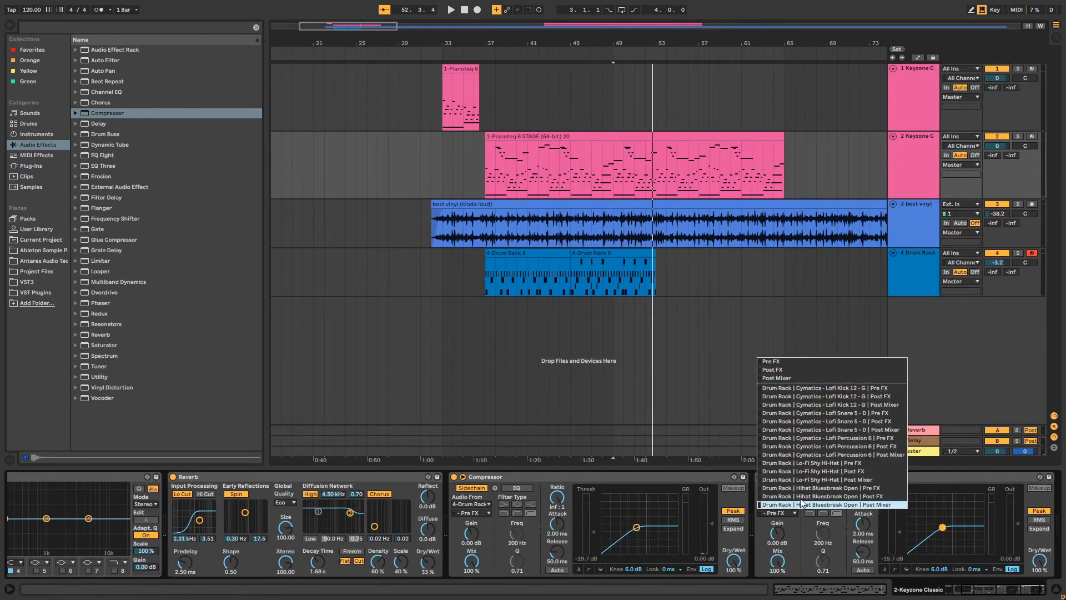
pyautogui.click(944, 527)
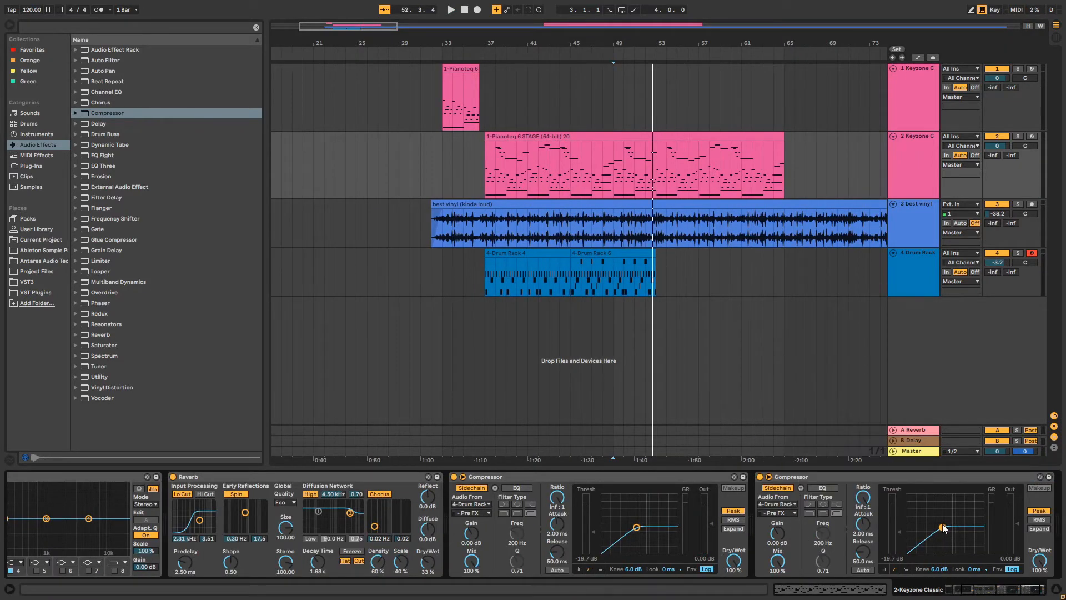
pyautogui.press('space')
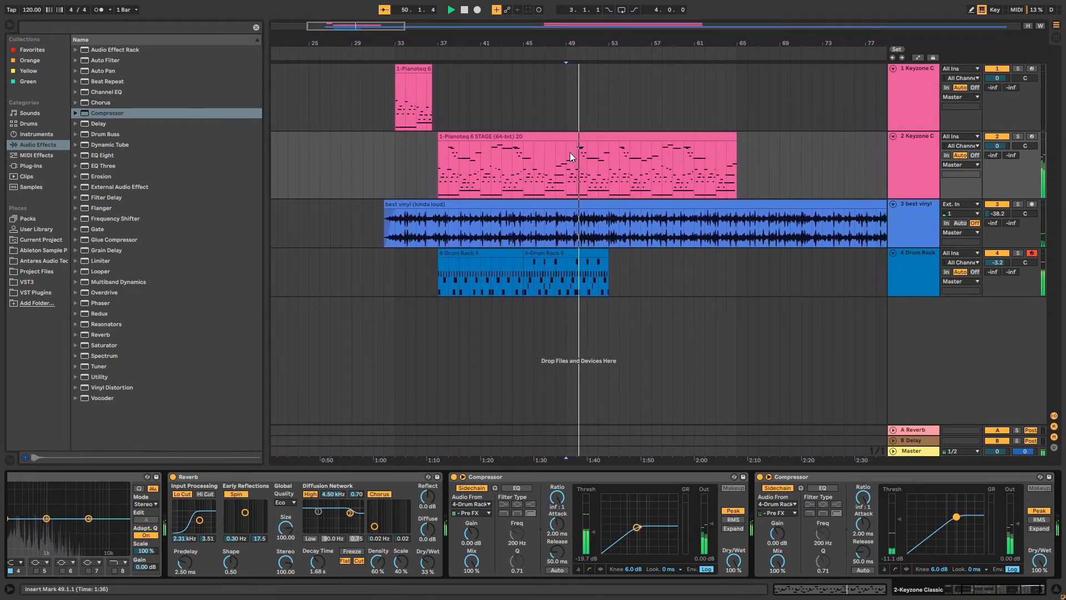
# Step: Set the second Keyzone Classic track's volume to 0.3 dB, solo the track and stop playback
pyautogui.moveTo(999, 148); pyautogui.dragTo(999, 146)
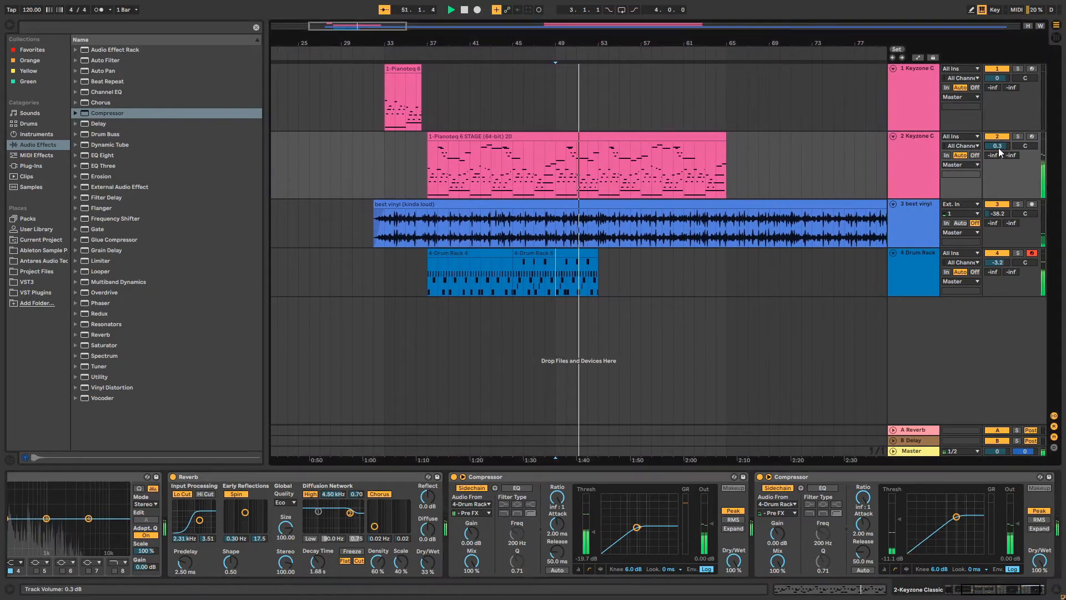
pyautogui.click(1017, 136)
pyautogui.press('space')
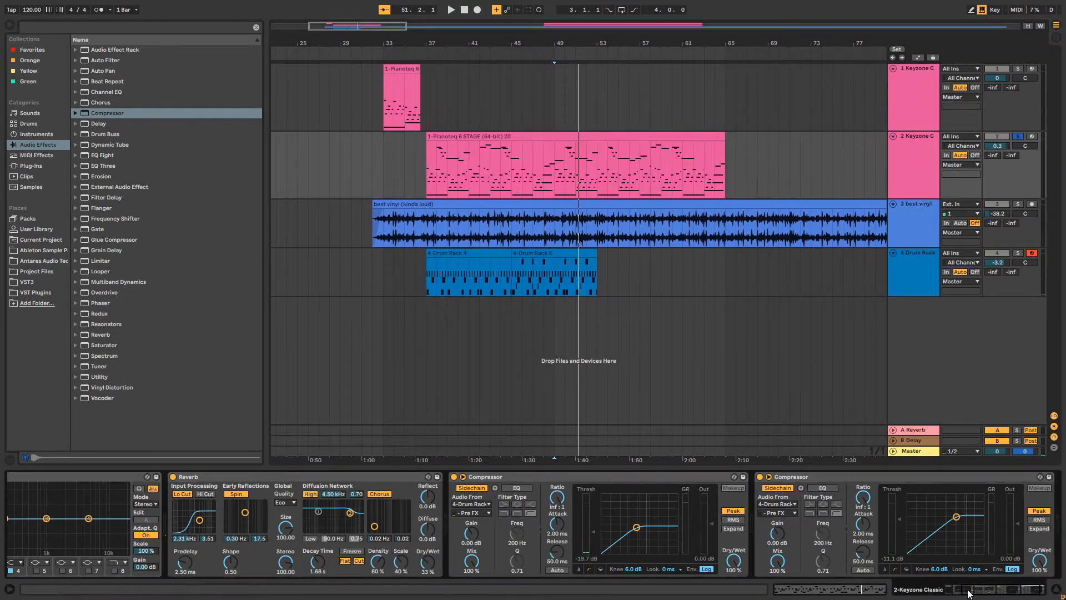
# Step: Add the Ozone Imager 2 VST plug-in to the end of the second Keyzone Classic track's device chain
pyautogui.click(968, 592)
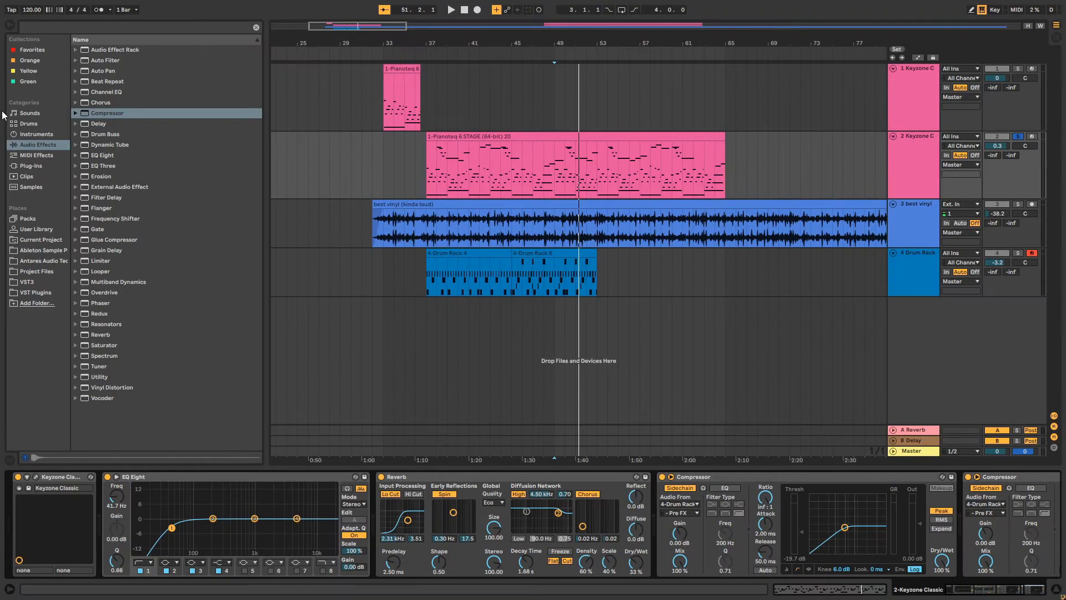
pyautogui.click(25, 136)
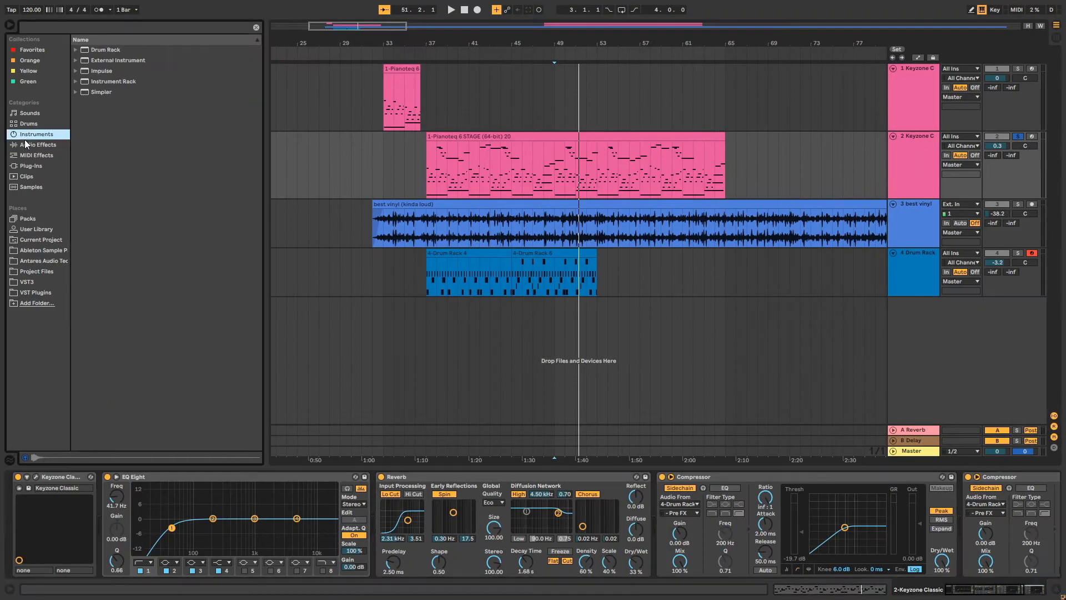
pyautogui.click(33, 145)
pyautogui.click(43, 165)
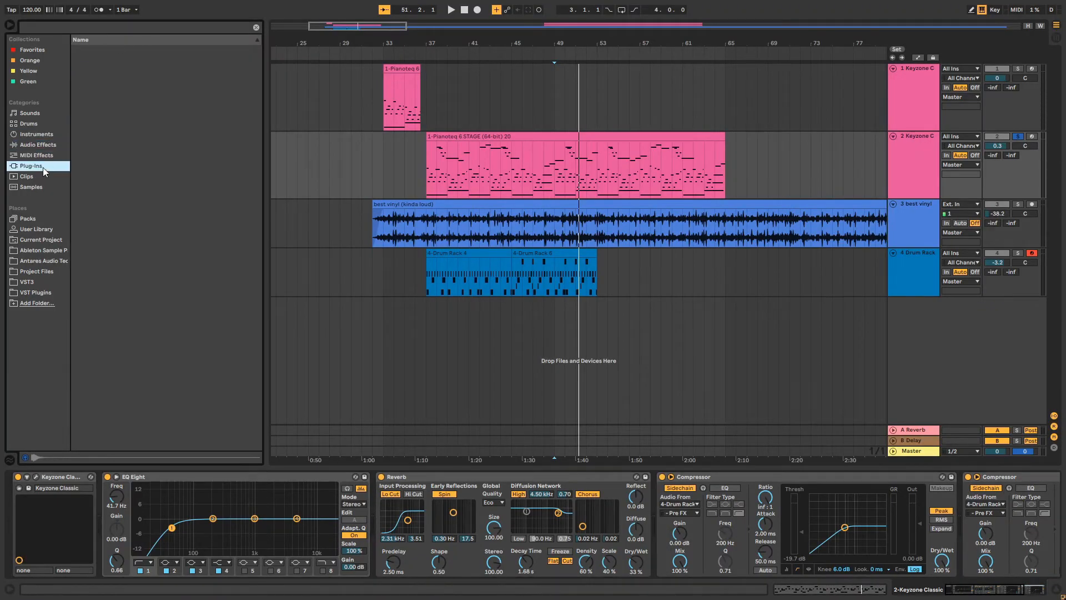
pyautogui.click(75, 60)
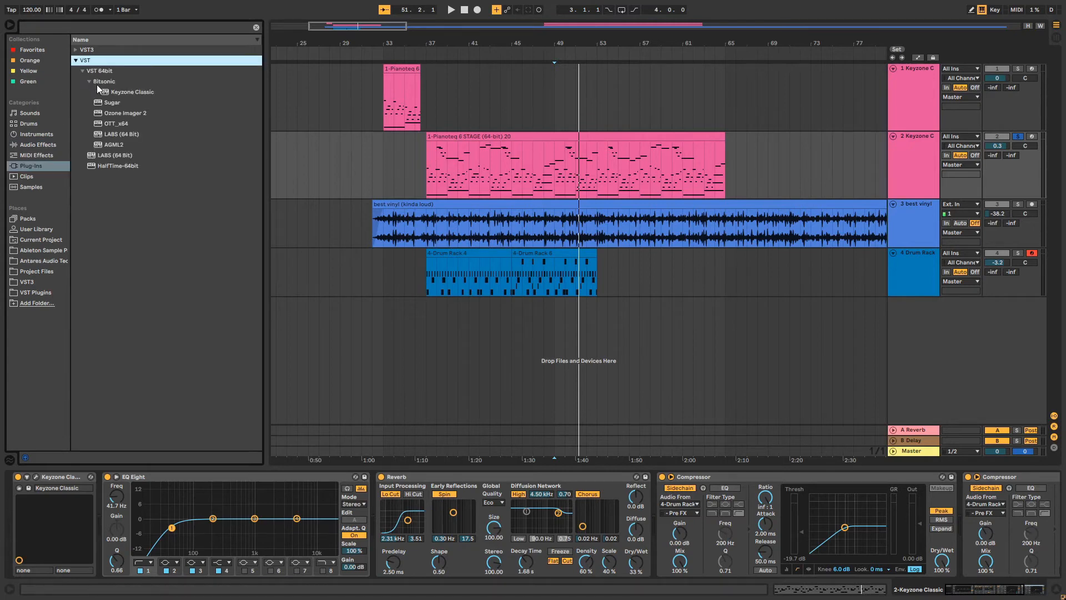
pyautogui.moveTo(117, 113); pyautogui.dragTo(422, 132)
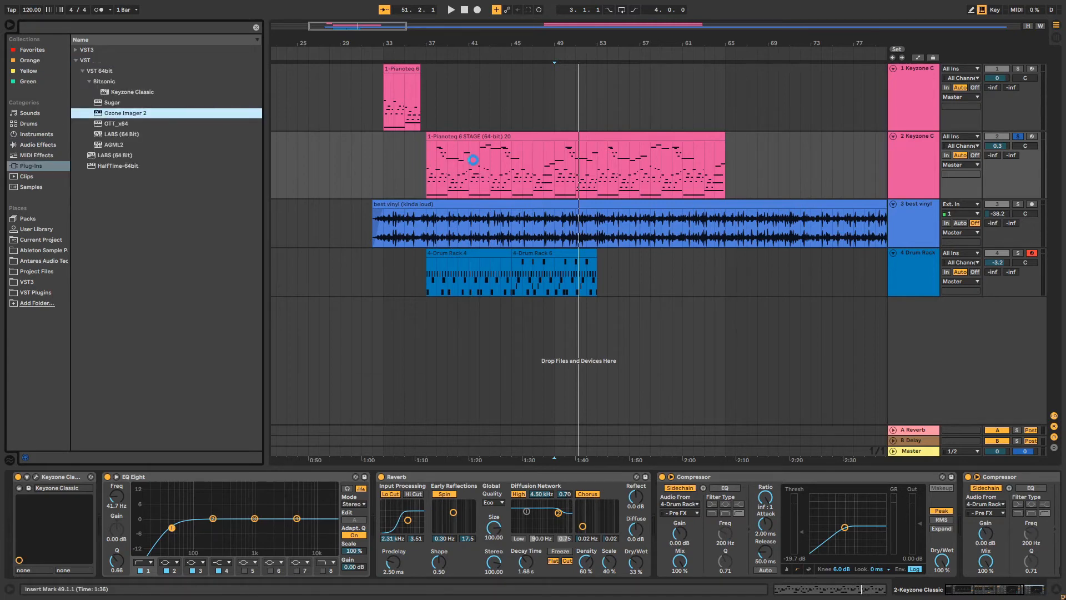
pyautogui.moveTo(473, 160); pyautogui.dragTo(473, 159)
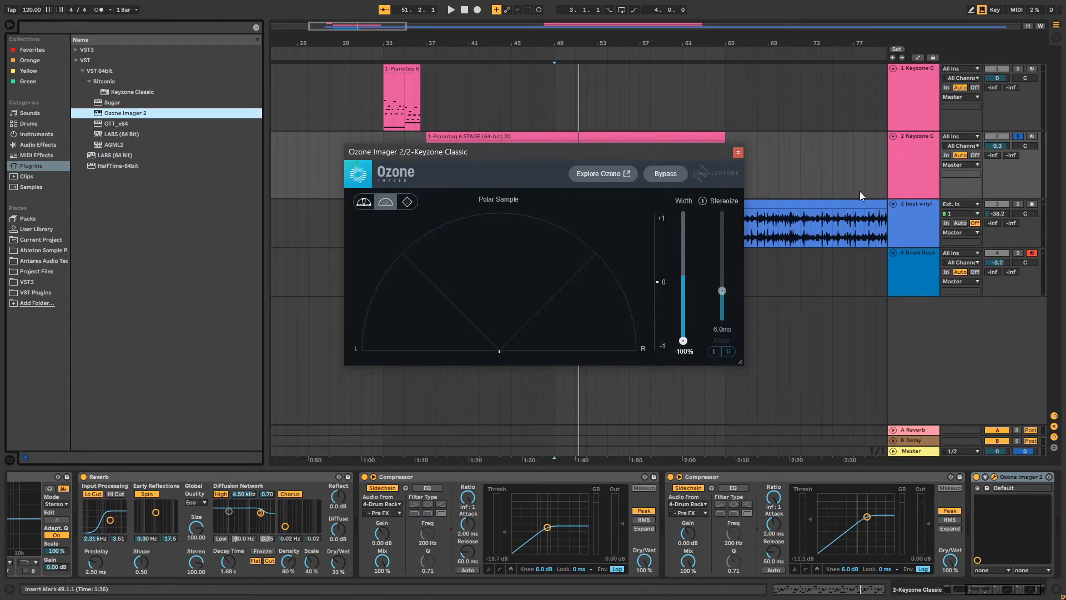
# Step: Set the Ozone Imager 2 width to 61% during playback, turn on Stereoize and raise its amount
pyautogui.press('space')
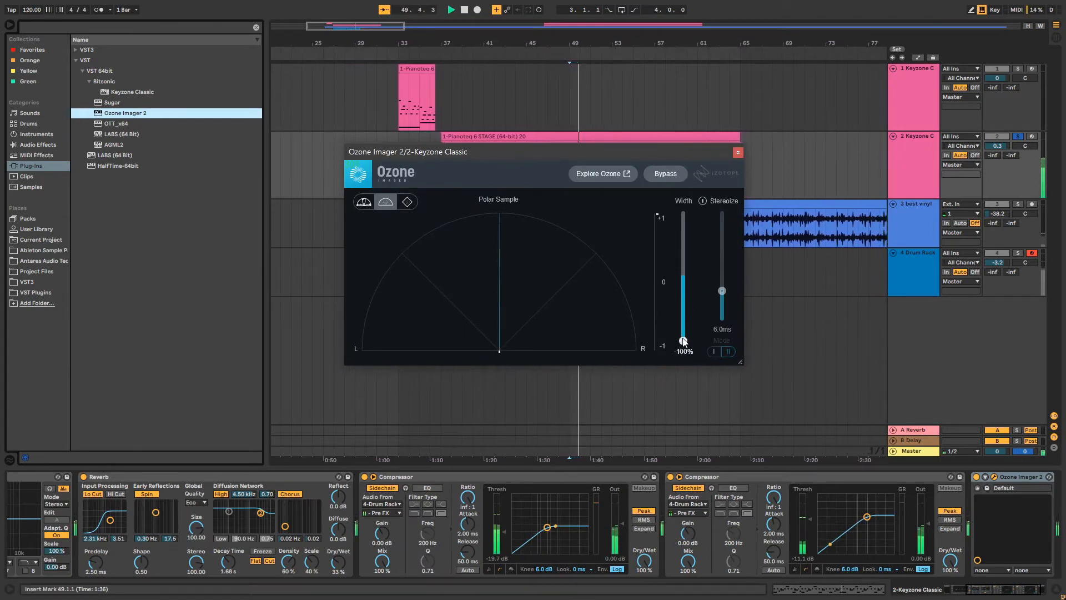
pyautogui.moveTo(683, 340); pyautogui.dragTo(684, 237)
pyautogui.click(719, 201)
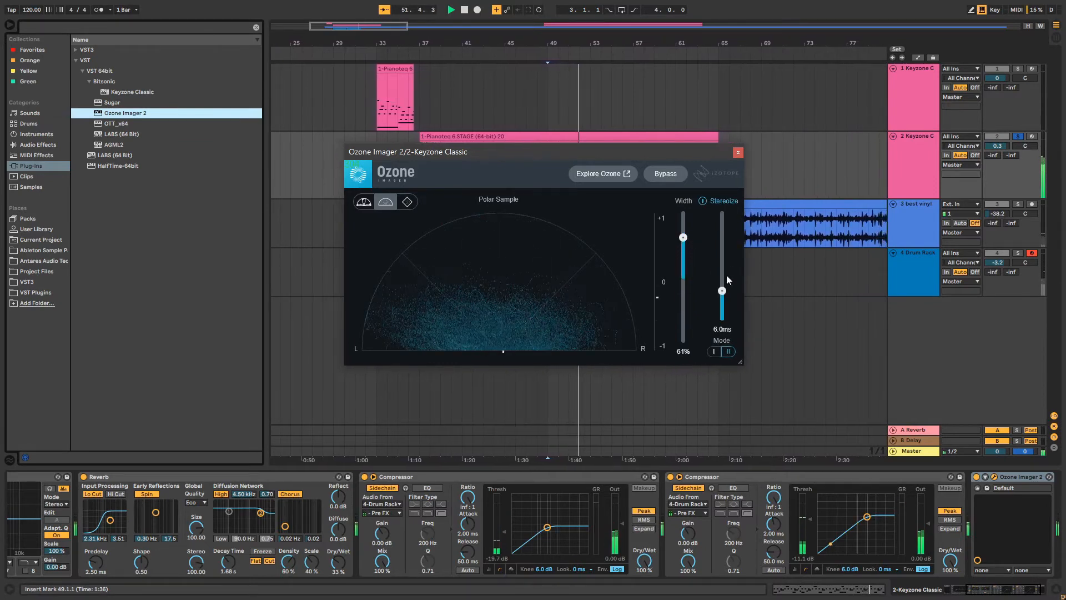
pyautogui.moveTo(722, 290); pyautogui.dragTo(721, 254)
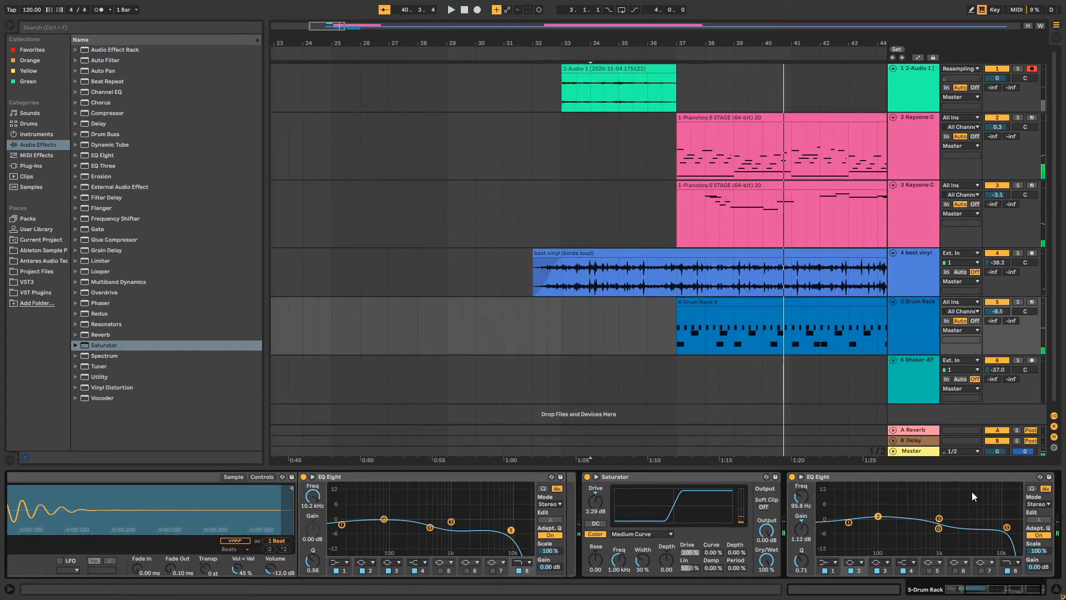
# Step: Search all browser content for "snare lofi" and audition the Cymatics Lofi Snare samples as a replacement snare
pyautogui.moveTo(993, 589); pyautogui.dragTo(967, 588)
pyautogui.click(169, 28)
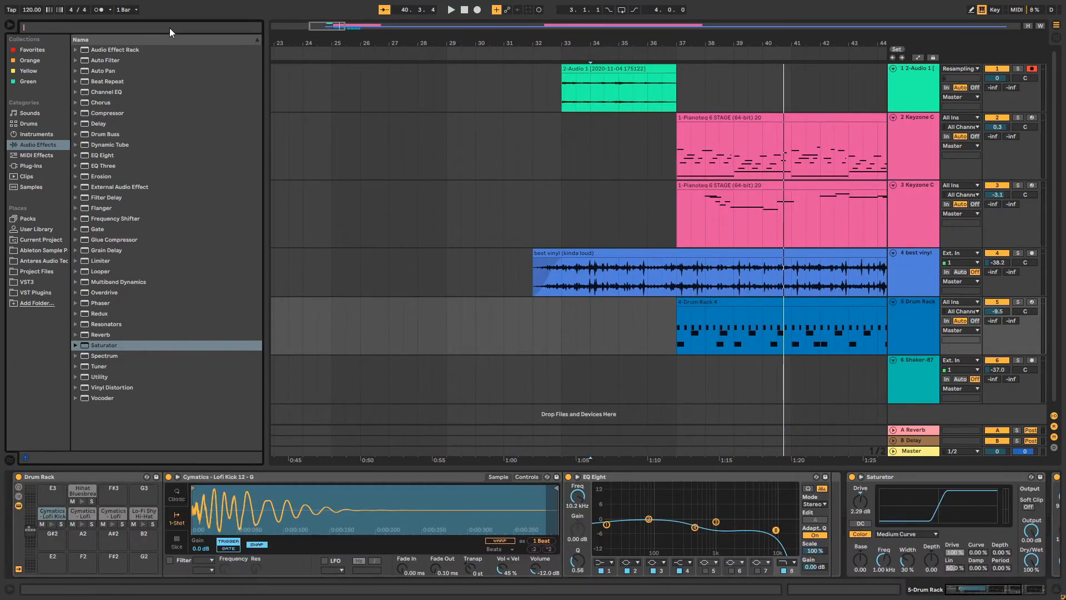
pyautogui.write('snare')
pyautogui.click(31, 198)
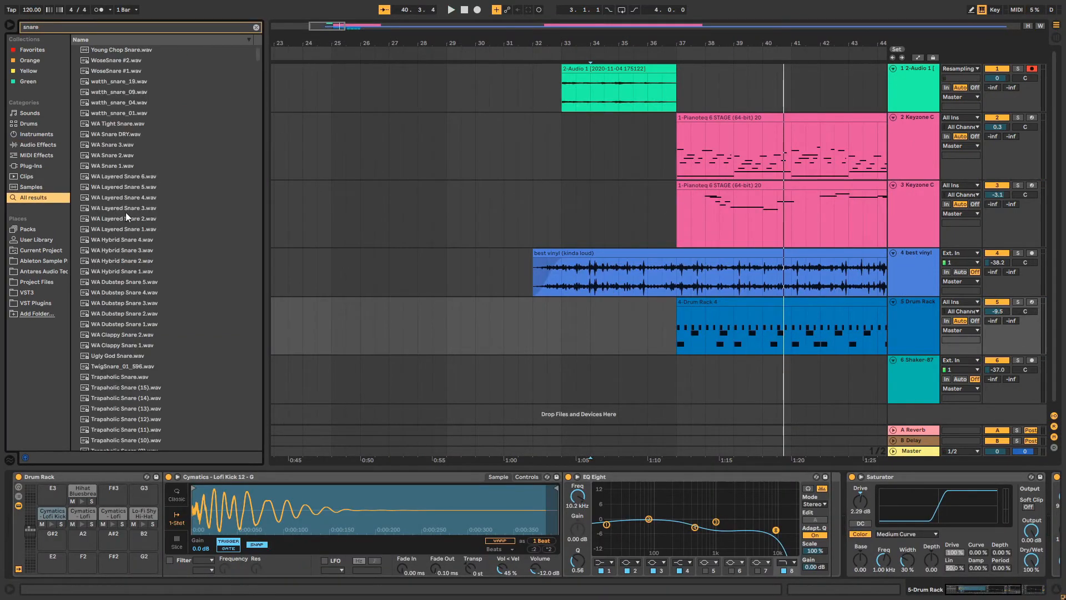
pyautogui.write('lofi')
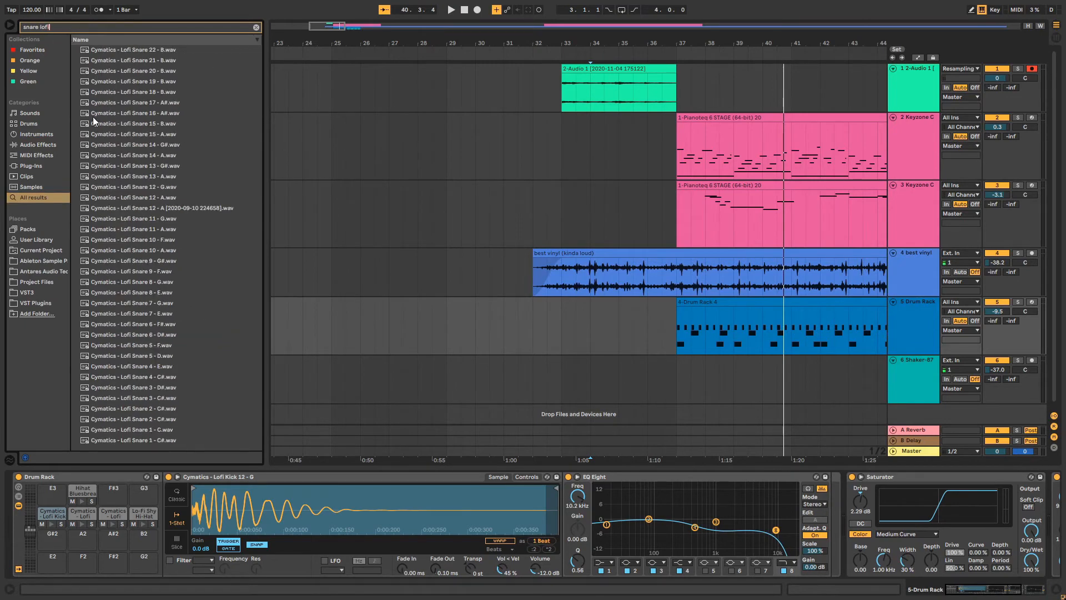
pyautogui.click(136, 212)
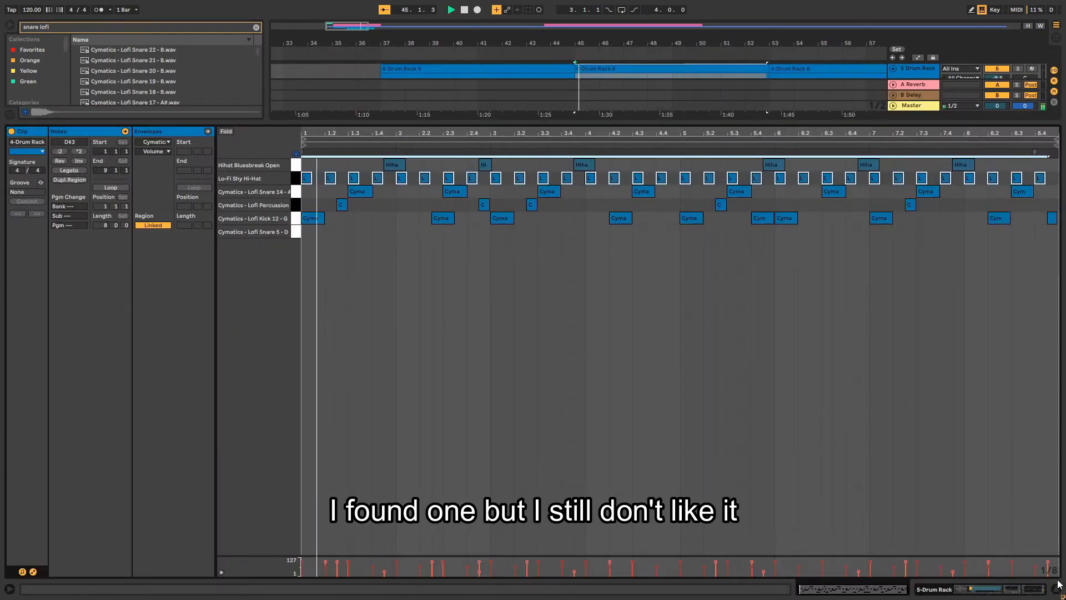
# Step: Duplicate the second Drum Rack clip so the copy starts at bar 53, and select the Drum Rack's Lofi Kick 12 pad
pyautogui.click(1055, 589)
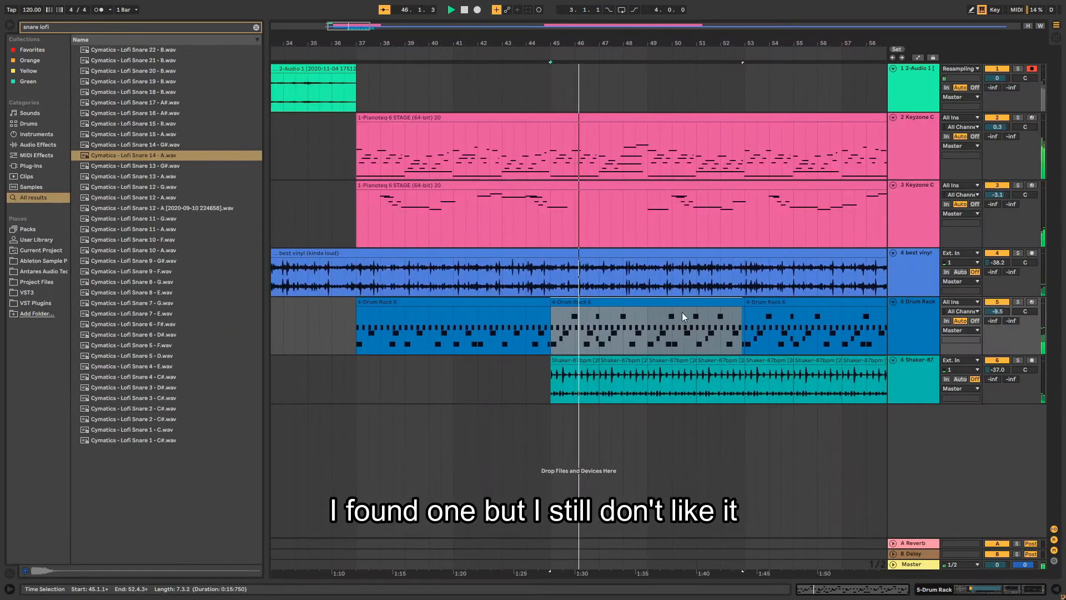
pyautogui.click(670, 300)
pyautogui.hotkey('ctrl', 'd')
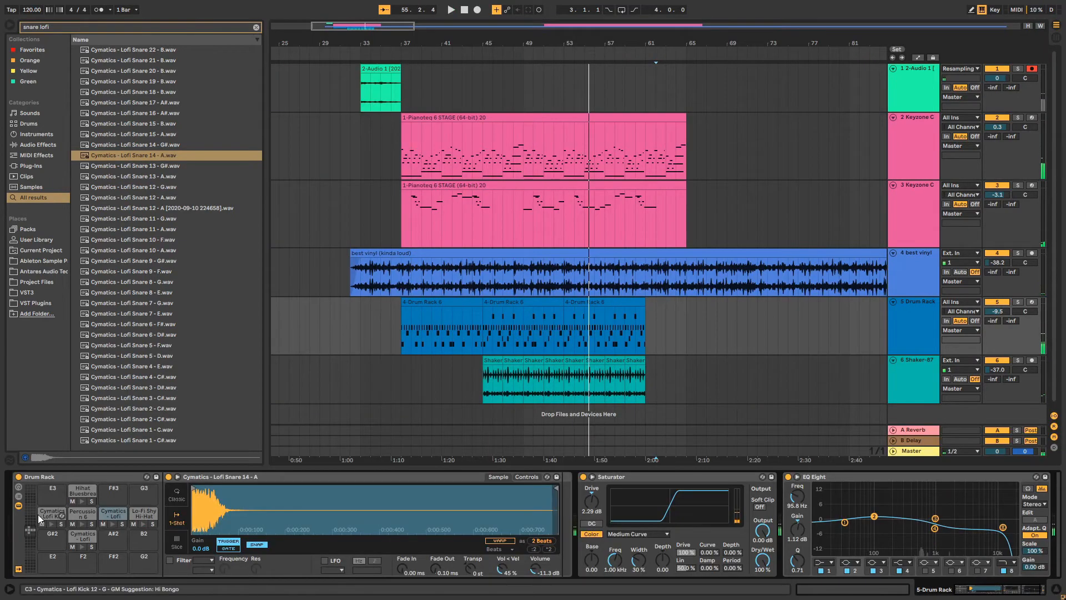
pyautogui.click(51, 521)
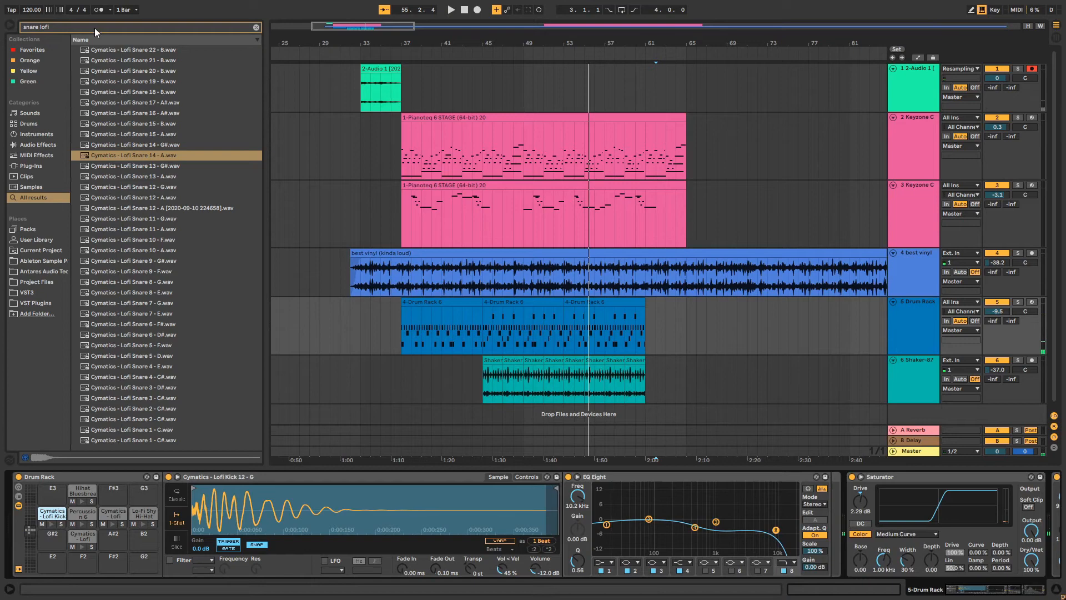
# Step: Replace the browser search with "kick" to look for a new kick sample
pyautogui.click(94, 28)
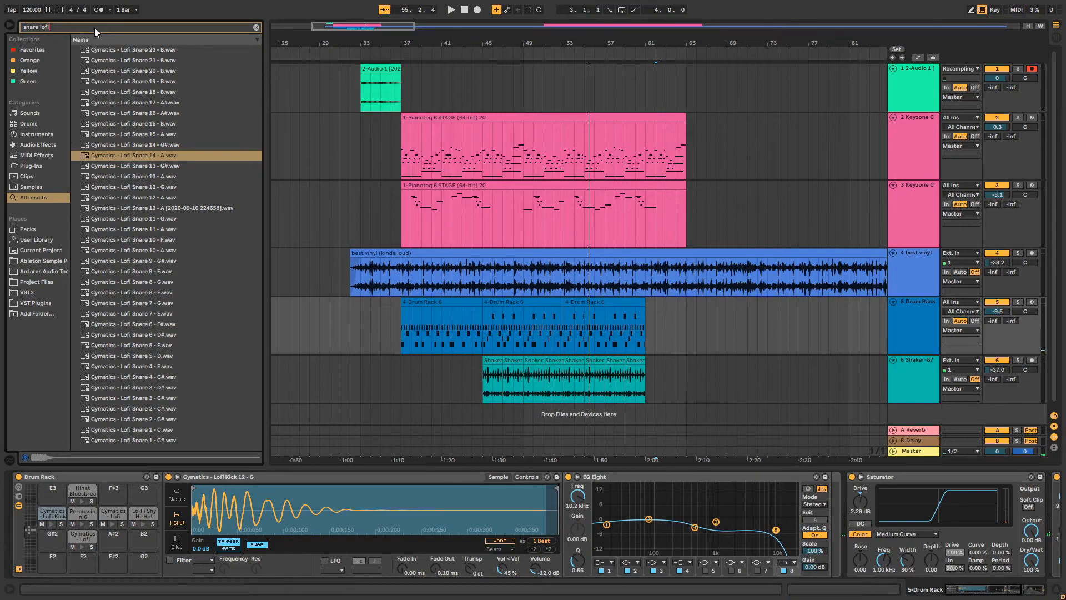
pyautogui.press('BackSpace')
pyautogui.press('BackSpace')
pyautogui.press('BackSpace')
pyautogui.press('BackSpace')
pyautogui.press('BackSpace')
pyautogui.press('BackSpace')
pyautogui.press('BackSpace')
pyautogui.press('BackSpace')
pyautogui.press('BackSpace')
pyautogui.press('BackSpace')
pyautogui.write('kick')
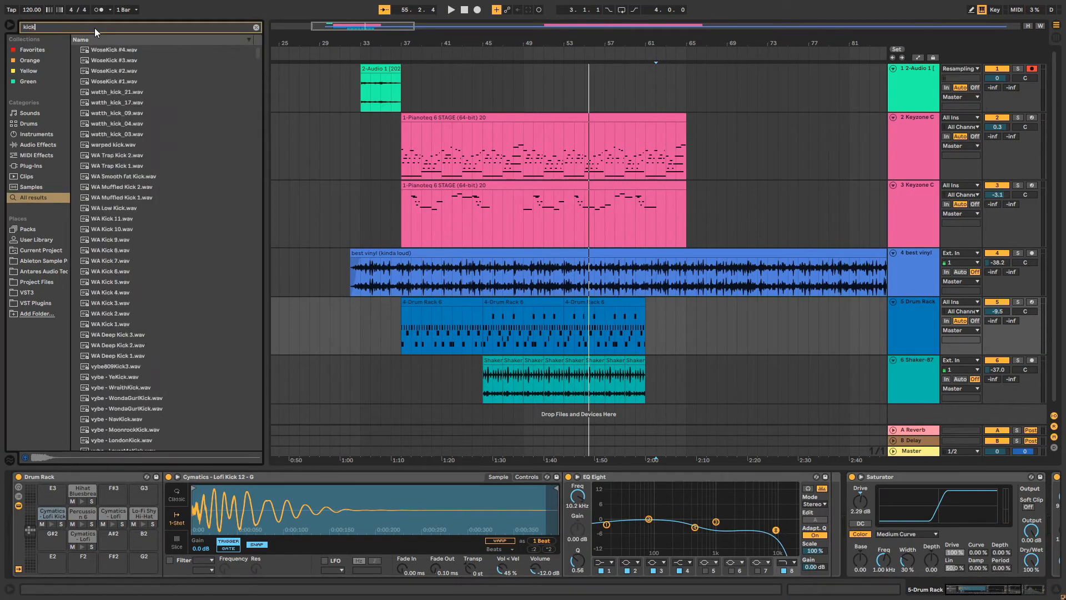
# Step: Browse the kick results and audition several samples, including the Pyrex Kick and PO_KickSnr series
pyautogui.click(117, 146)
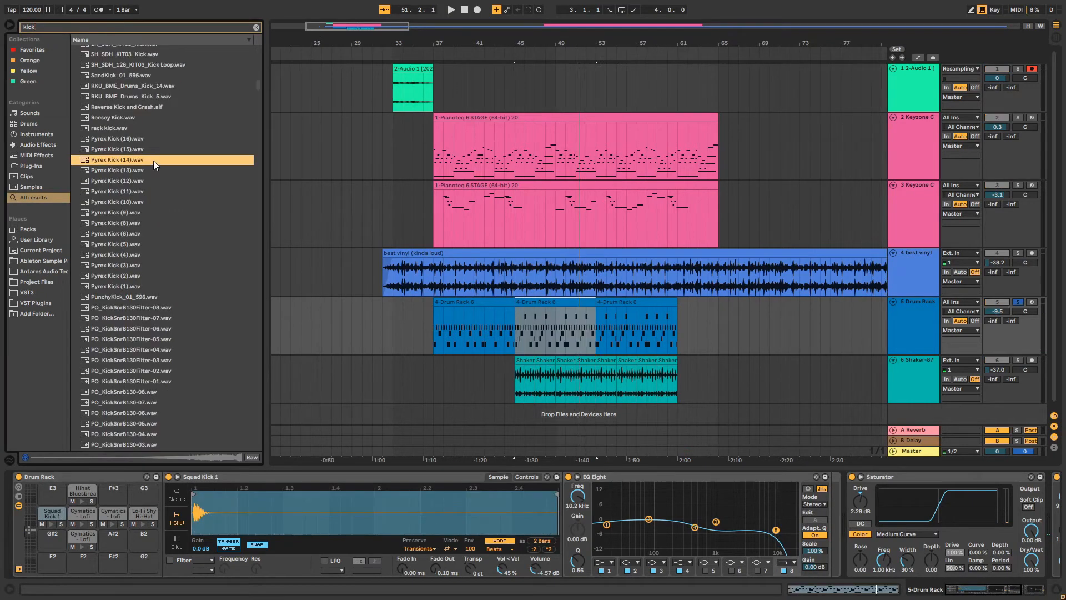
pyautogui.scroll(-1, 154, 163)
pyautogui.click(154, 162)
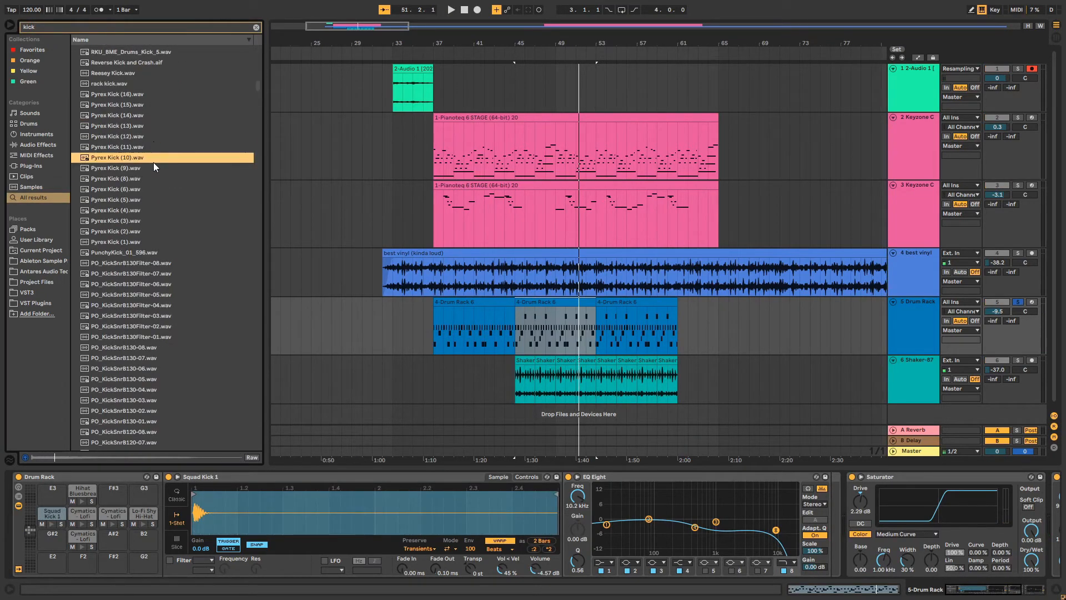
pyautogui.scroll(-1, 153, 162)
pyautogui.click(154, 162)
pyautogui.scroll(-1, 154, 163)
pyautogui.click(154, 163)
pyautogui.scroll(-1, 154, 163)
pyautogui.click(154, 162)
pyautogui.scroll(-1, 154, 163)
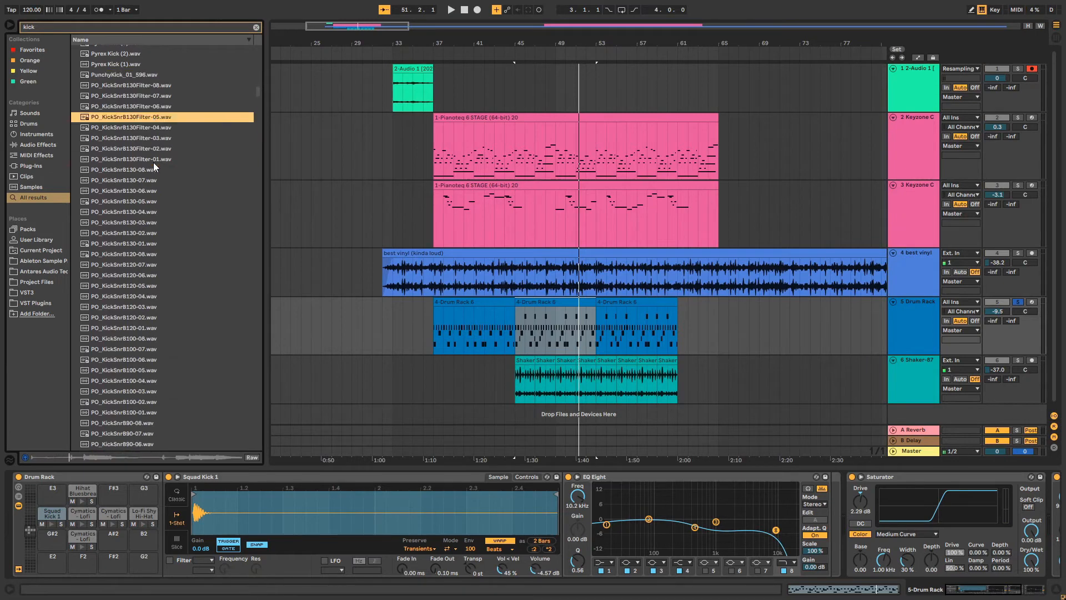
pyautogui.click(154, 163)
pyautogui.moveTo(257, 93); pyautogui.dragTo(253, 178)
pyautogui.click(204, 122)
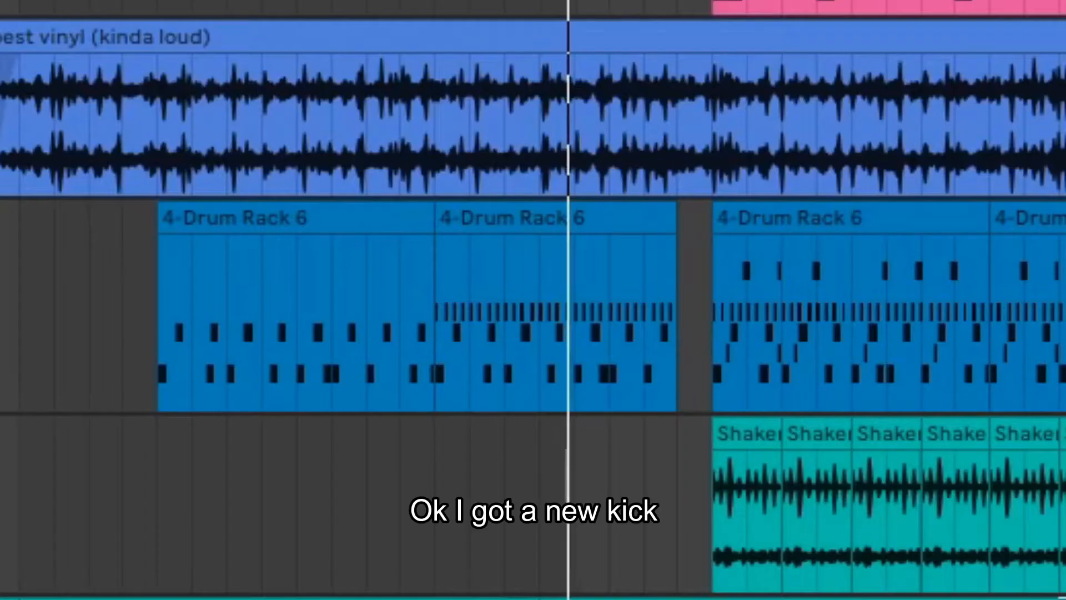
# Step: Duplicate the last Light 6 rain clip so the copy starts at bar 78
pyautogui.click(654, 226)
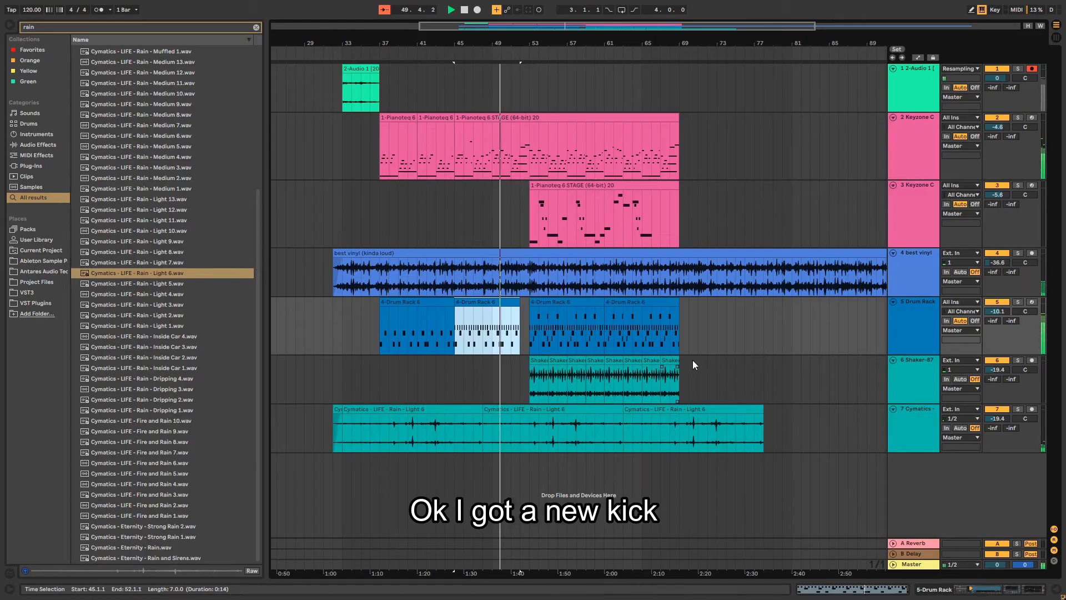
pyautogui.click(703, 408)
pyautogui.hotkey('ctrl', 'd')
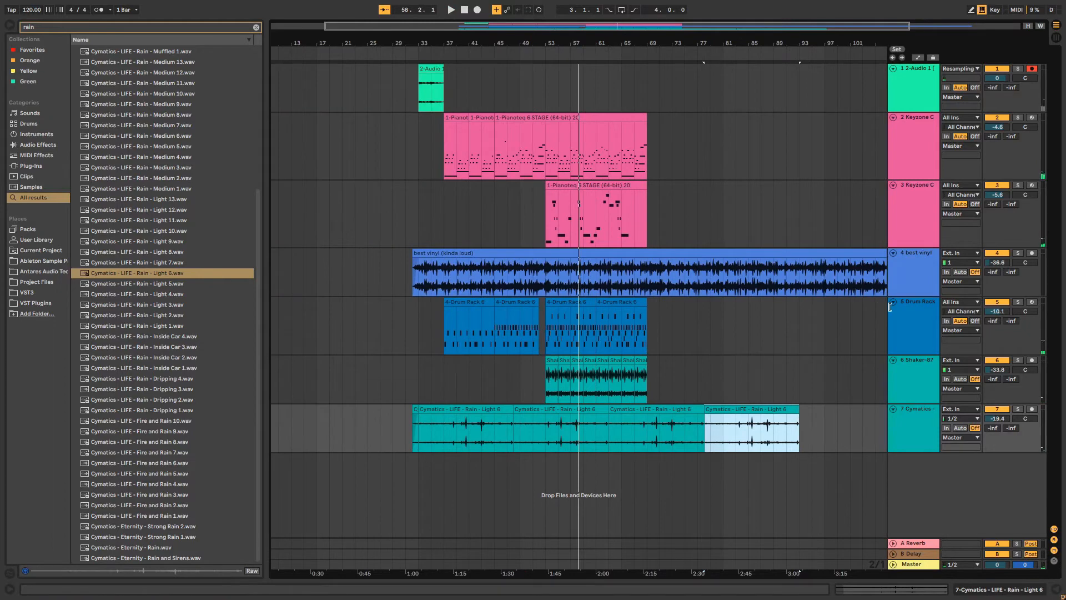
# Step: Search the browser for "perc lofi" to find lo-fi percussion samples
pyautogui.hotkey('ctrl', 'f')
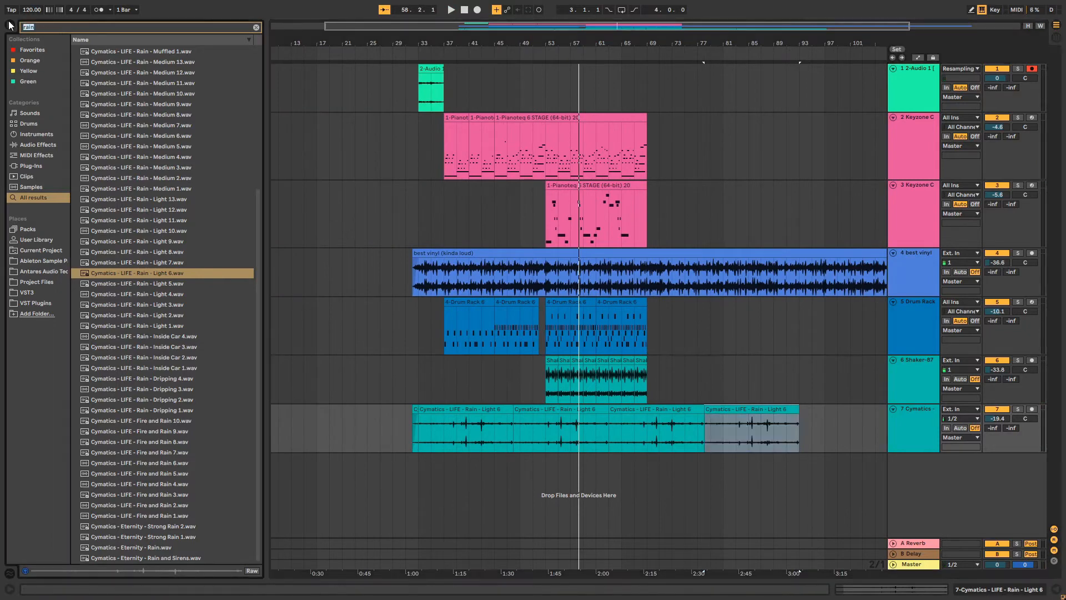
pyautogui.write('perc')
pyautogui.scroll(-3, 163, 233)
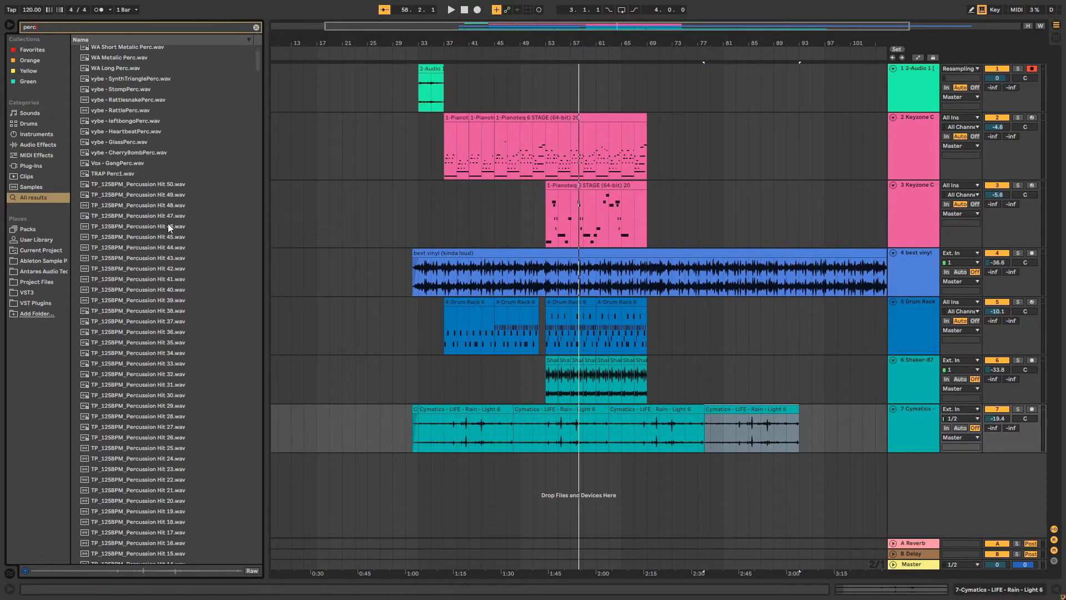
pyautogui.click(169, 224)
pyautogui.write('lofi')
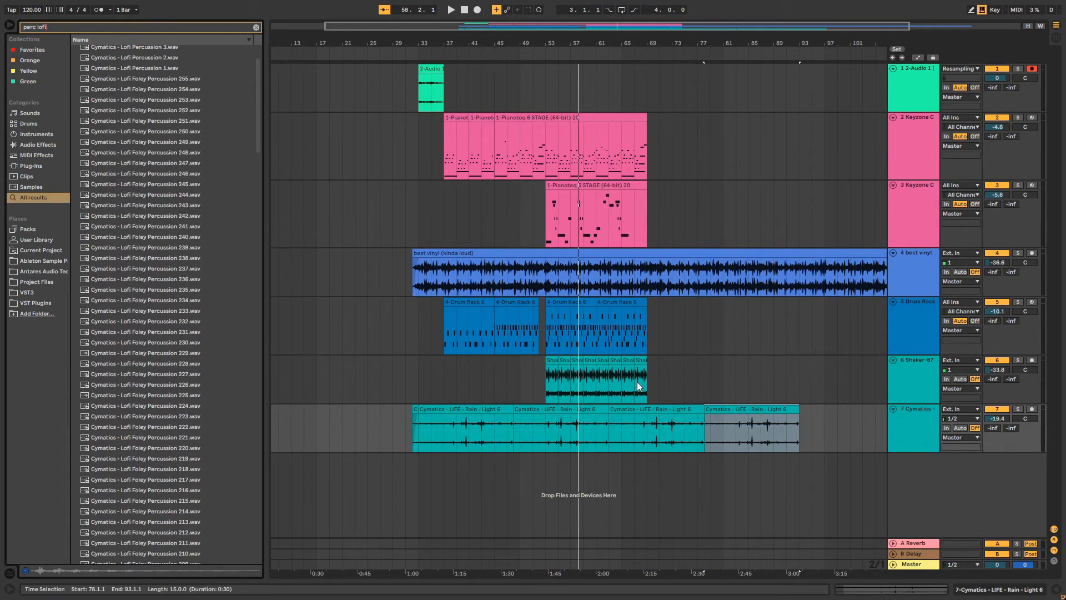
pyautogui.click(558, 251)
pyautogui.moveTo(414, 84); pyautogui.dragTo(803, 448)
pyautogui.click(471, 251)
pyautogui.click(479, 219)
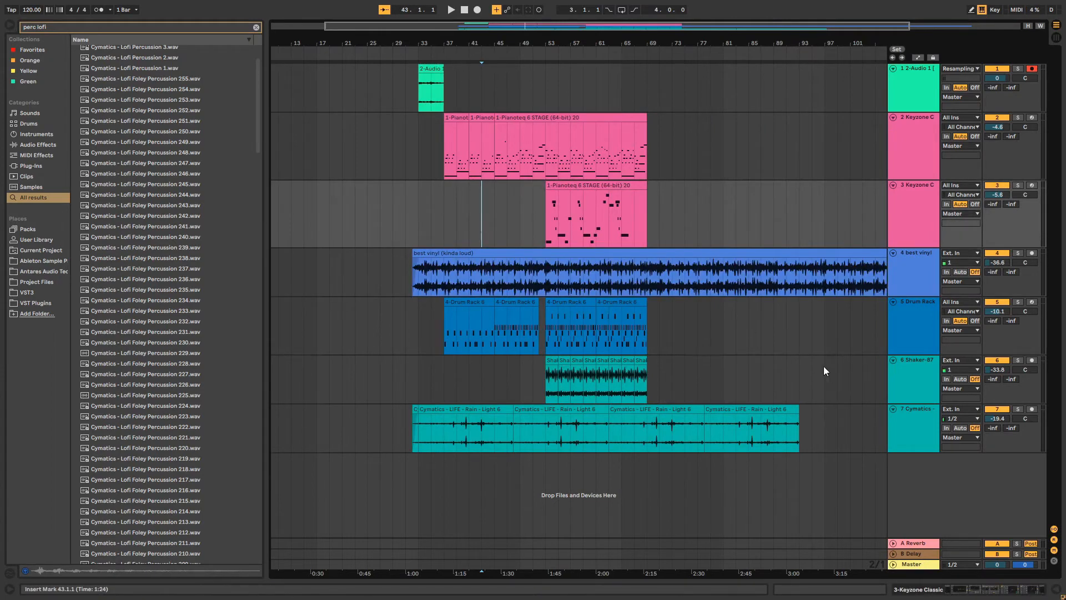
# Step: Audition the Cymatics Lofi Foley Percussion samples around 234 to 238 and load number 235 onto the Drum Rack's empty F#3 pad
pyautogui.moveTo(469, 24); pyautogui.dragTo(648, 72)
pyautogui.doubleClick(917, 323)
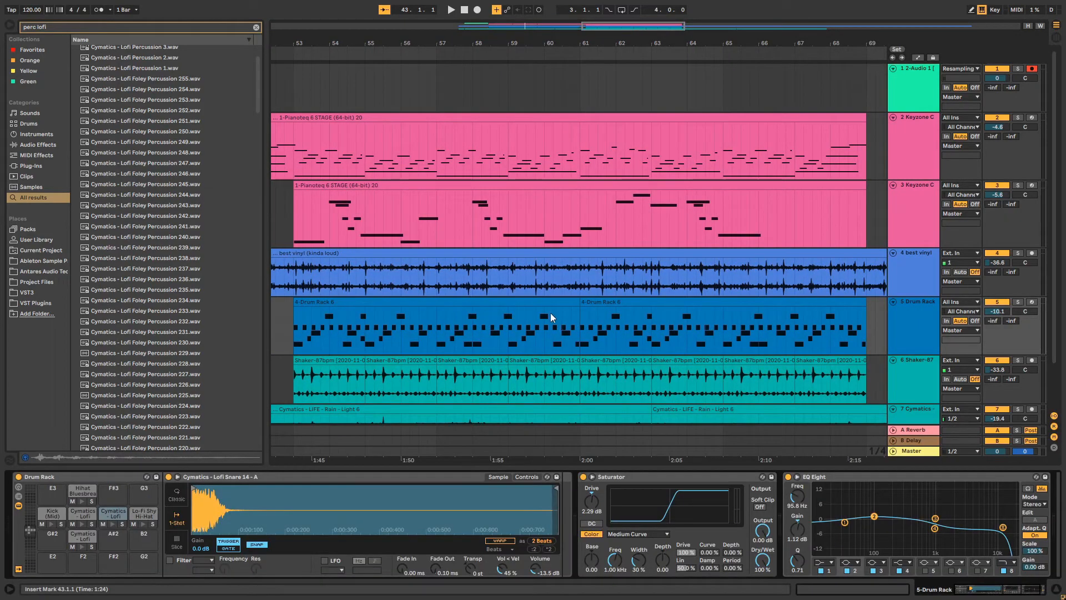
pyautogui.click(128, 255)
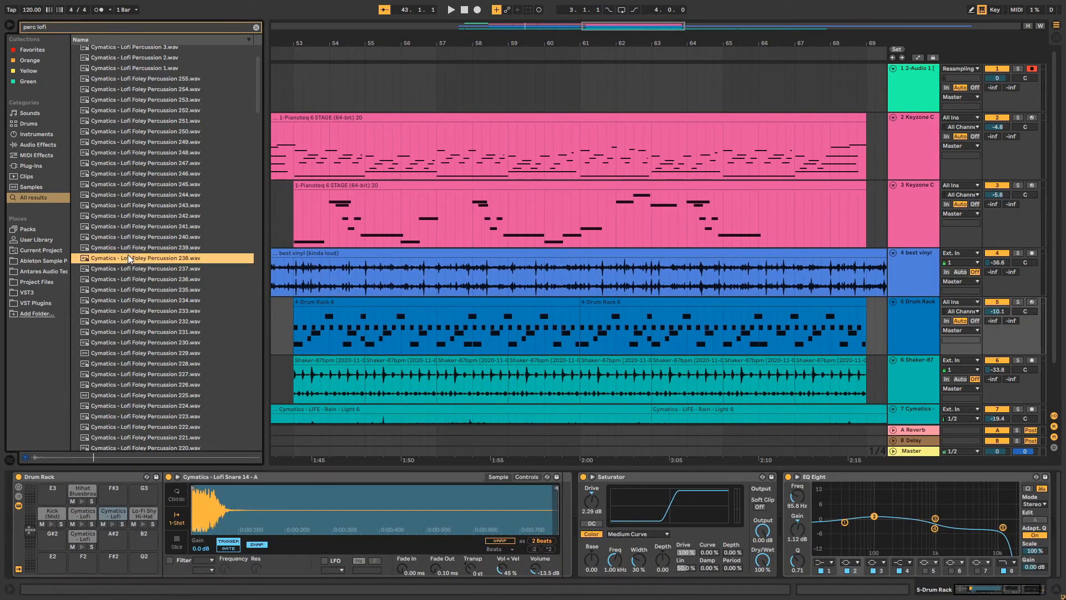
pyautogui.click(133, 278)
pyautogui.click(138, 290)
pyautogui.click(135, 299)
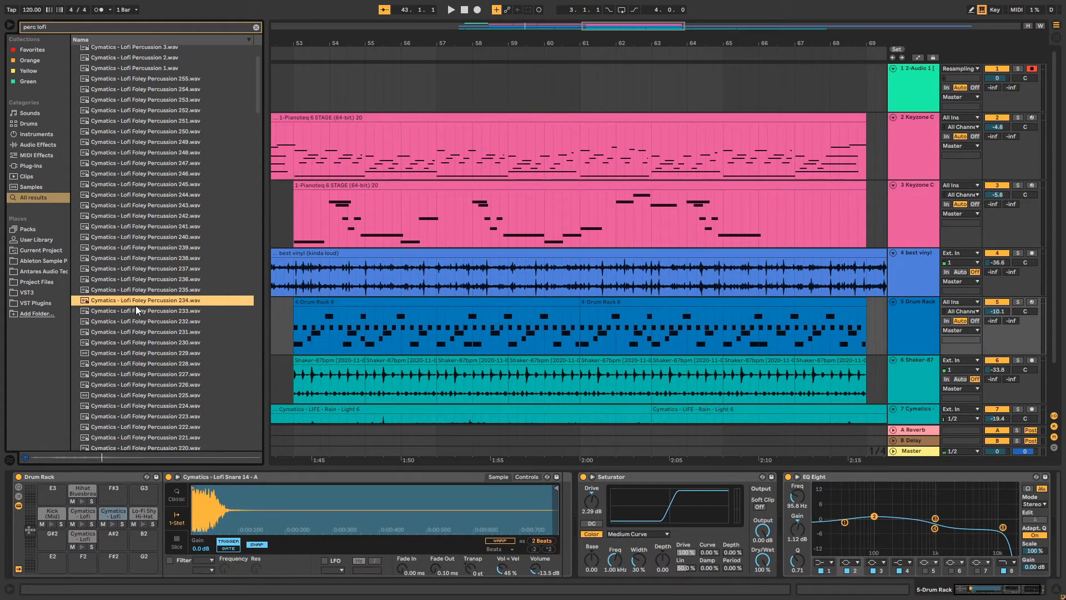
pyautogui.click(135, 289)
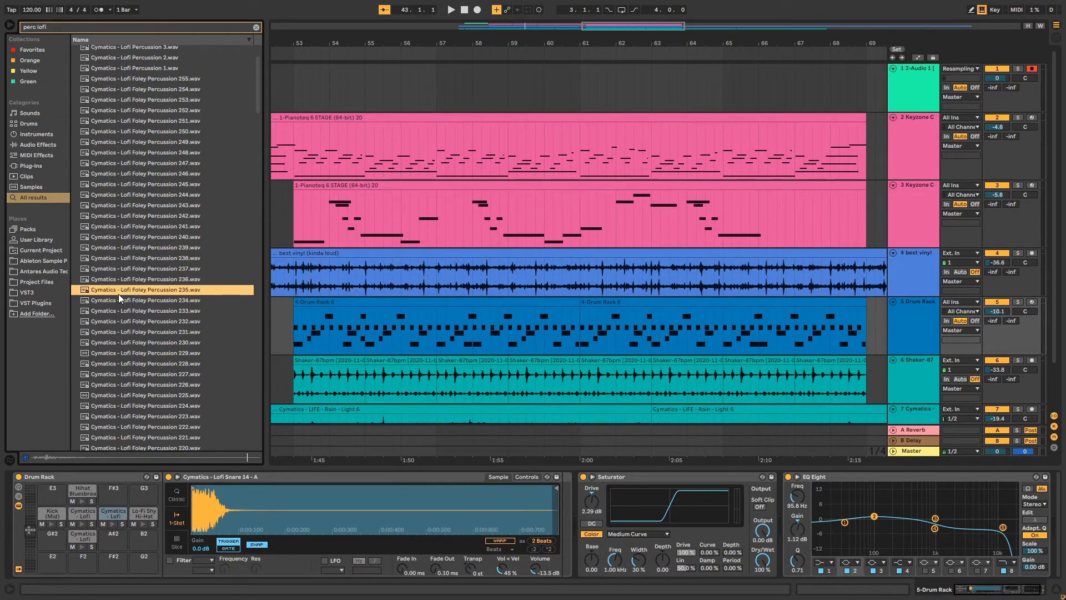
pyautogui.moveTo(114, 288); pyautogui.dragTo(116, 494)
# Step: Solo and arm the Drum Rack track, and play its pads to try out the Foley Percussion 235 sample
pyautogui.click(1018, 302)
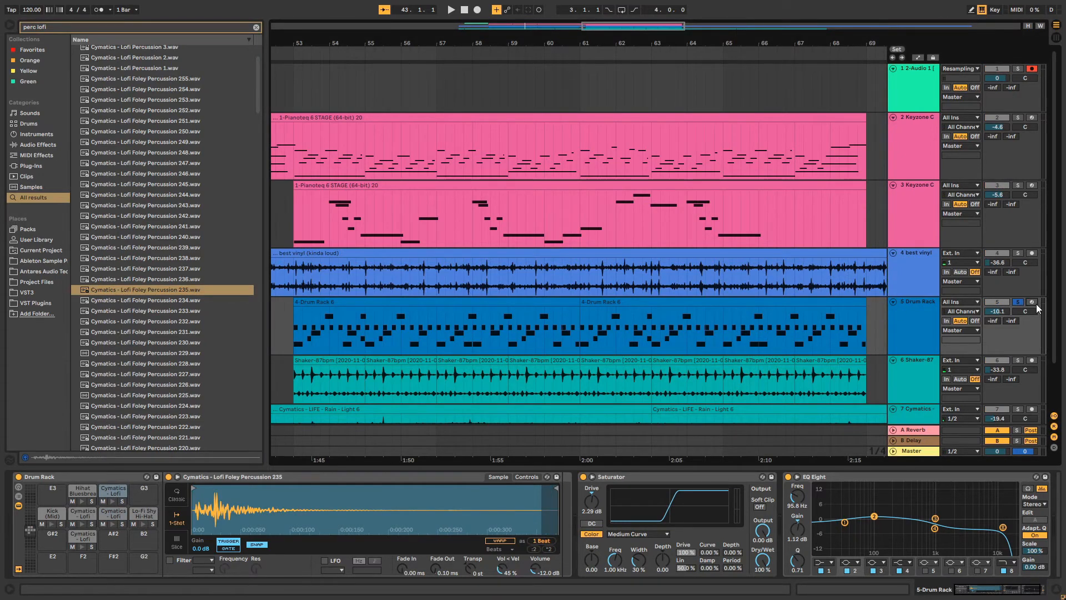
pyautogui.press('e')
pyautogui.press('f')
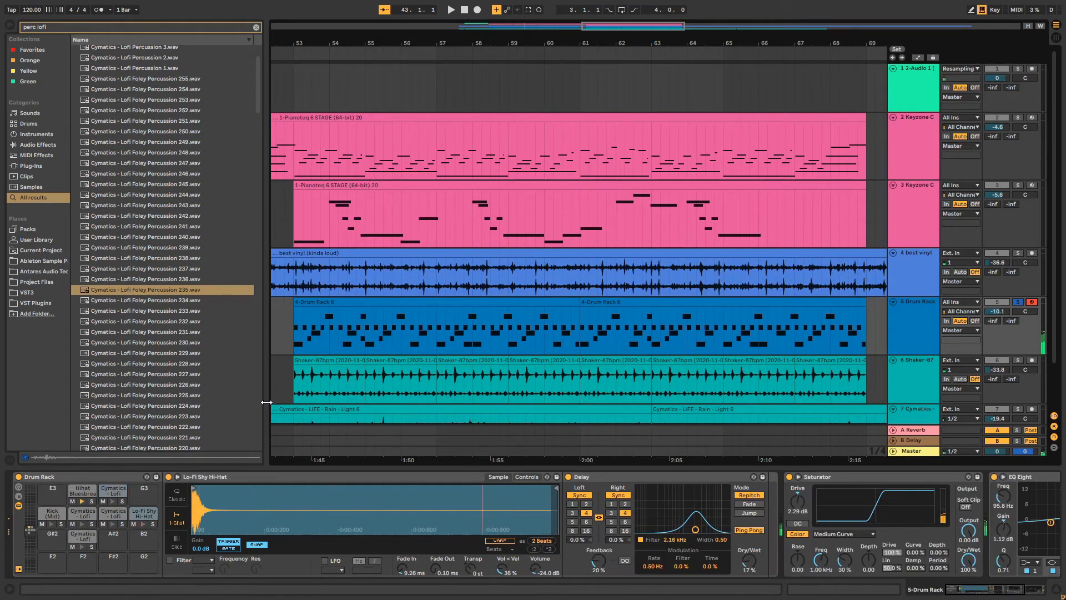
pyautogui.press('g')
pyautogui.press('t')
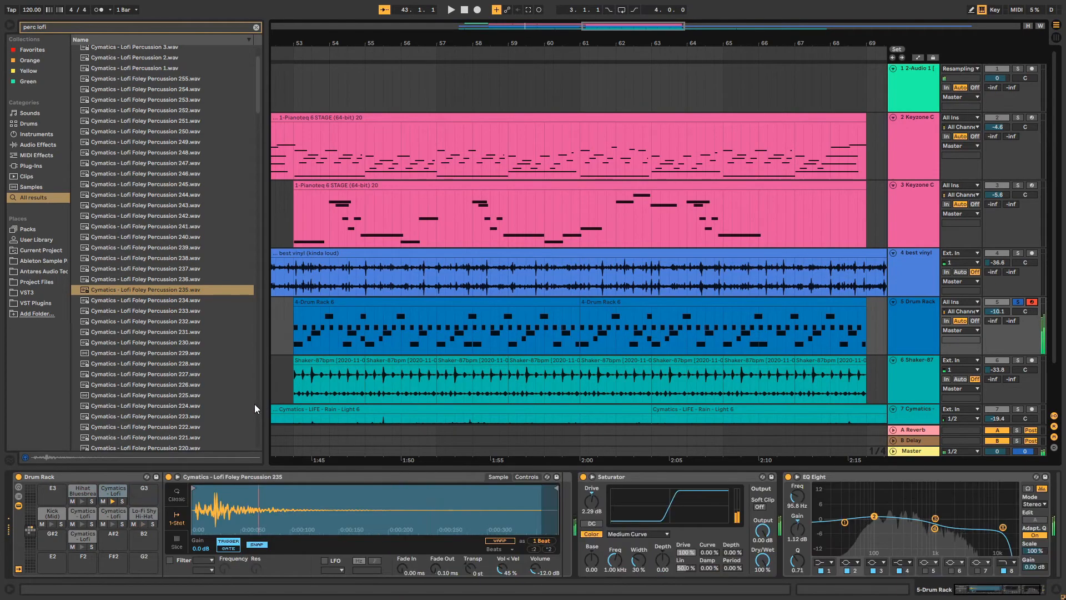
# Step: Play the soloed drums from bar 53 to rehearse the new percussion hit over the beat
pyautogui.click(294, 319)
pyautogui.press('space')
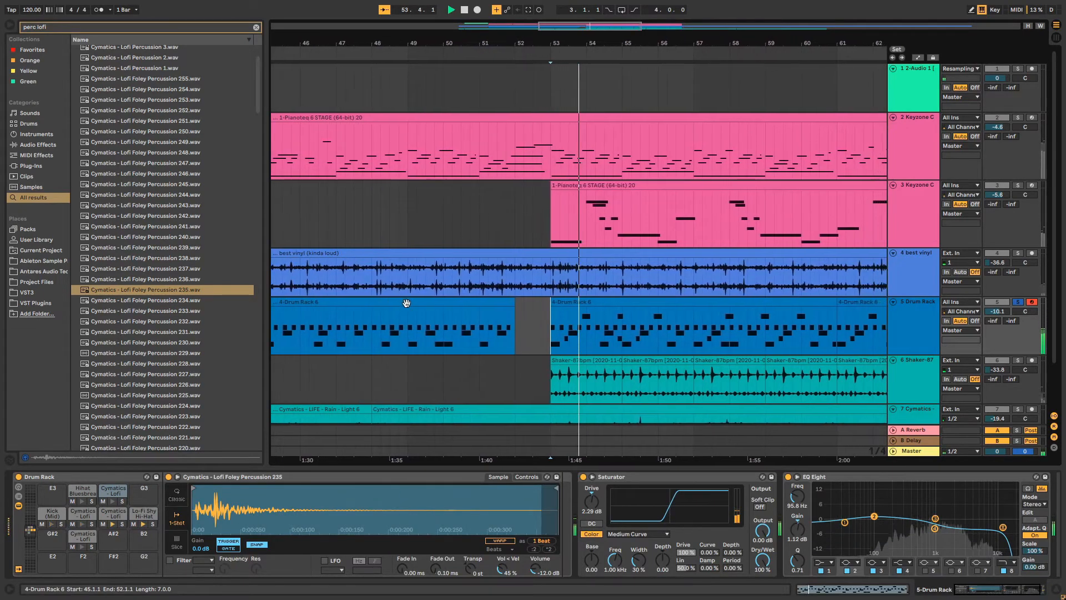
pyautogui.press('space')
pyautogui.press('space')
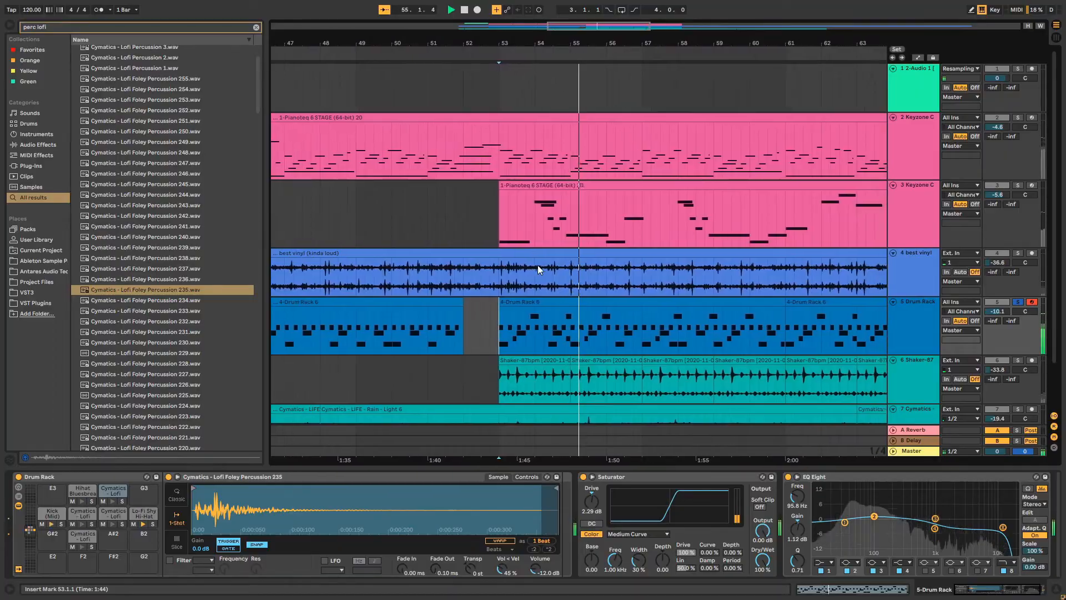
pyautogui.press('space')
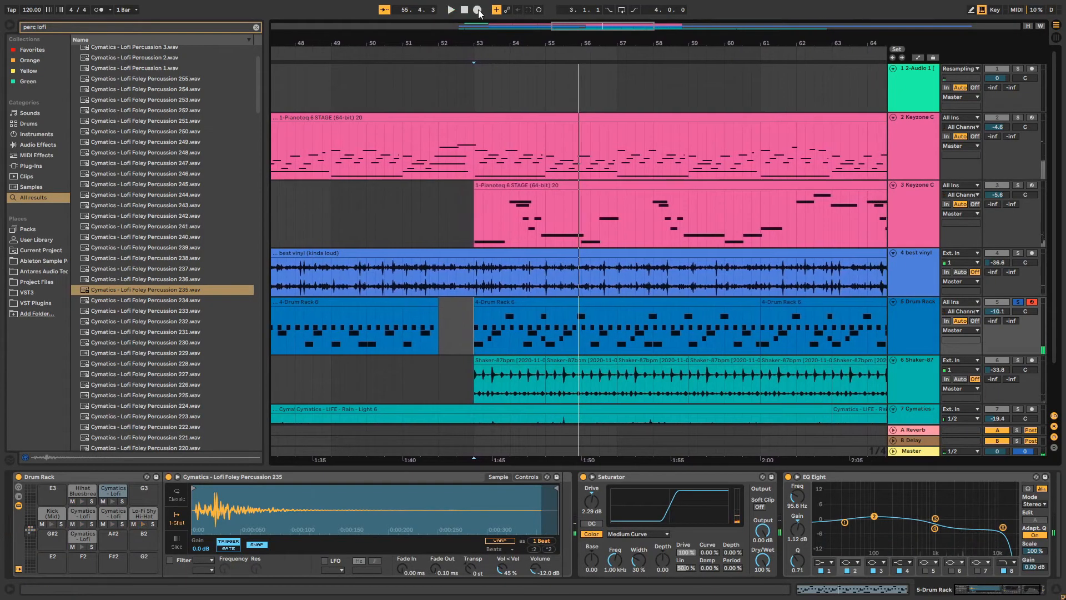
pyautogui.press('space')
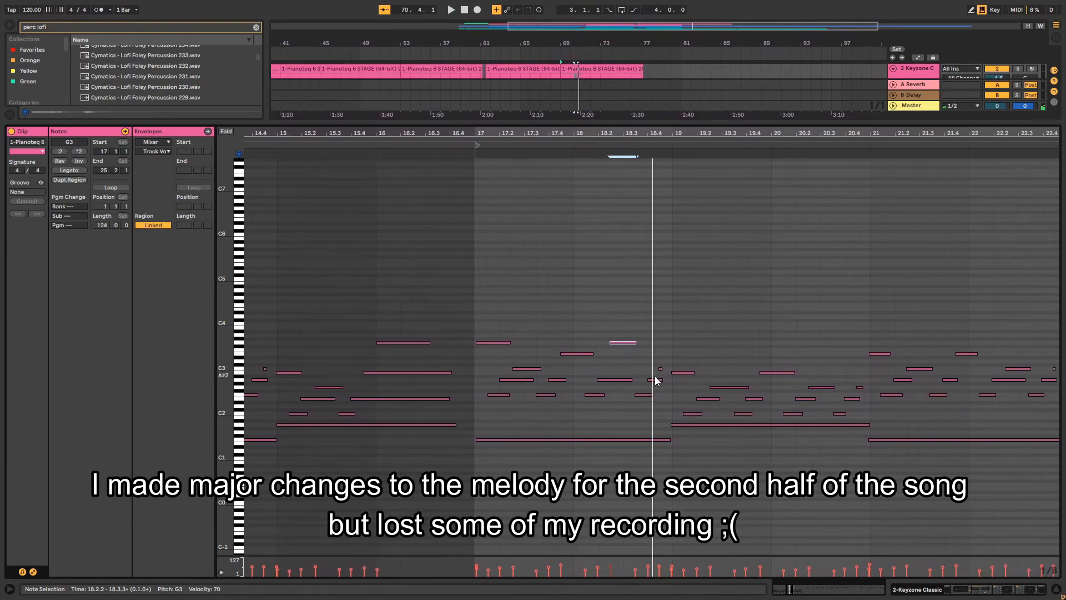
# Step: In the first Keyzone Classic track's clip, raise the A#2 note at 18.3.4 to D3 and play it back
pyautogui.moveTo(655, 380); pyautogui.dragTo(654, 373)
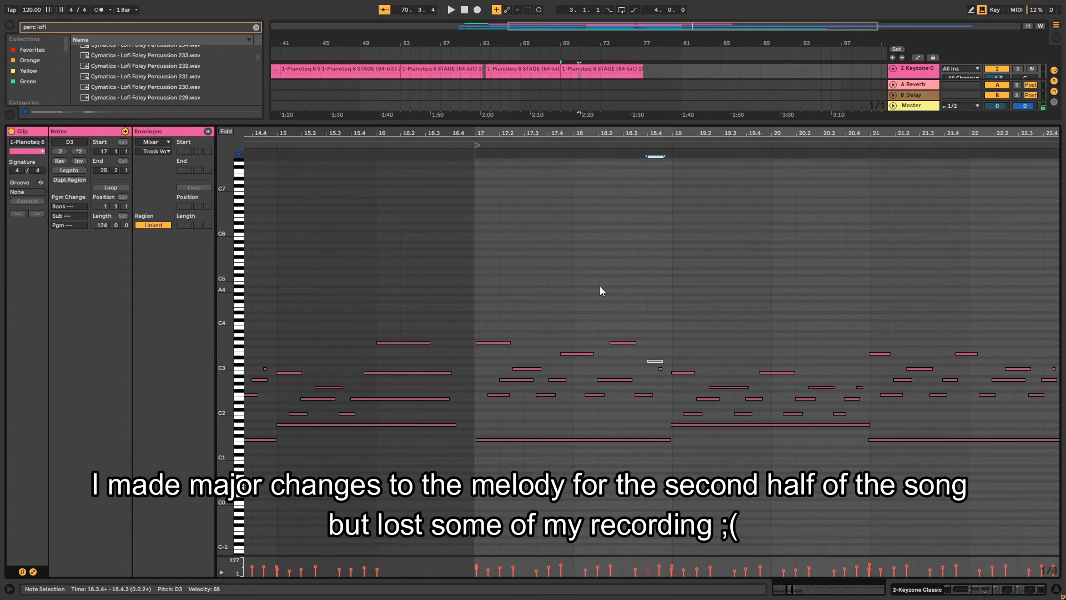
pyautogui.press('space')
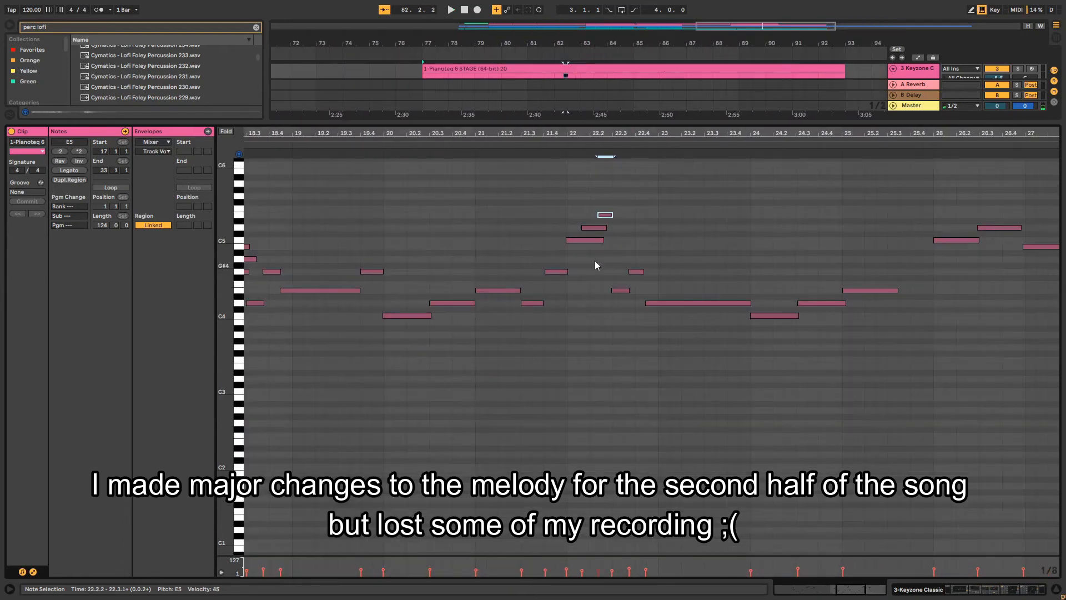
# Step: In the second Keyzone Classic melody, raise the two short notes late in bar 22 to G5 and E5 and listen back
pyautogui.moveTo(589, 243); pyautogui.dragTo(600, 226)
pyautogui.moveTo(617, 290); pyautogui.dragTo(618, 196)
pyautogui.moveTo(636, 272); pyautogui.dragTo(637, 217)
pyautogui.press('space')
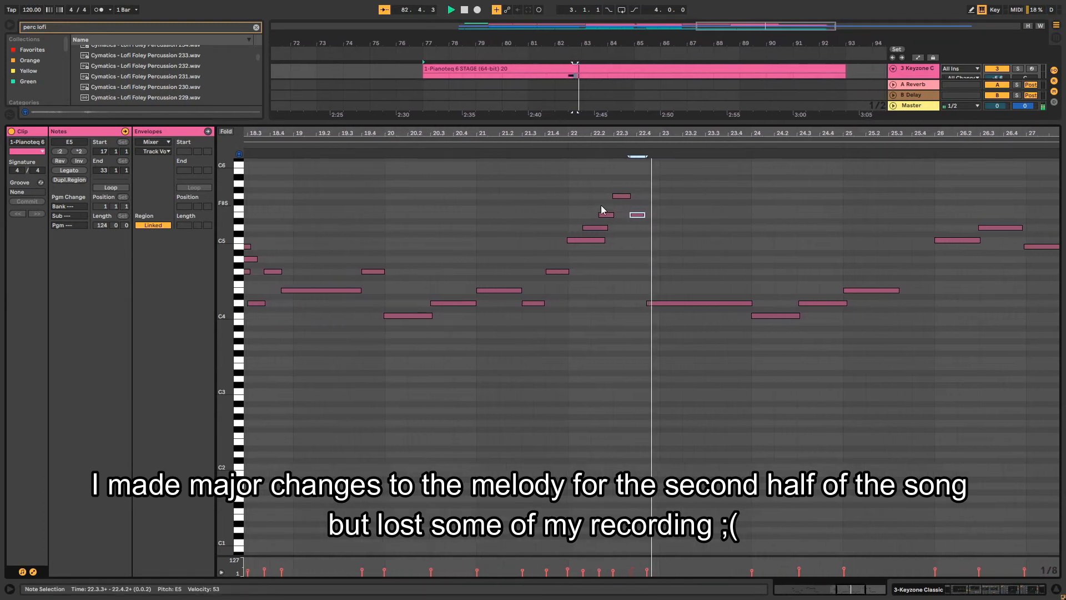
pyautogui.press('space')
pyautogui.moveTo(625, 302); pyautogui.dragTo(624, 230)
pyautogui.click(530, 145)
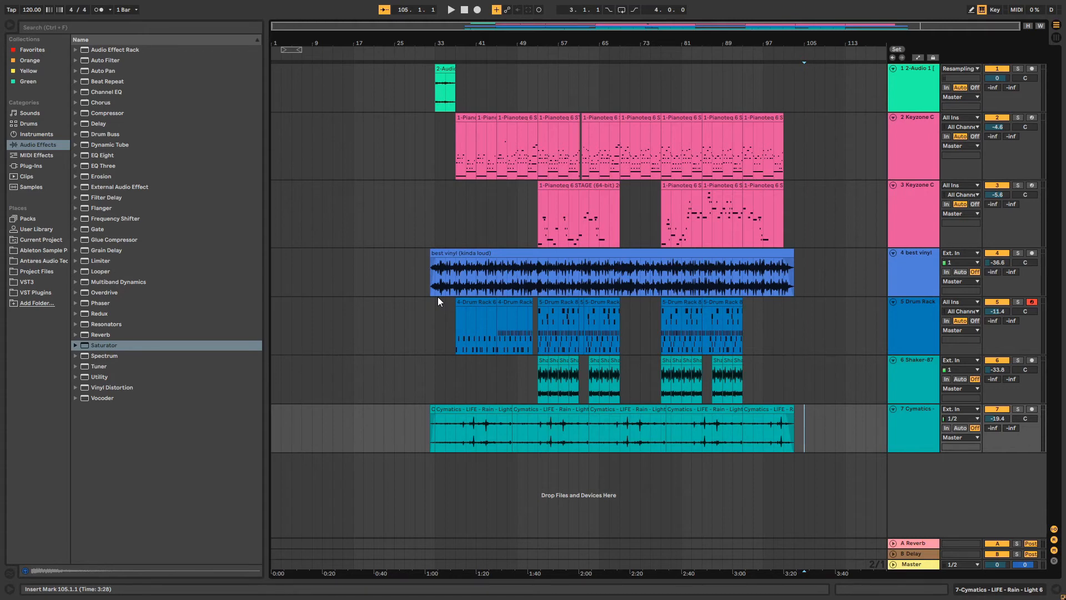
pyautogui.click(795, 122)
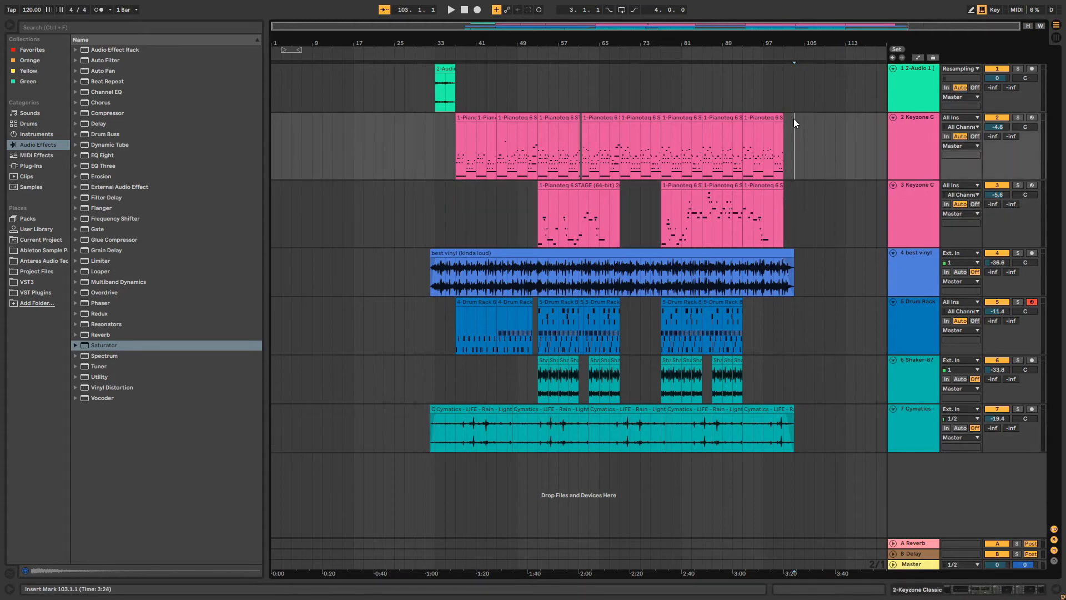
pyautogui.moveTo(425, 109); pyautogui.dragTo(371, 144)
pyautogui.click(384, 145)
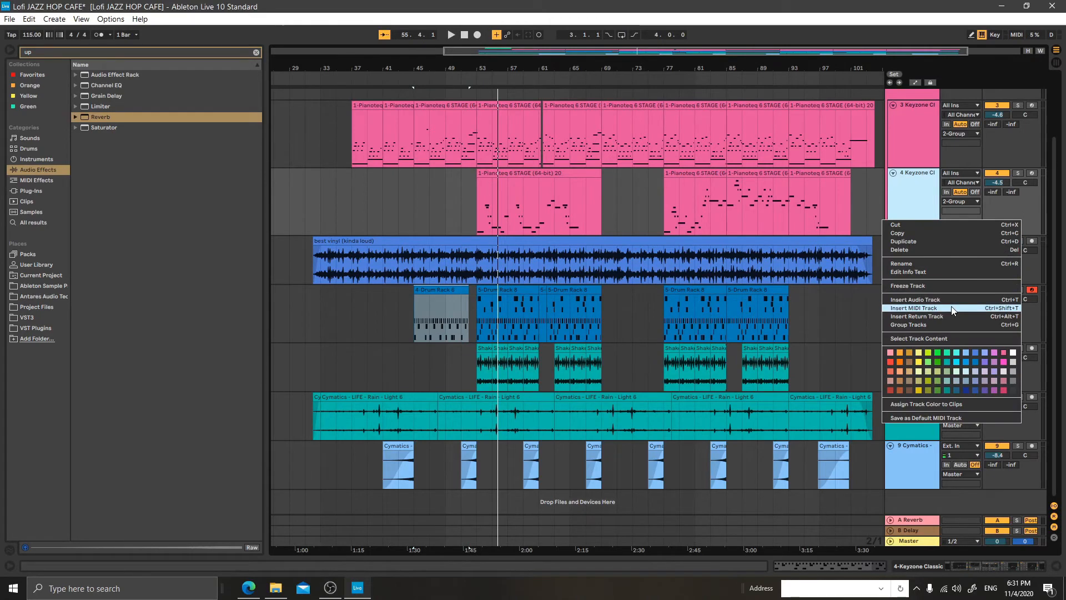
# Step: Insert a new MIDI track below the White Noise Up track
pyautogui.click(985, 529)
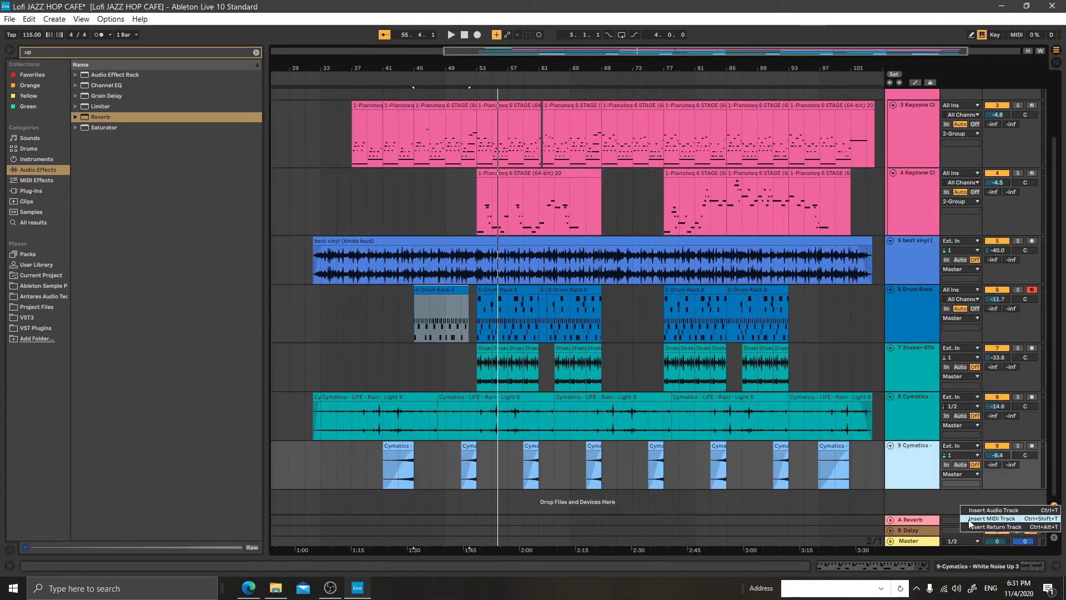
pyautogui.hotkey('ctrl', 'shift', 't')
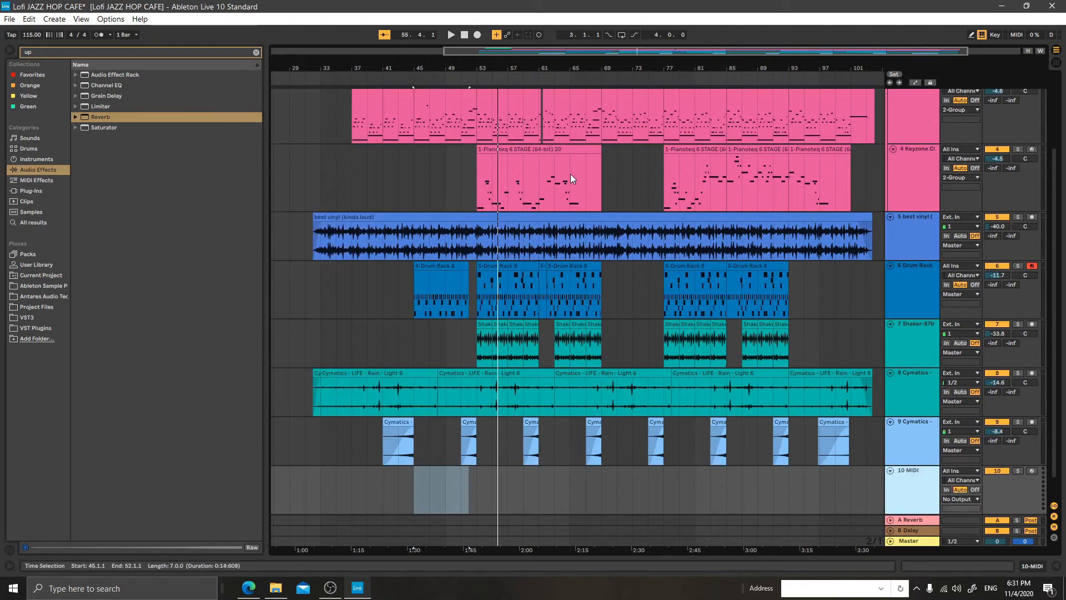
# Step: Play the arrangement from the second Keyzone Classic track's first clip at bar 53
pyautogui.scroll(2, 571, 174)
pyautogui.click(507, 211)
pyautogui.press('space')
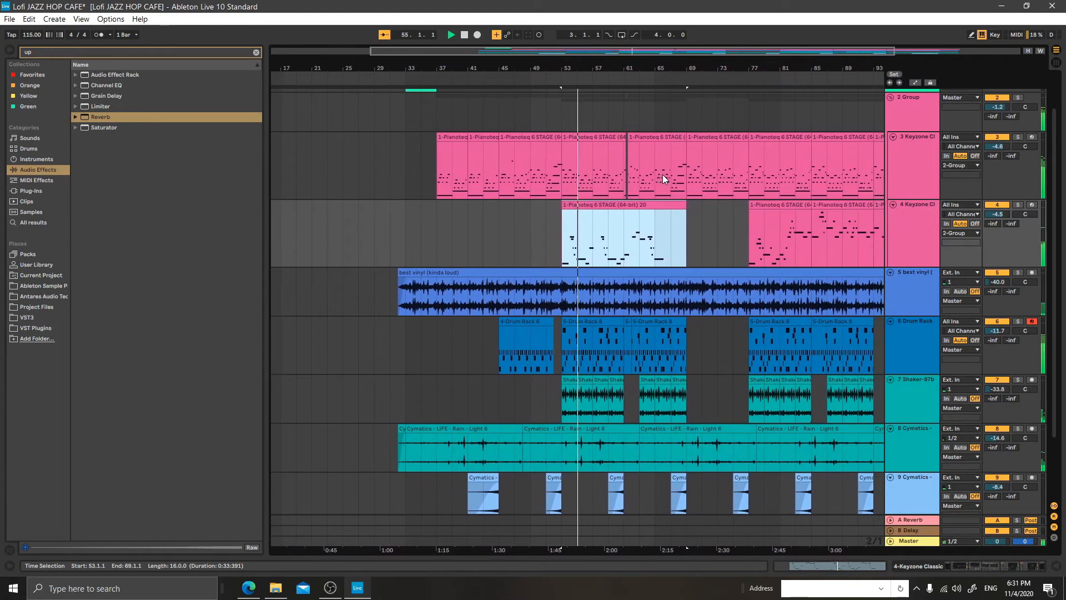
pyautogui.hotkey('ctrl', 'shift', 't')
# Step: Clear the browser search and open the Pad presets of Instrument Rack among the instruments
pyautogui.click(67, 53)
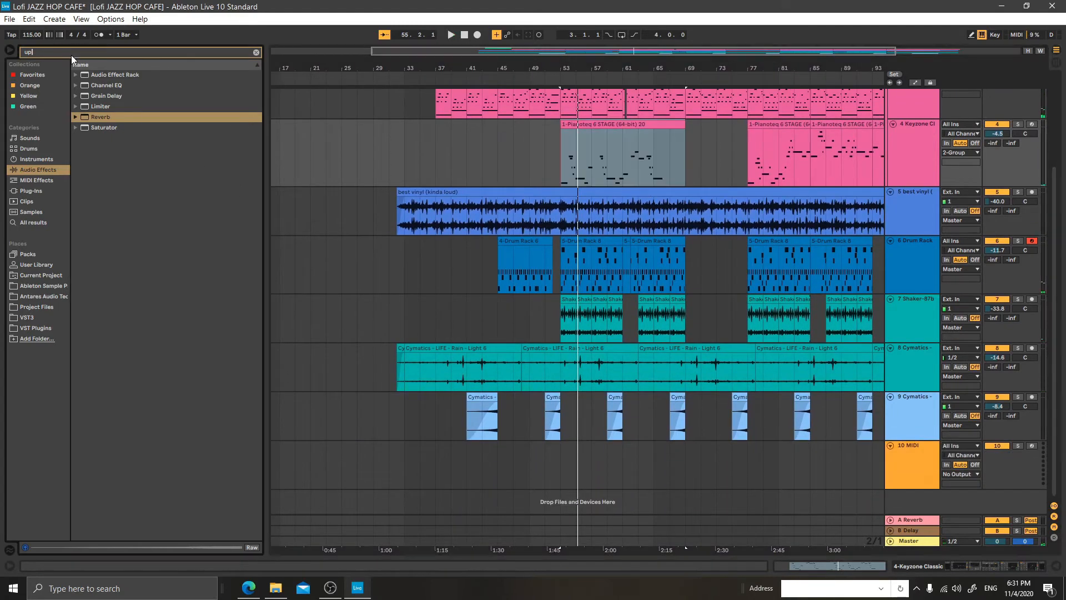
pyautogui.click(33, 178)
pyautogui.click(44, 159)
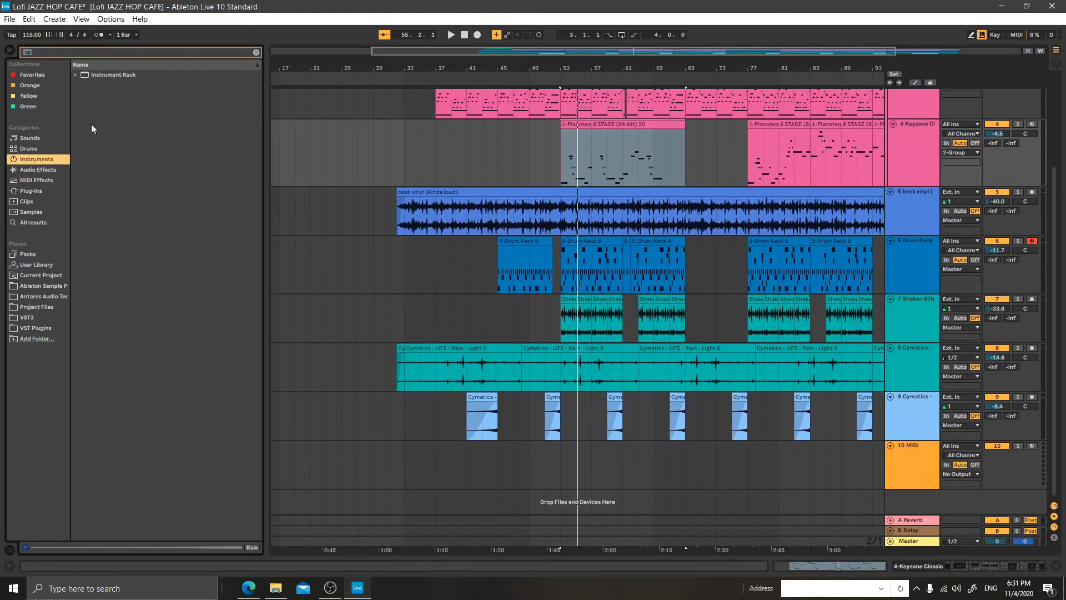
pyautogui.click(253, 51)
pyautogui.click(74, 106)
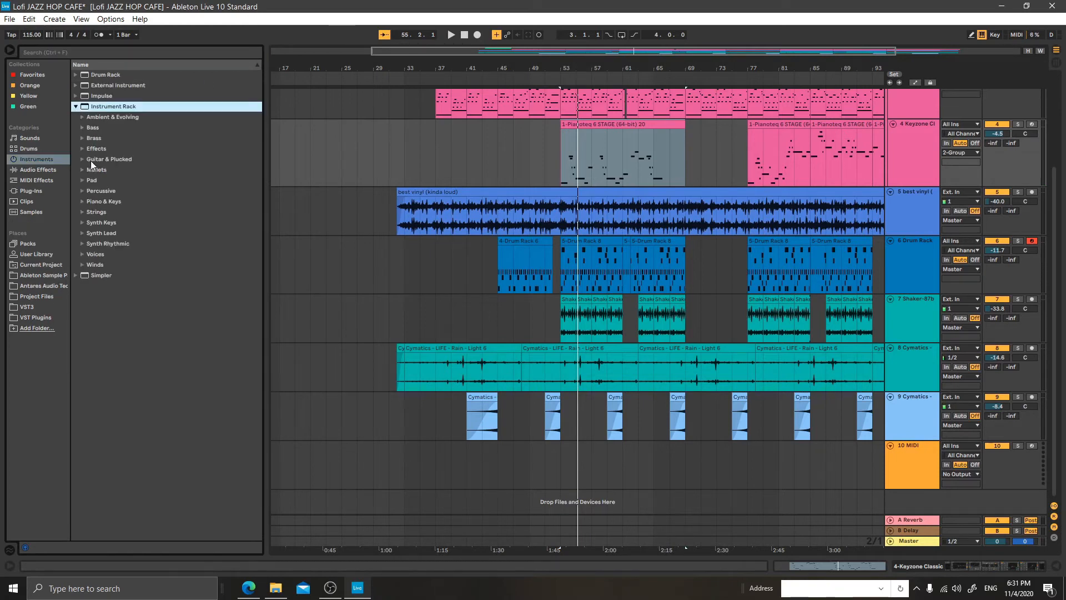
pyautogui.click(82, 192)
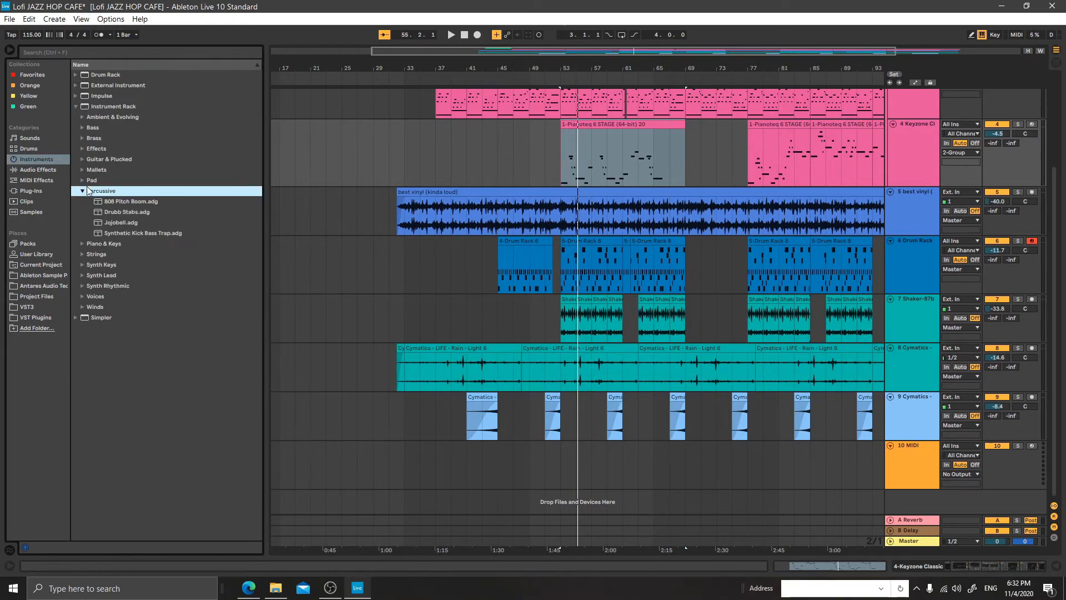
pyautogui.click(84, 181)
# Step: Audition pad presets including Digistensum Pad, Covalent Theorem Pad and Chord Sweeper, and load Celestial Pad on the new MIDI track
pyautogui.click(103, 212)
pyautogui.scroll(-1, 105, 205)
pyautogui.click(104, 201)
pyautogui.scroll(-2, 104, 204)
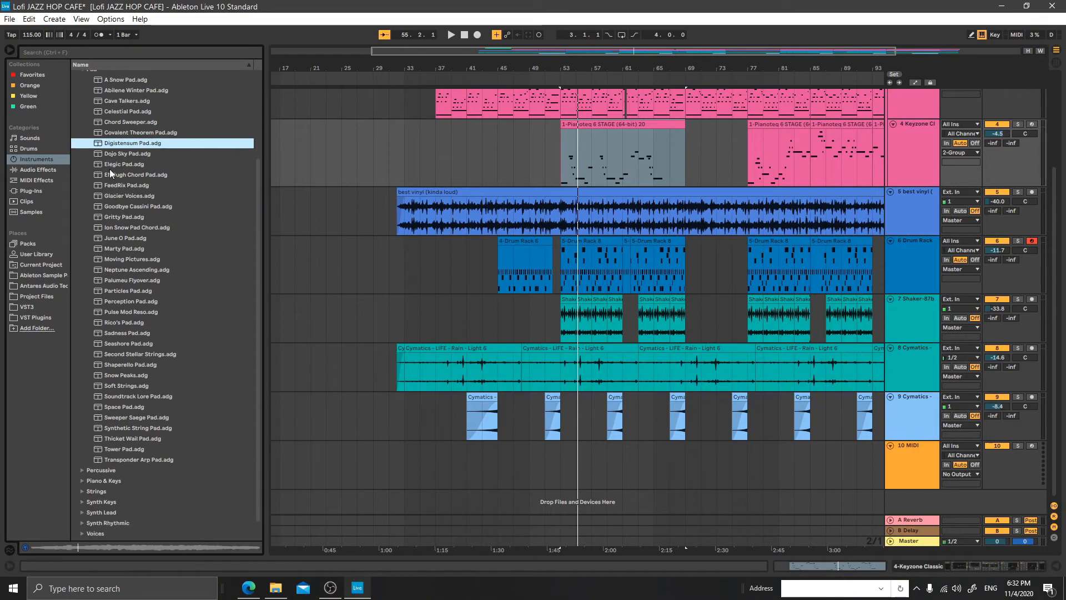
pyautogui.click(114, 132)
pyautogui.click(117, 122)
pyautogui.click(118, 111)
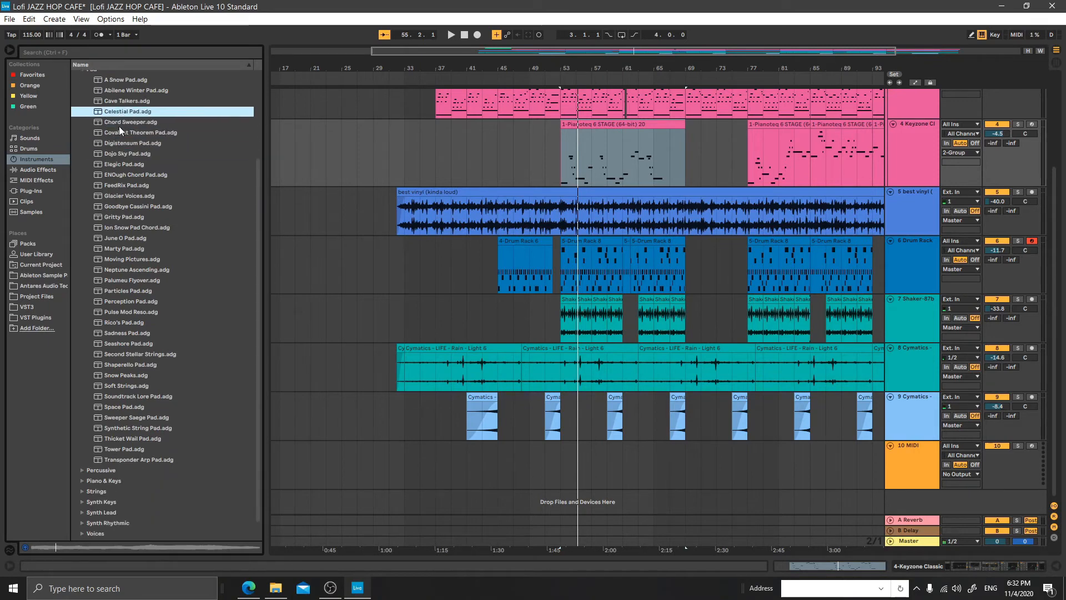
pyautogui.doubleClick(119, 112)
# Step: Audition the Glacier Voices preset and load it on the new MIDI track in place of Celestial Pad
pyautogui.click(136, 216)
pyautogui.click(135, 204)
pyautogui.click(138, 198)
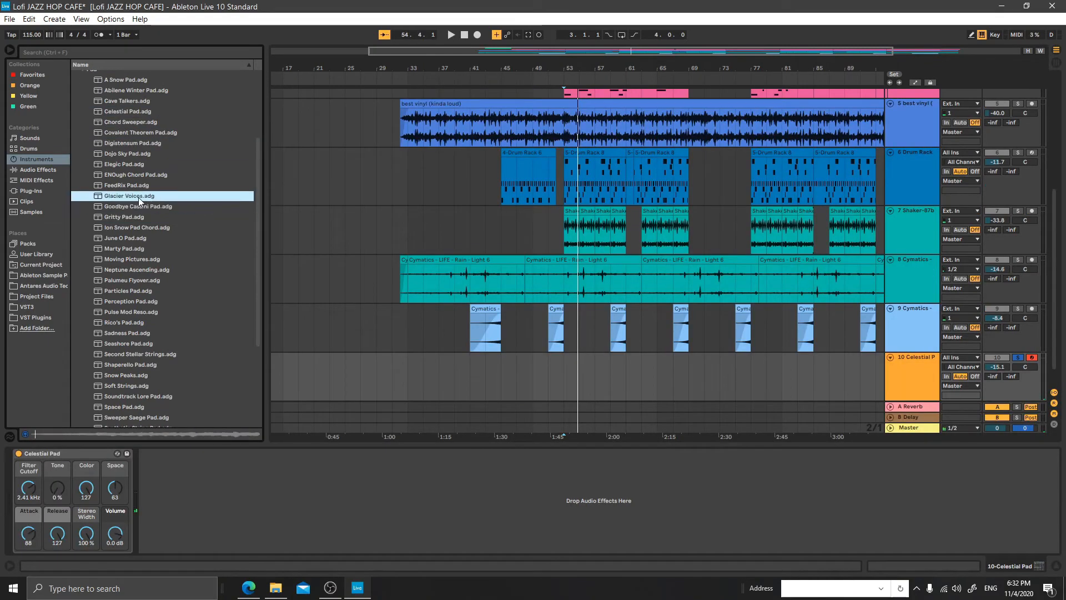
pyautogui.moveTo(225, 201); pyautogui.dragTo(122, 197)
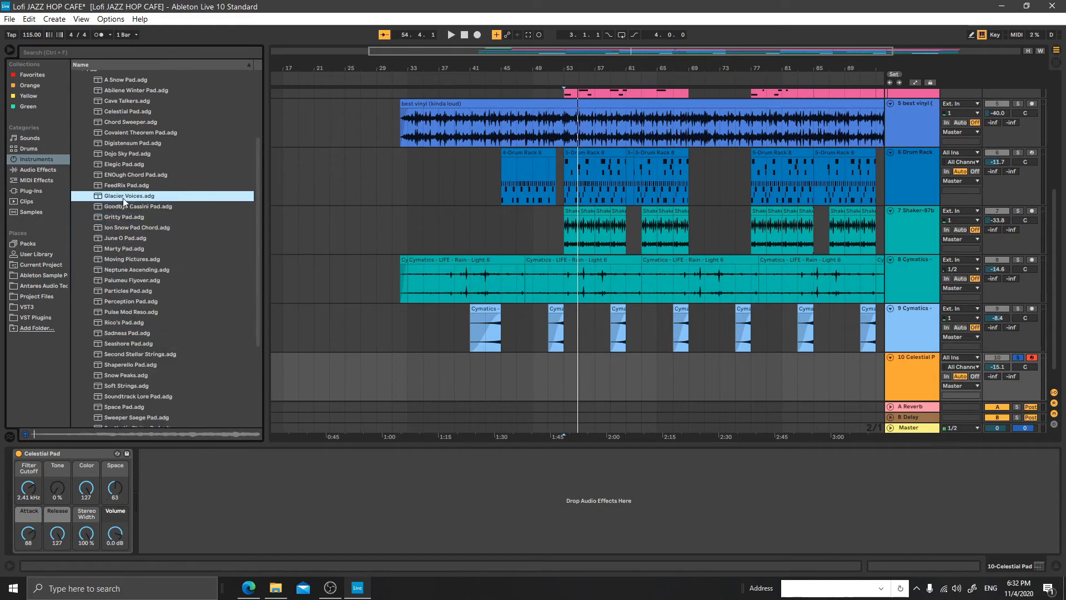
pyautogui.doubleClick(109, 196)
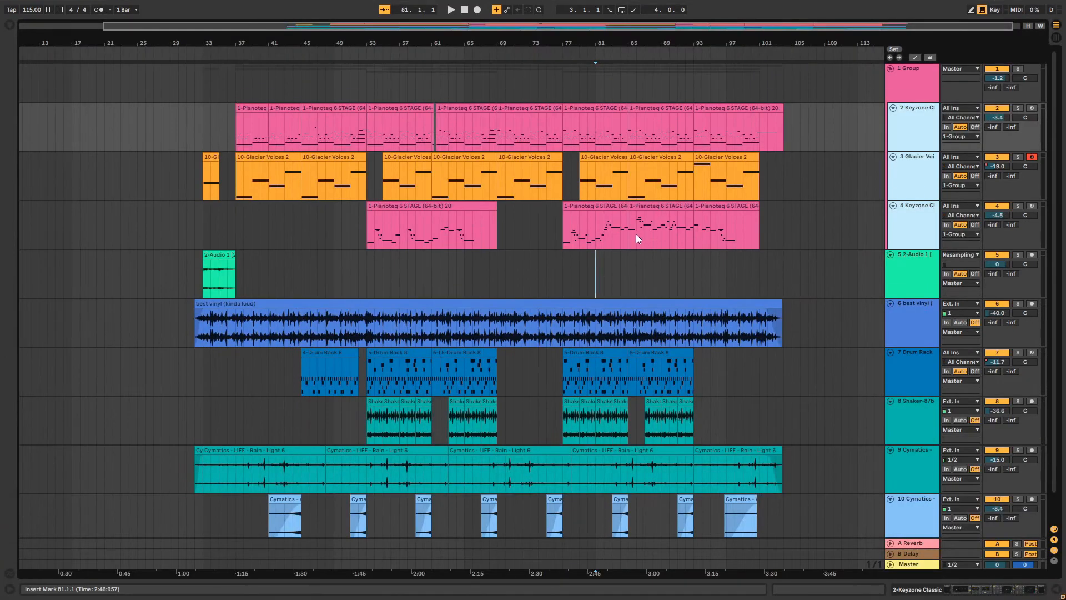
pyautogui.click(474, 249)
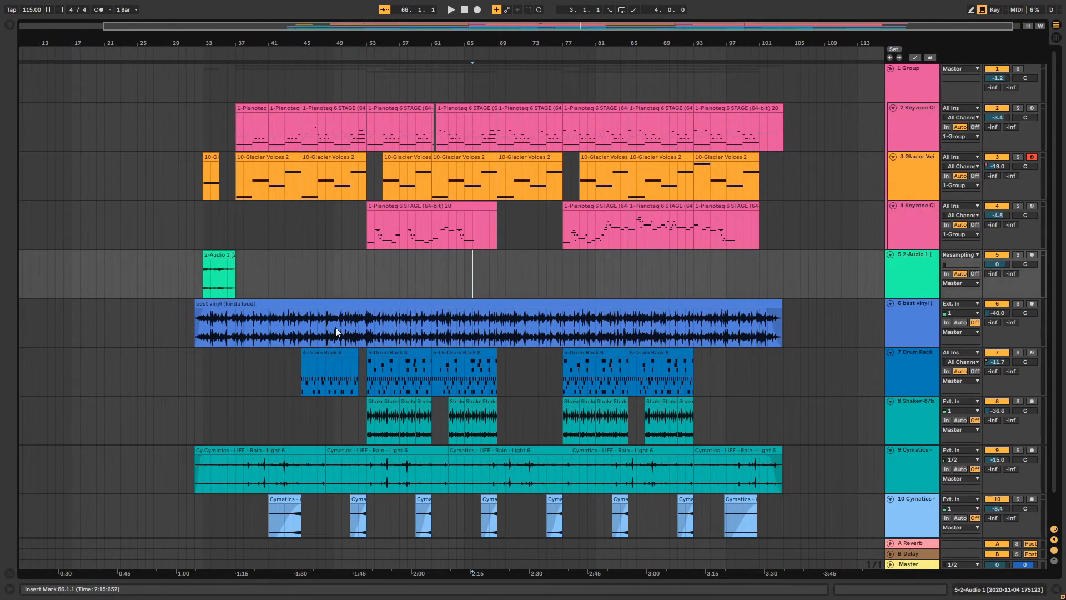
pyautogui.scroll(-2, 494, 249)
pyautogui.scroll(1, 495, 249)
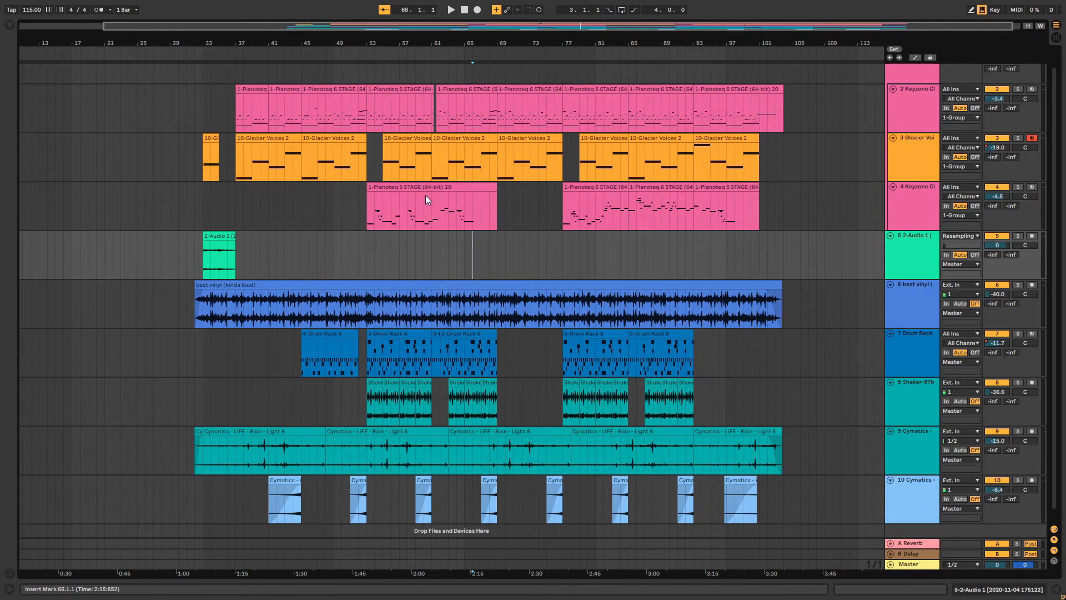
pyautogui.scroll(-1, 433, 205)
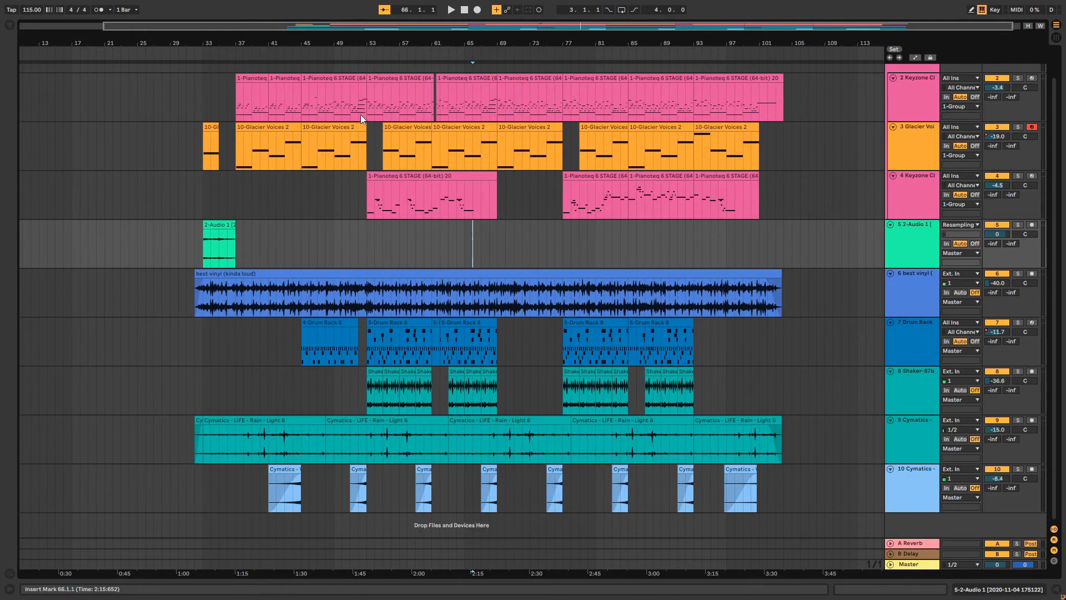
# Step: Solo the Glacier Voices track and play its clip spanning bars 45 to 53
pyautogui.click(351, 145)
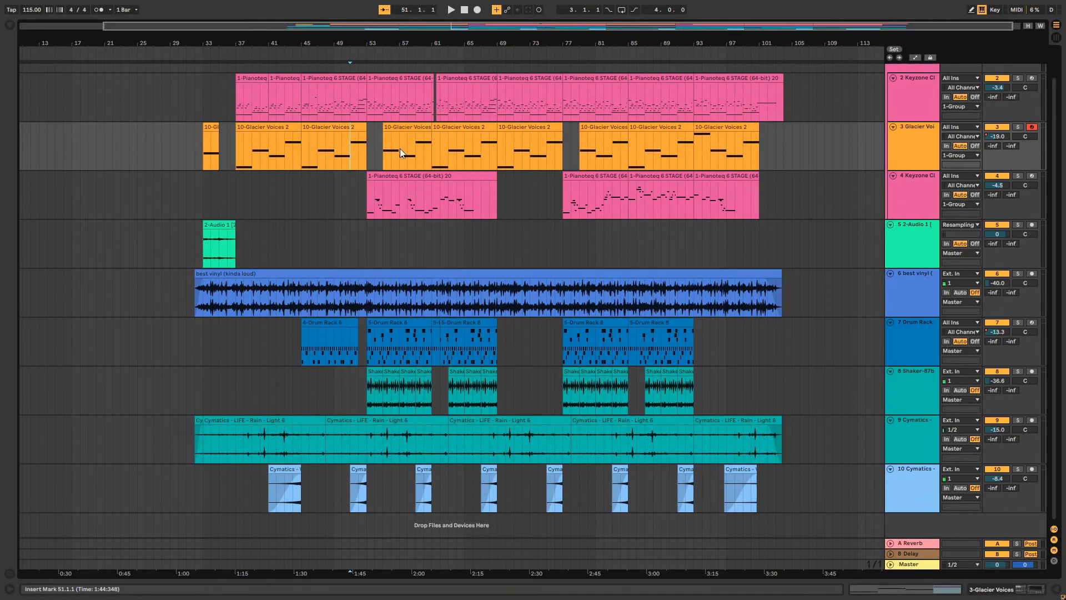
pyautogui.click(333, 128)
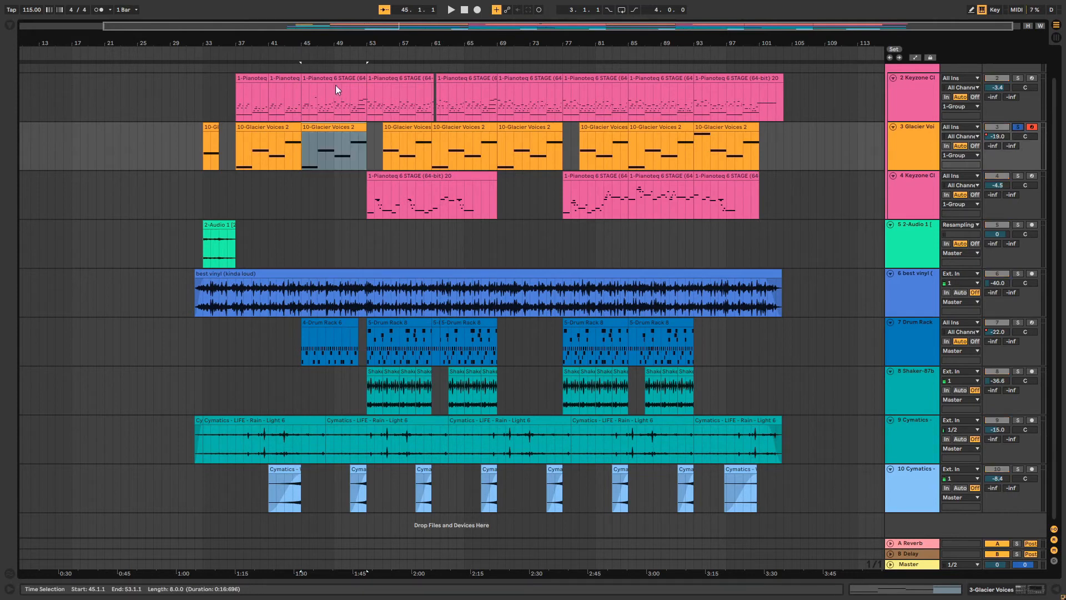
pyautogui.click(385, 166)
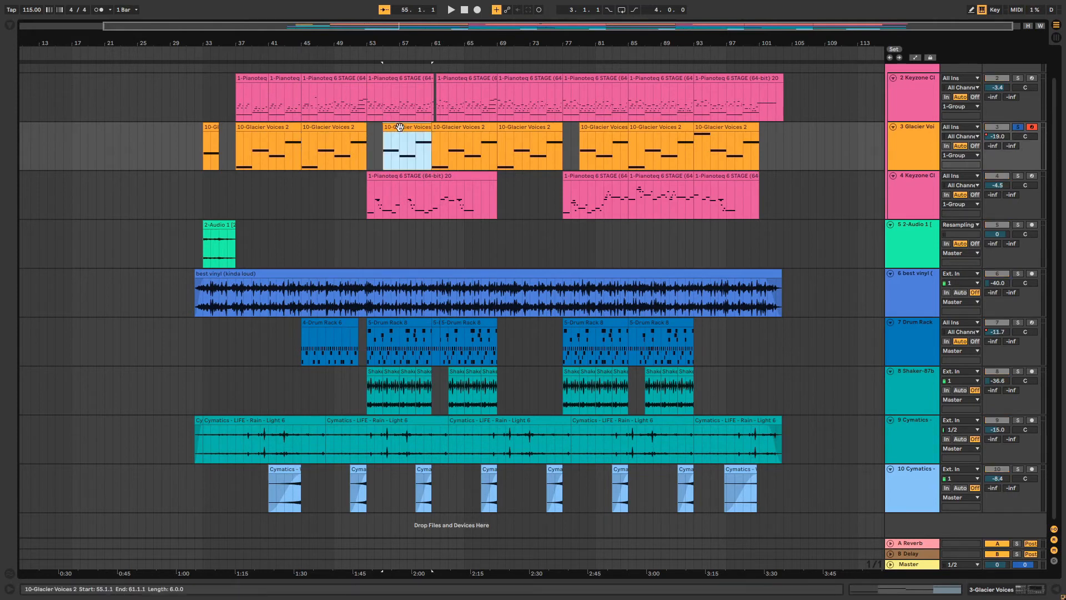
pyautogui.click(368, 161)
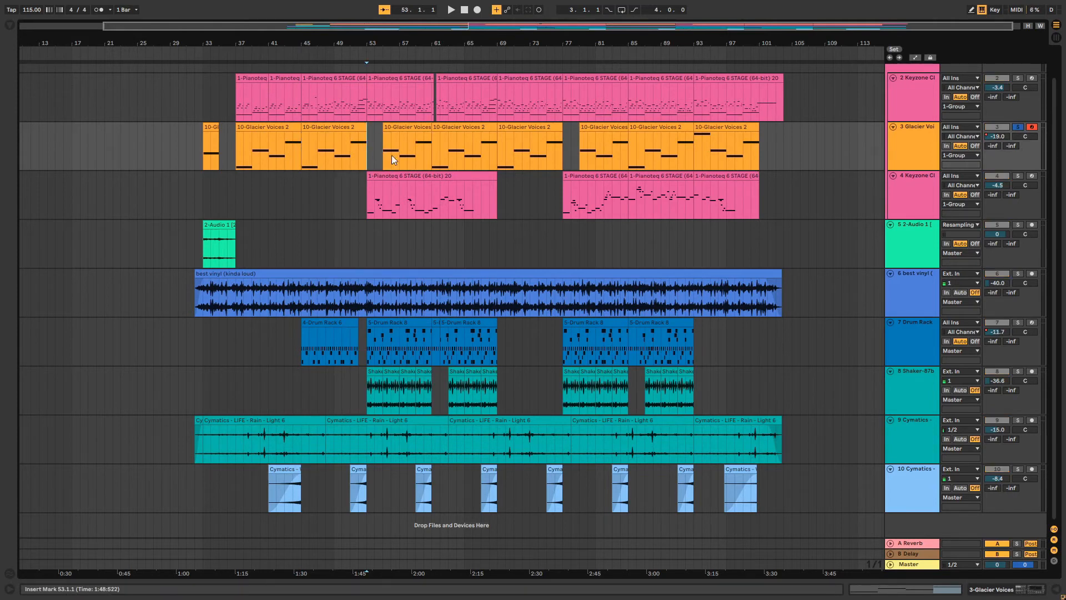
pyautogui.click(338, 141)
pyautogui.press('space')
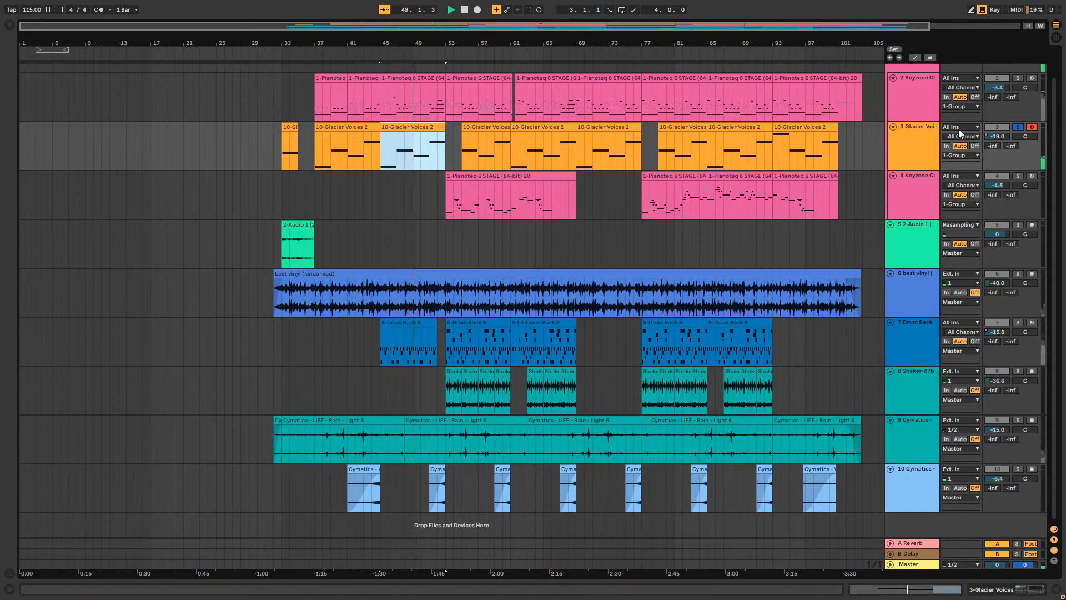
# Step: Show the automation lanes, try raising the Glacier Voices track's volume line while it plays, and undo that change
pyautogui.click(915, 57)
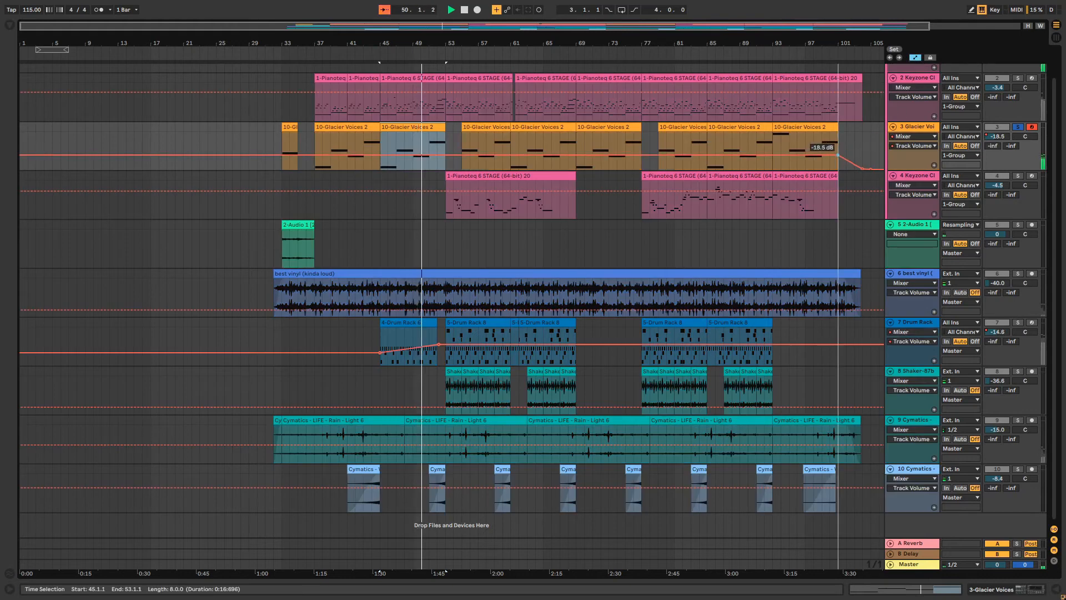
pyautogui.moveTo(836, 154); pyautogui.dragTo(837, 145)
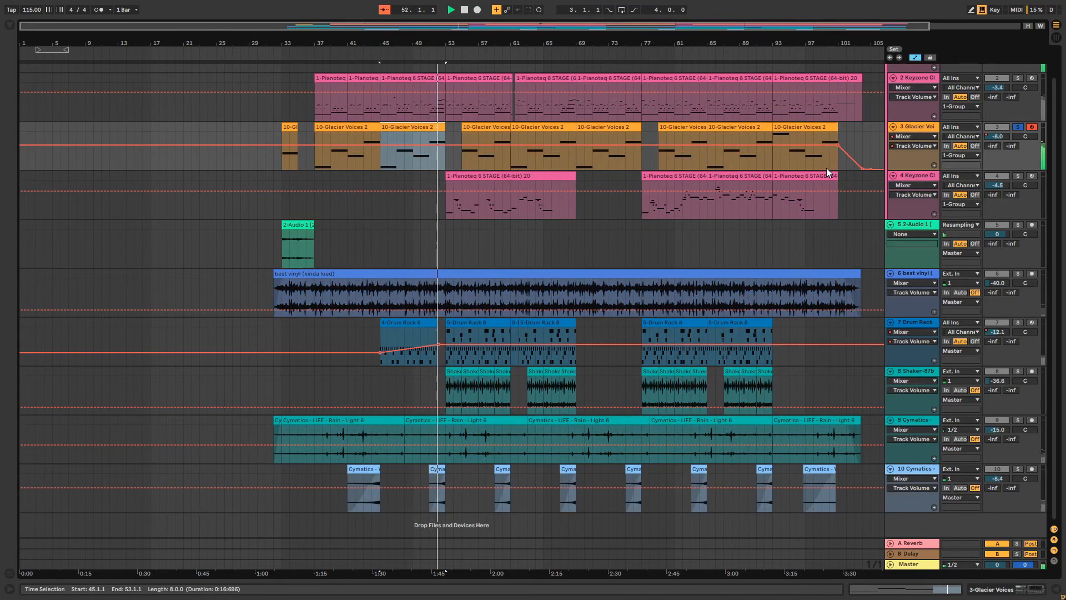
pyautogui.press('space')
pyautogui.hotkey('ctrl', 'z')
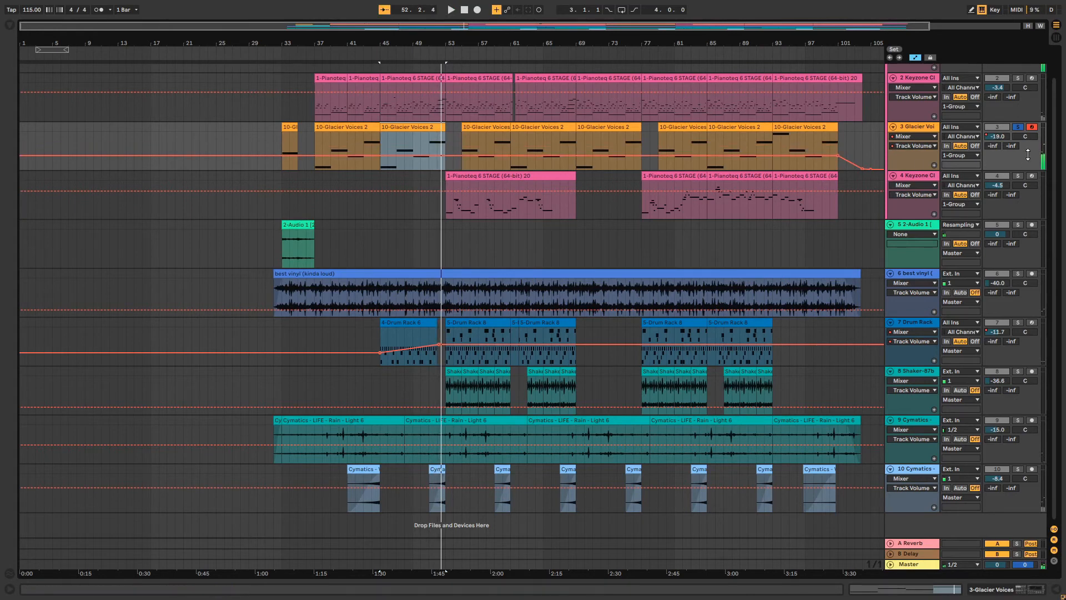
# Step: Unsolo the Glacier Voices track and hide the automation lanes
pyautogui.click(1019, 127)
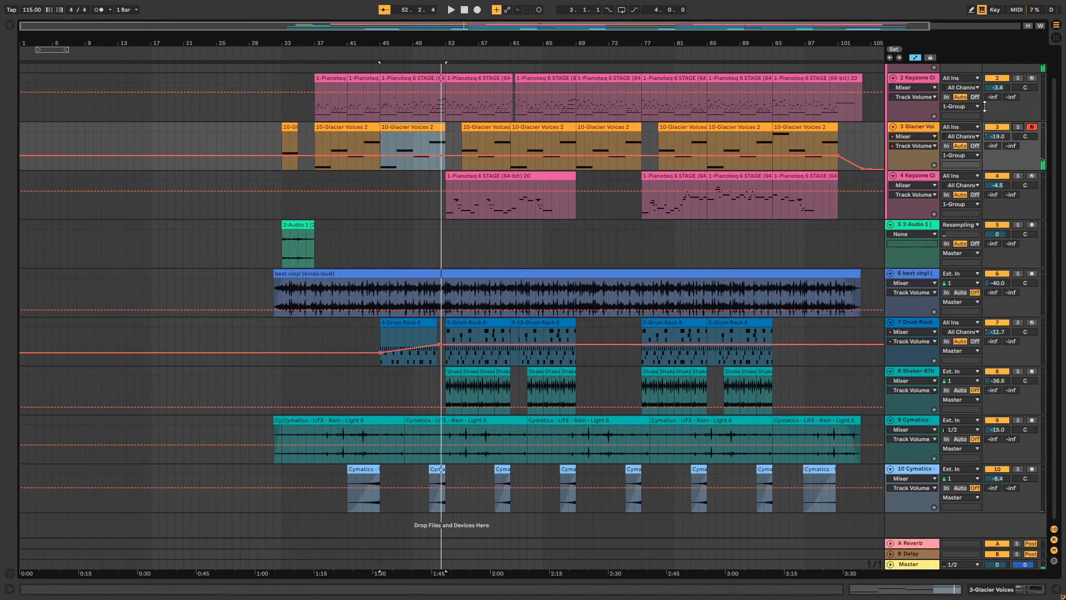
pyautogui.click(915, 58)
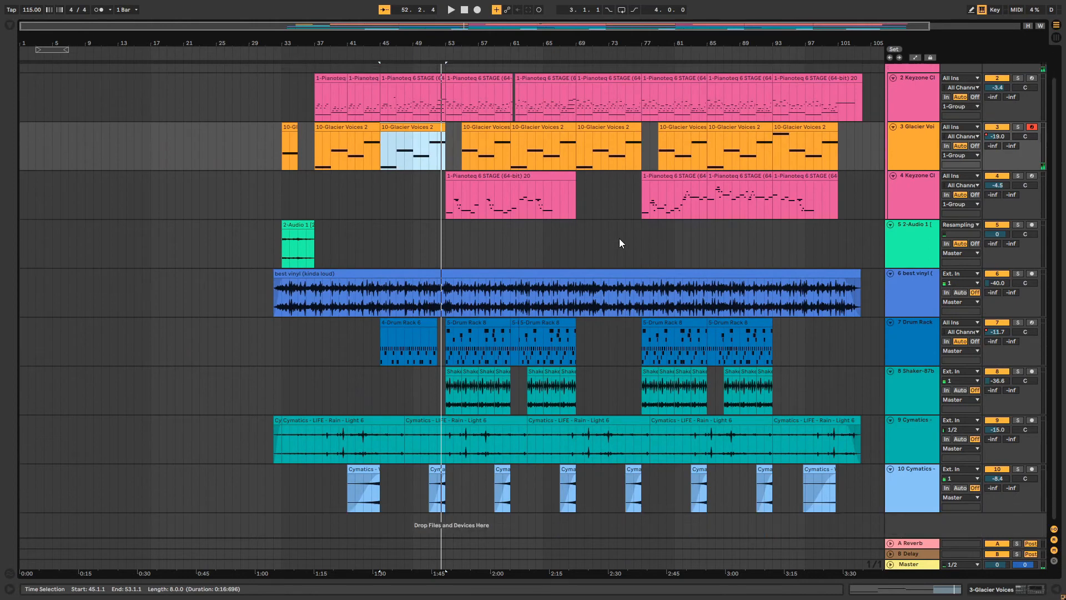
pyautogui.scroll(2, 623, 237)
pyautogui.moveTo(389, 27); pyautogui.dragTo(508, 43)
pyautogui.scroll(-2, 472, 211)
pyautogui.scroll(2, 472, 211)
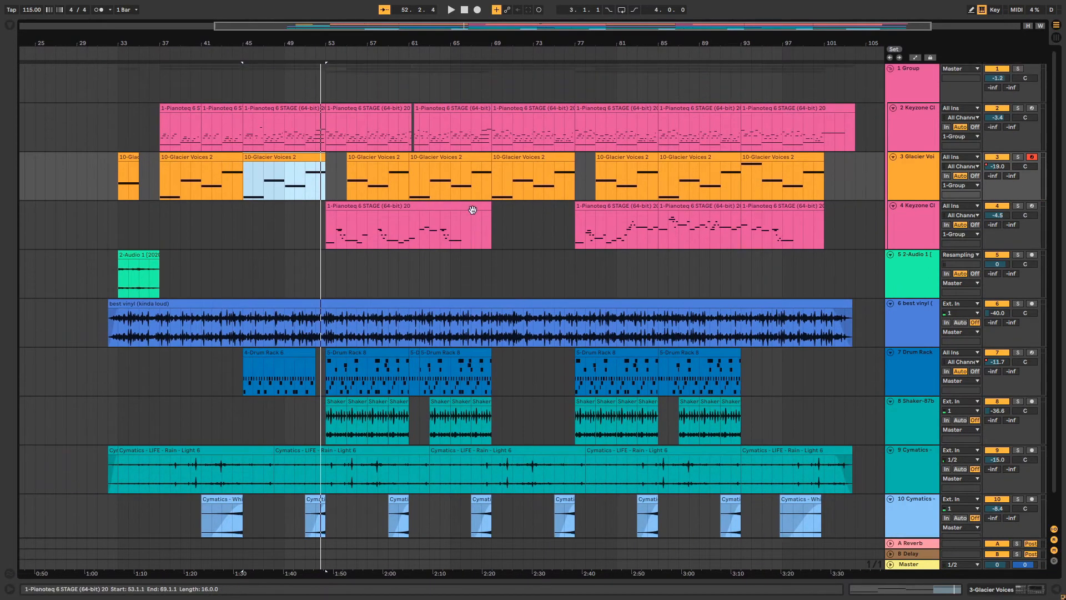
pyautogui.scroll(-1, 473, 206)
pyautogui.scroll(-1, 473, 207)
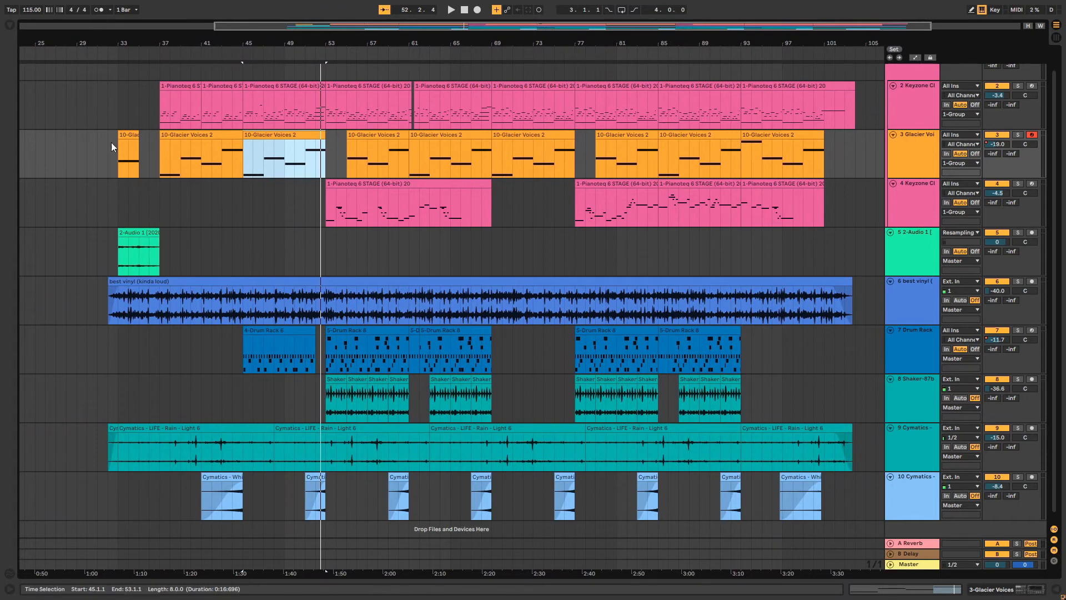
pyautogui.click(113, 126)
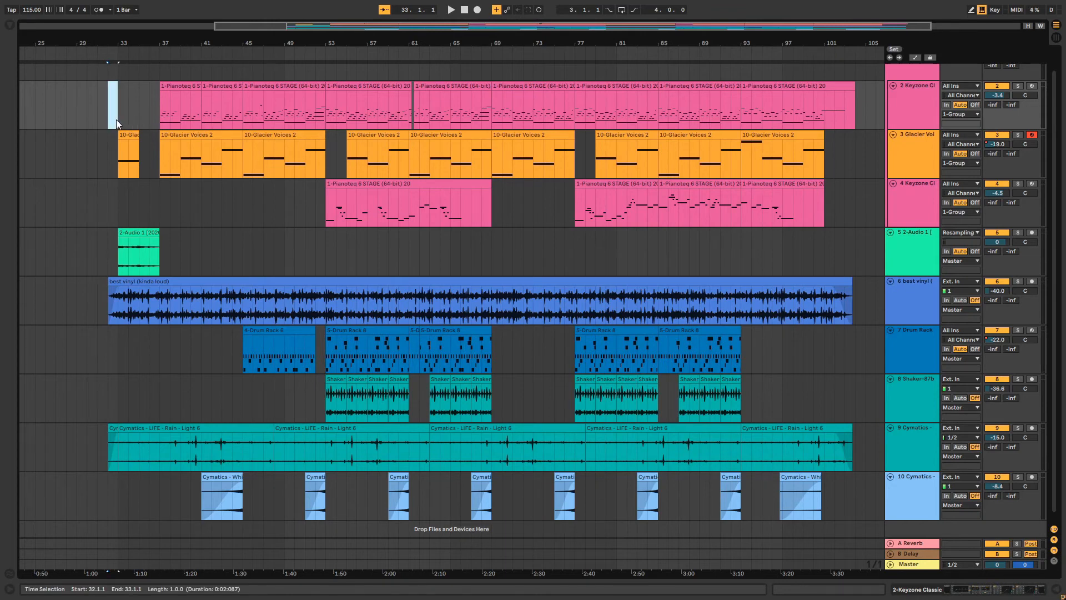
pyautogui.scroll(3, 422, 275)
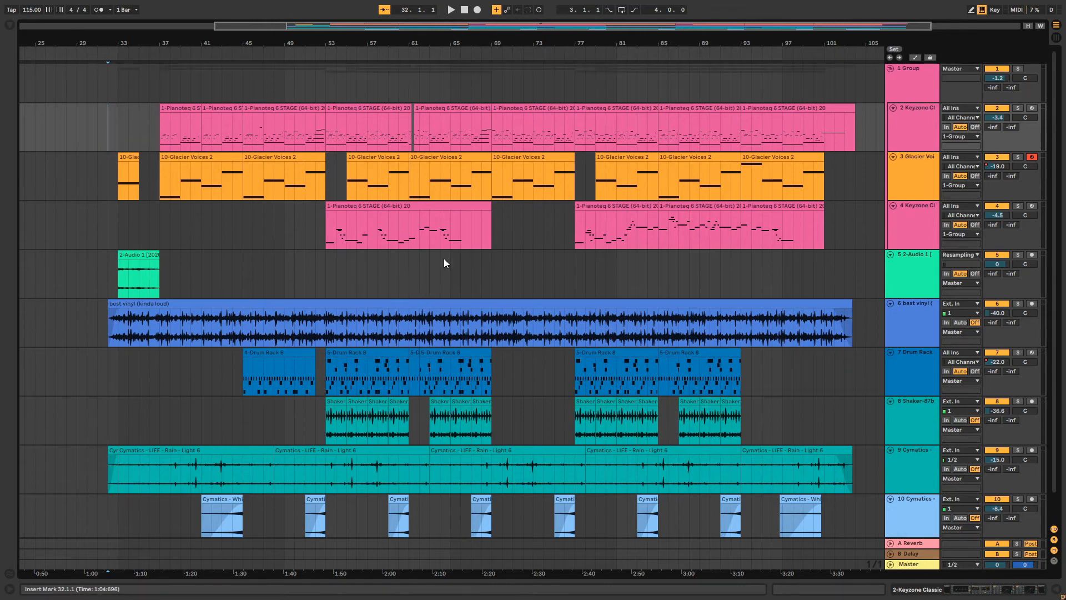
pyautogui.scroll(-3, 463, 254)
pyautogui.scroll(1, 463, 258)
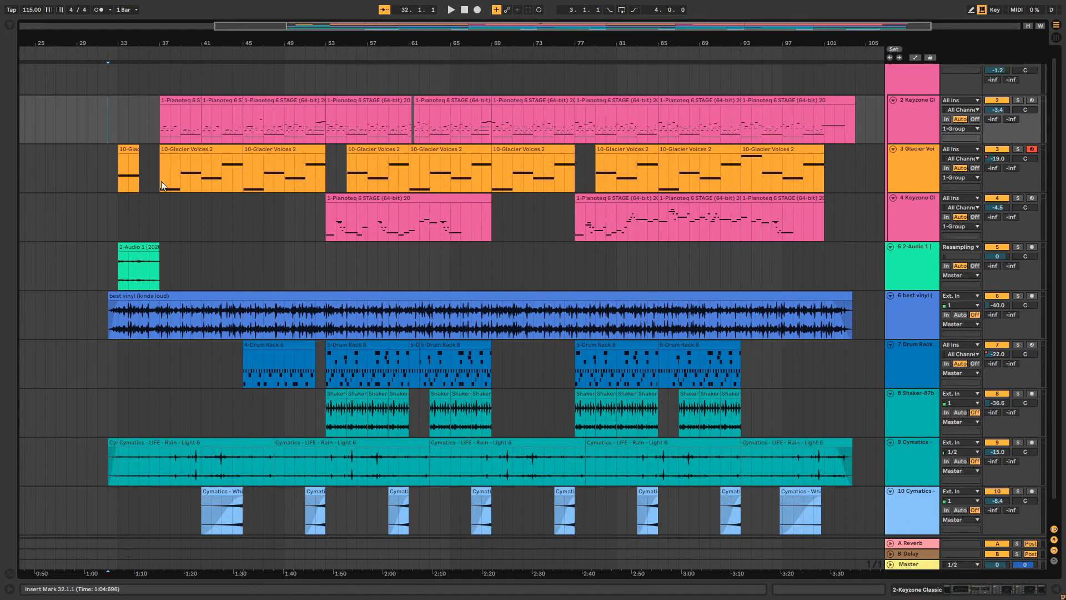
pyautogui.moveTo(107, 207); pyautogui.dragTo(285, 217)
pyautogui.click(305, 221)
pyautogui.moveTo(294, 255); pyautogui.dragTo(649, 264)
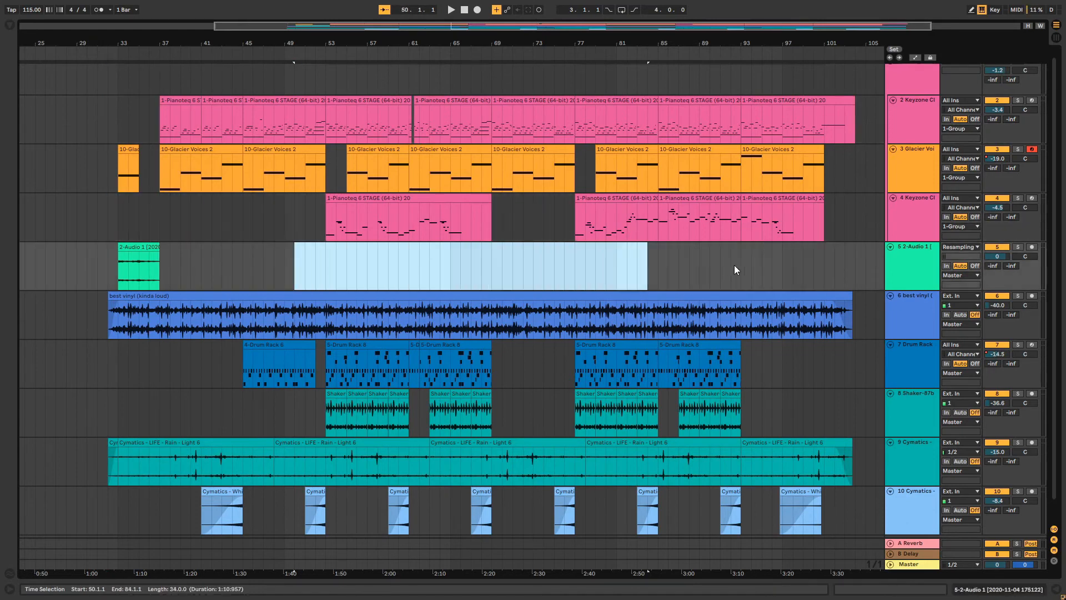
pyautogui.click(812, 260)
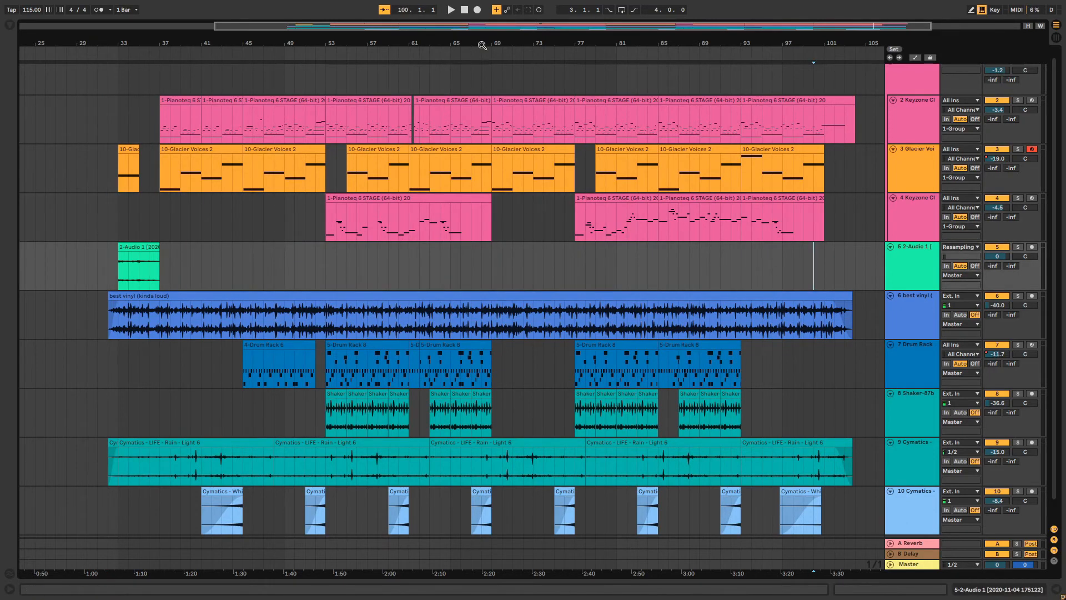
pyautogui.moveTo(474, 27); pyautogui.dragTo(474, 16)
pyautogui.scroll(-2, 480, 216)
pyautogui.scroll(1, 480, 216)
pyautogui.scroll(1, 481, 216)
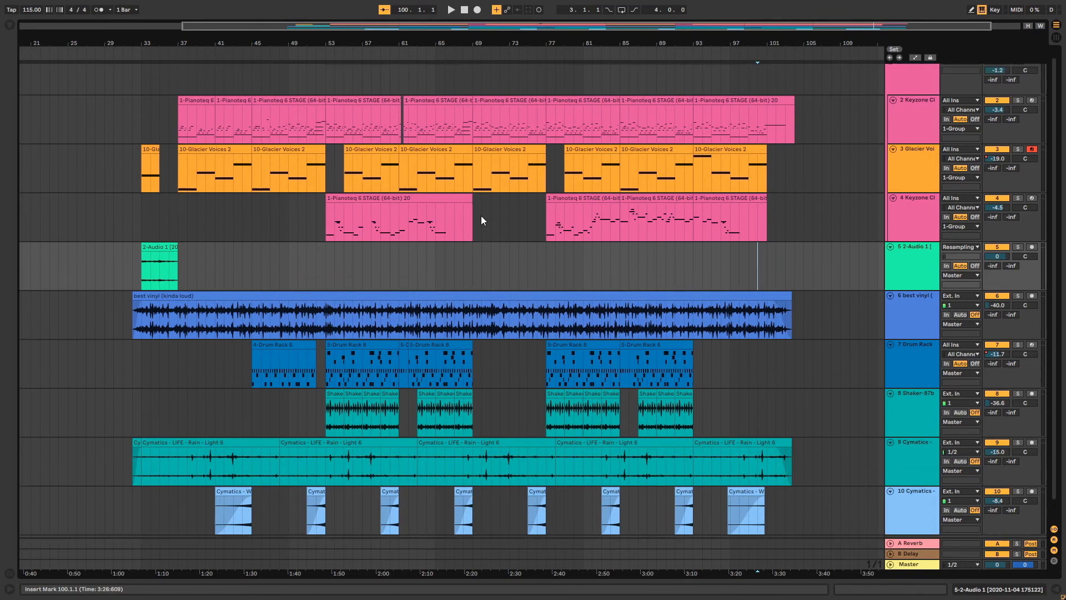
pyautogui.scroll(-1, 480, 216)
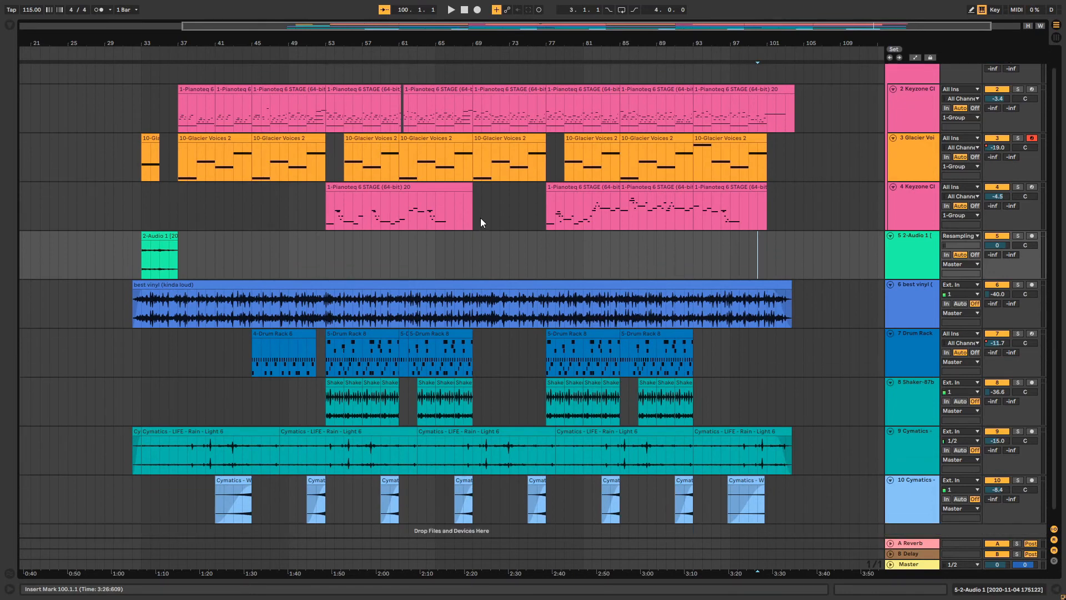
pyautogui.click(472, 245)
pyautogui.click(326, 245)
pyautogui.click(508, 258)
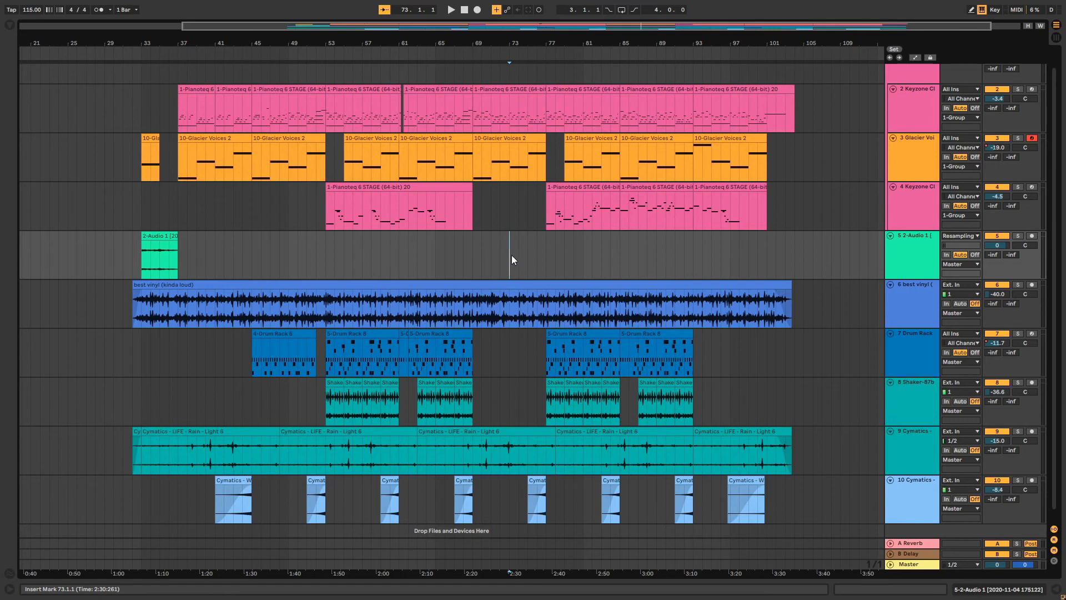